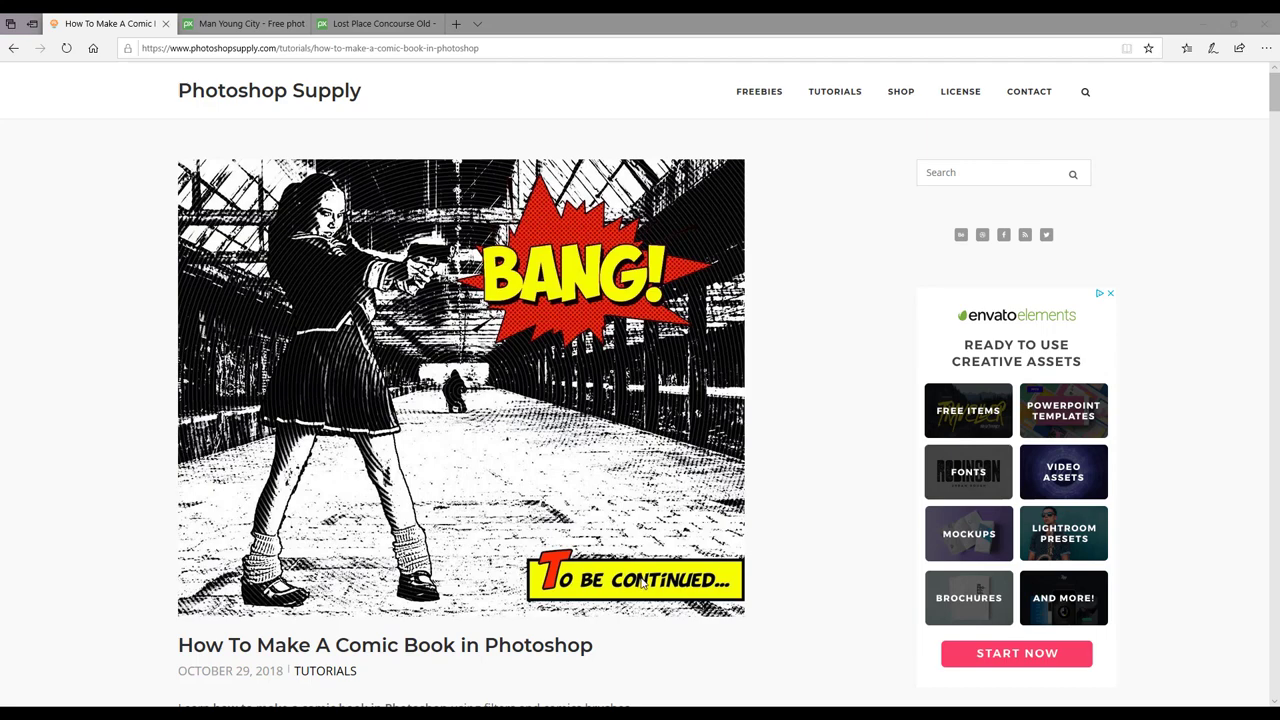
Step: Read the opening sections of the comic book tutorial, through adding the background image and the girl image
scroll(750, 397, "down", 6)
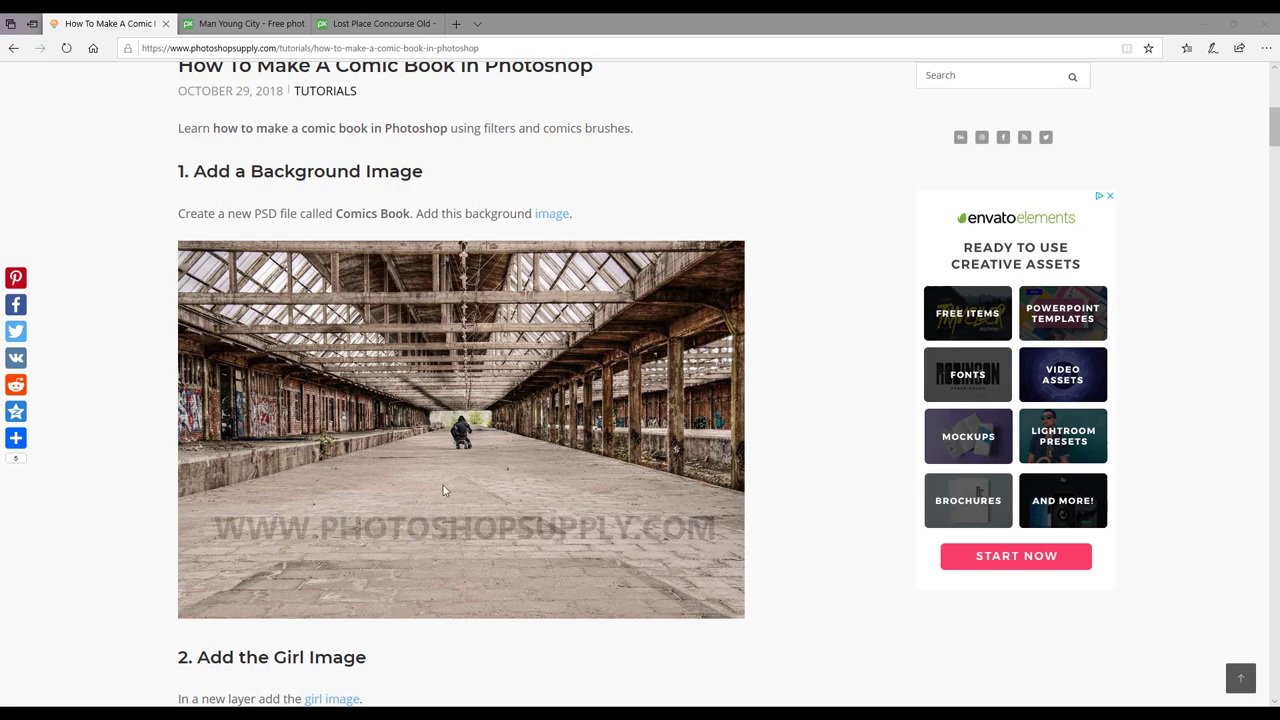
scroll(470, 474, "down", 5)
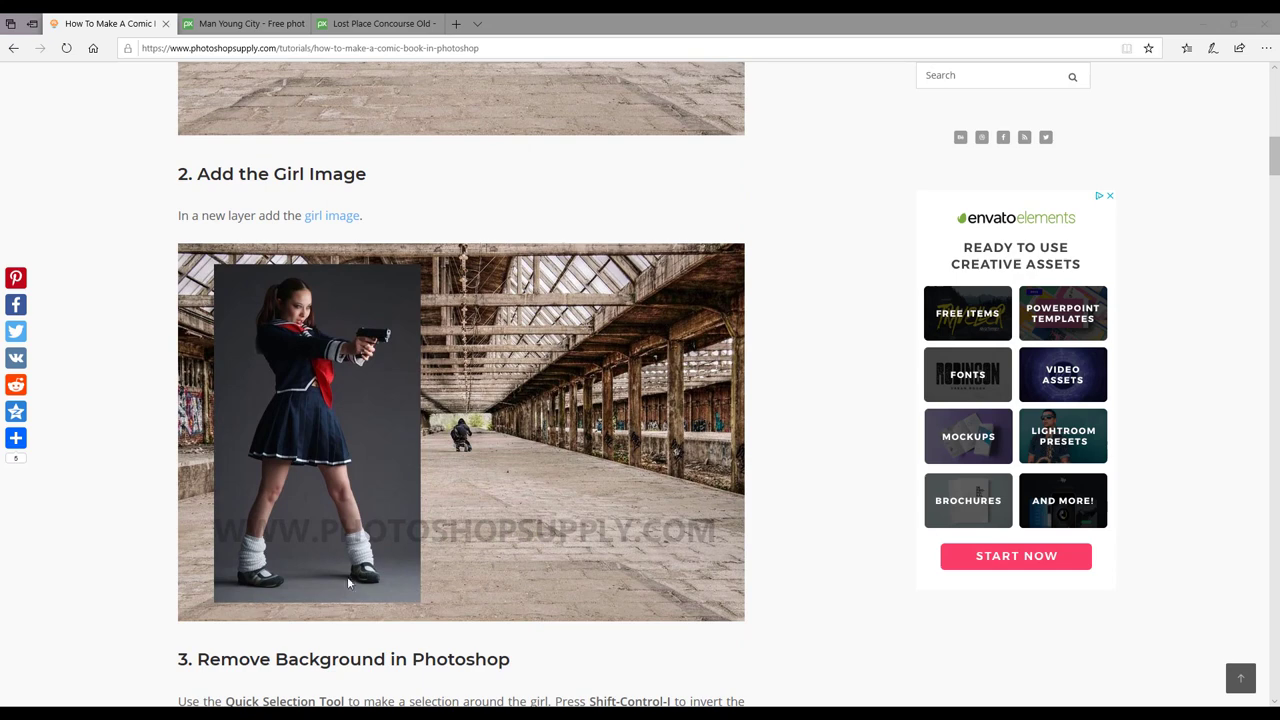
scroll(312, 570, "down", 1)
scroll(323, 590, "up", 1)
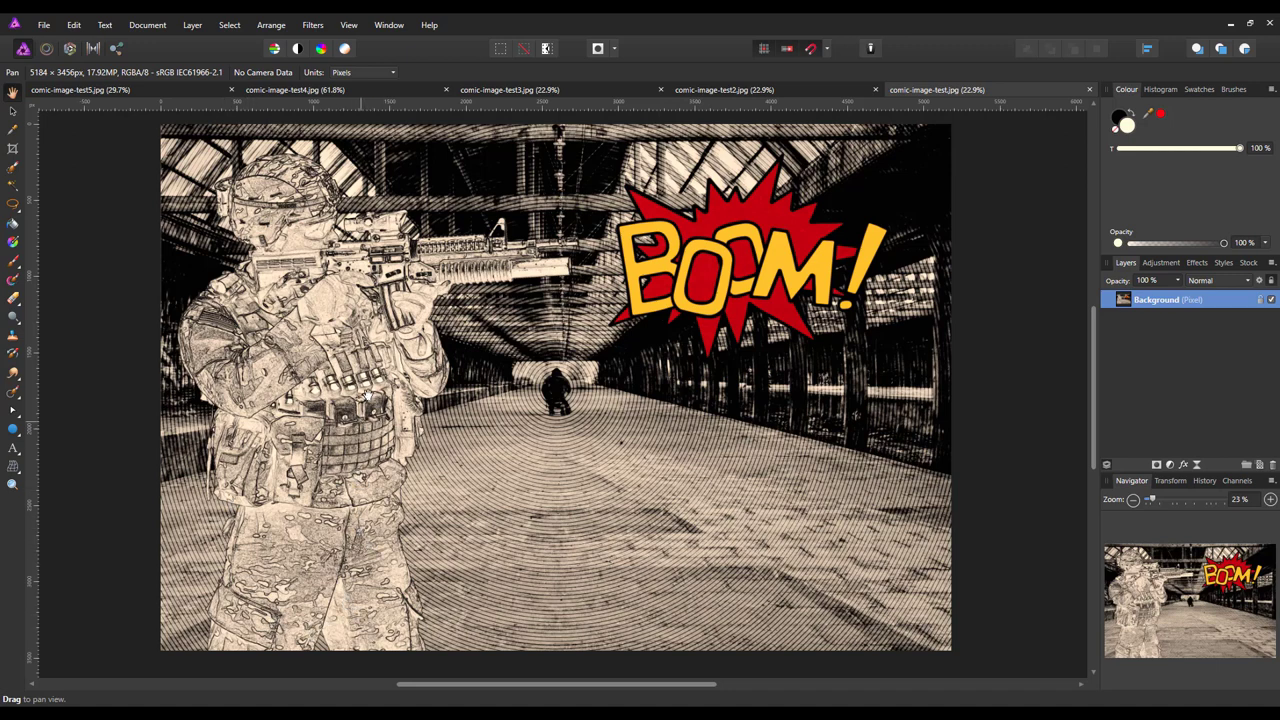
Step: Switch to Affinity Photo and view the finished comic samples from comic-image-test2.jpg through comic-image-test5.jpg
left_click(808, 92)
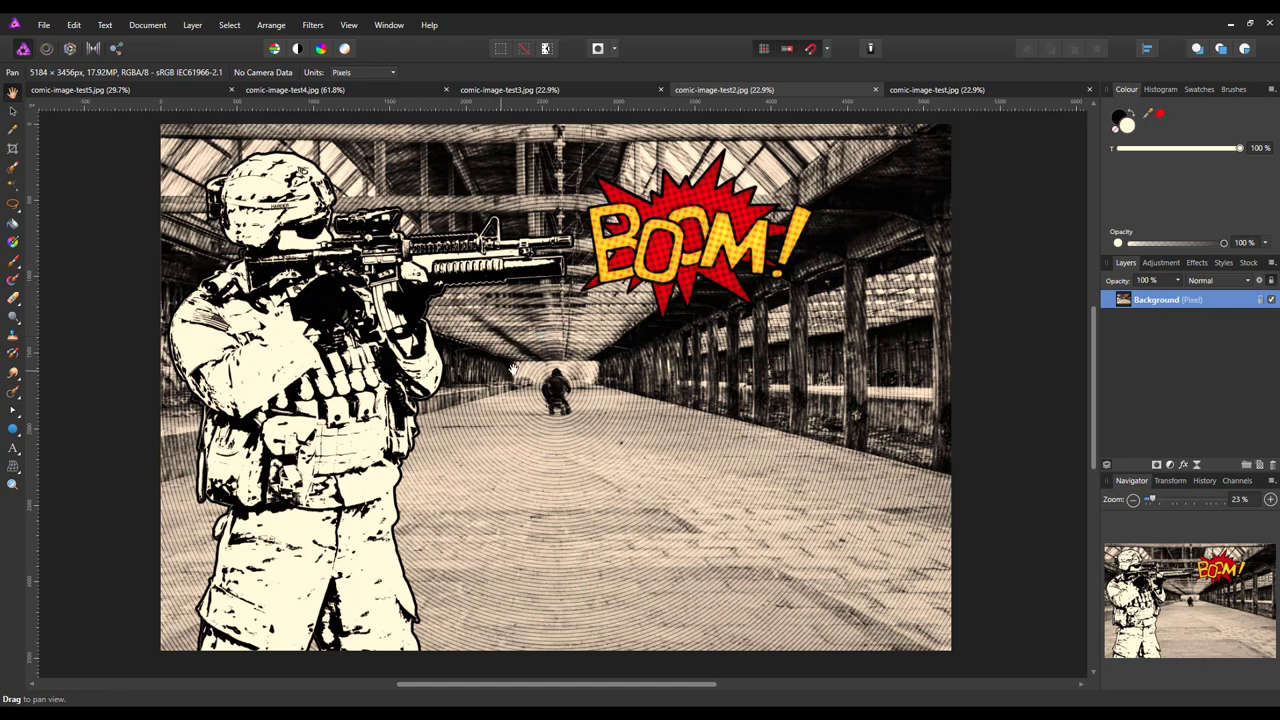
left_click(596, 87)
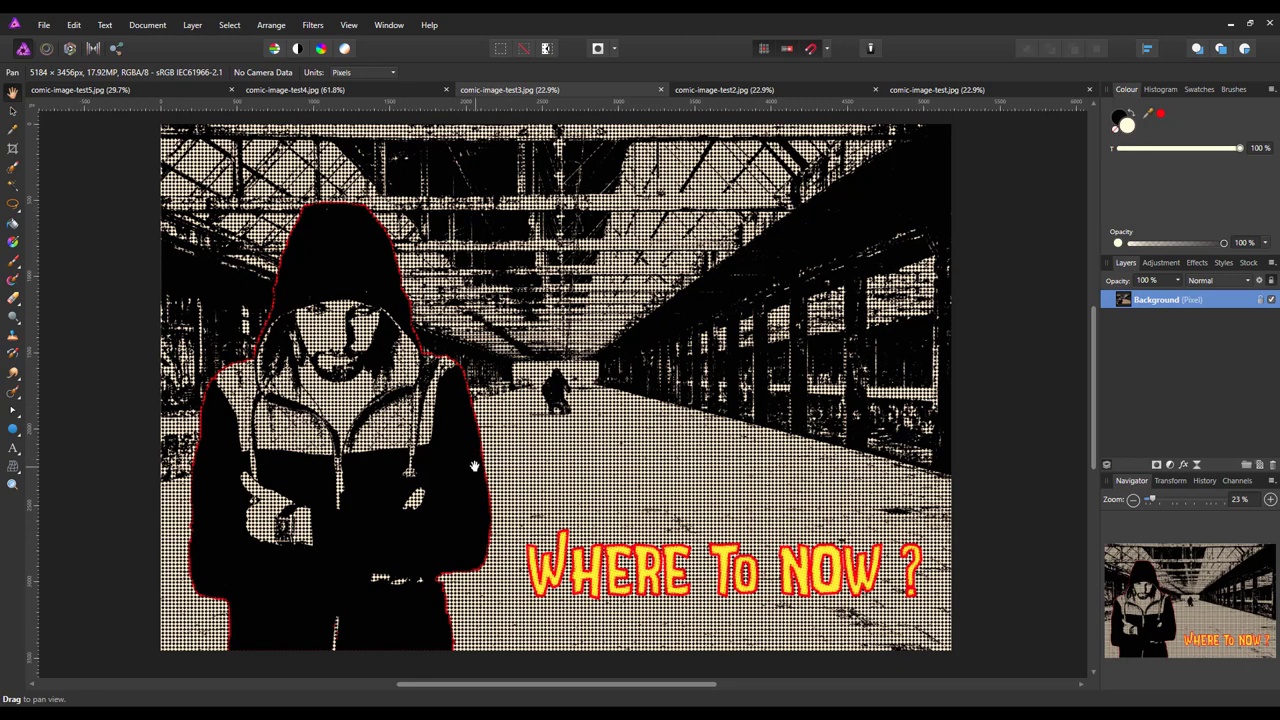
left_click(408, 94)
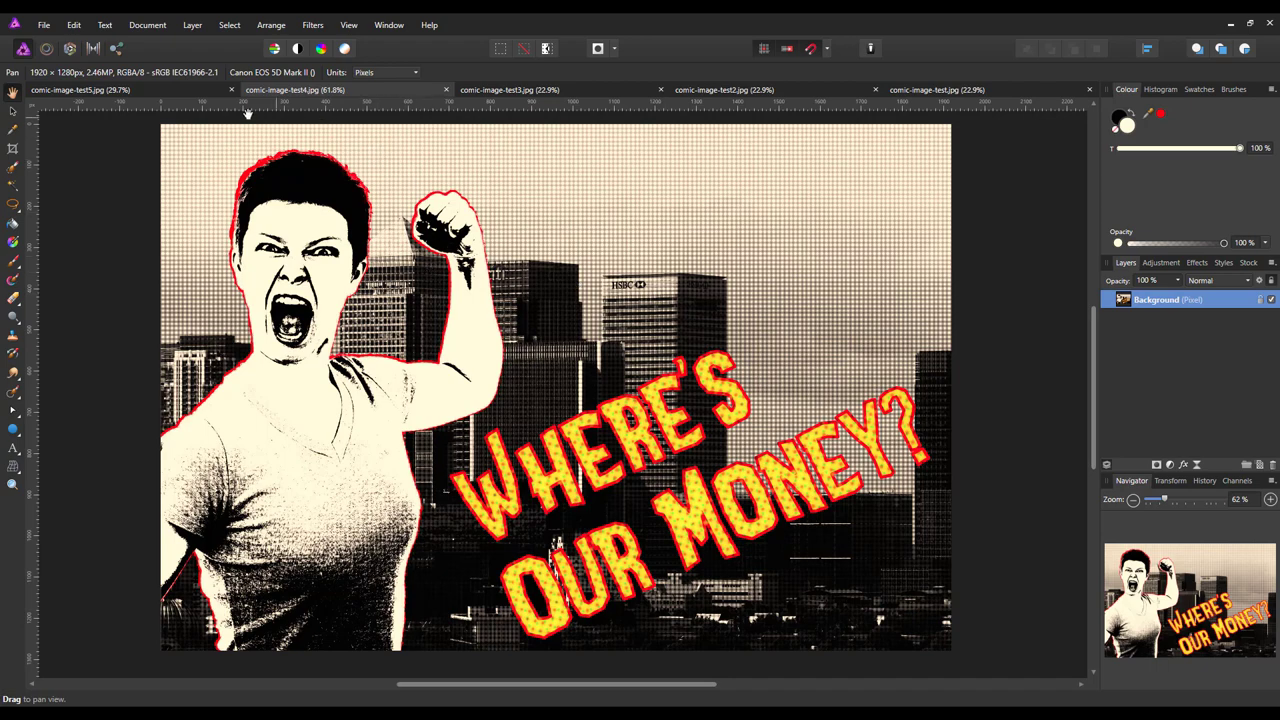
left_click(185, 95)
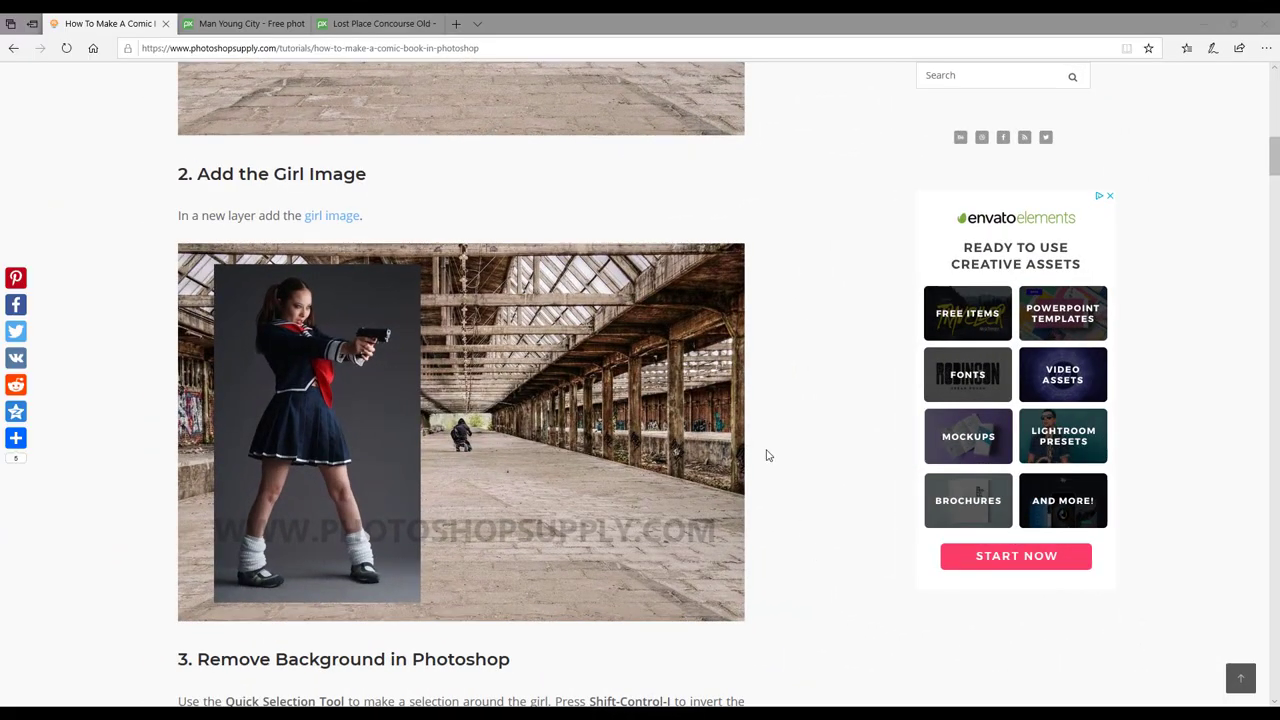
Step: Return to the browser, close the comic book tutorial and view the hooded man and old station source photos on Pixabay
scroll(790, 415, "up", 10)
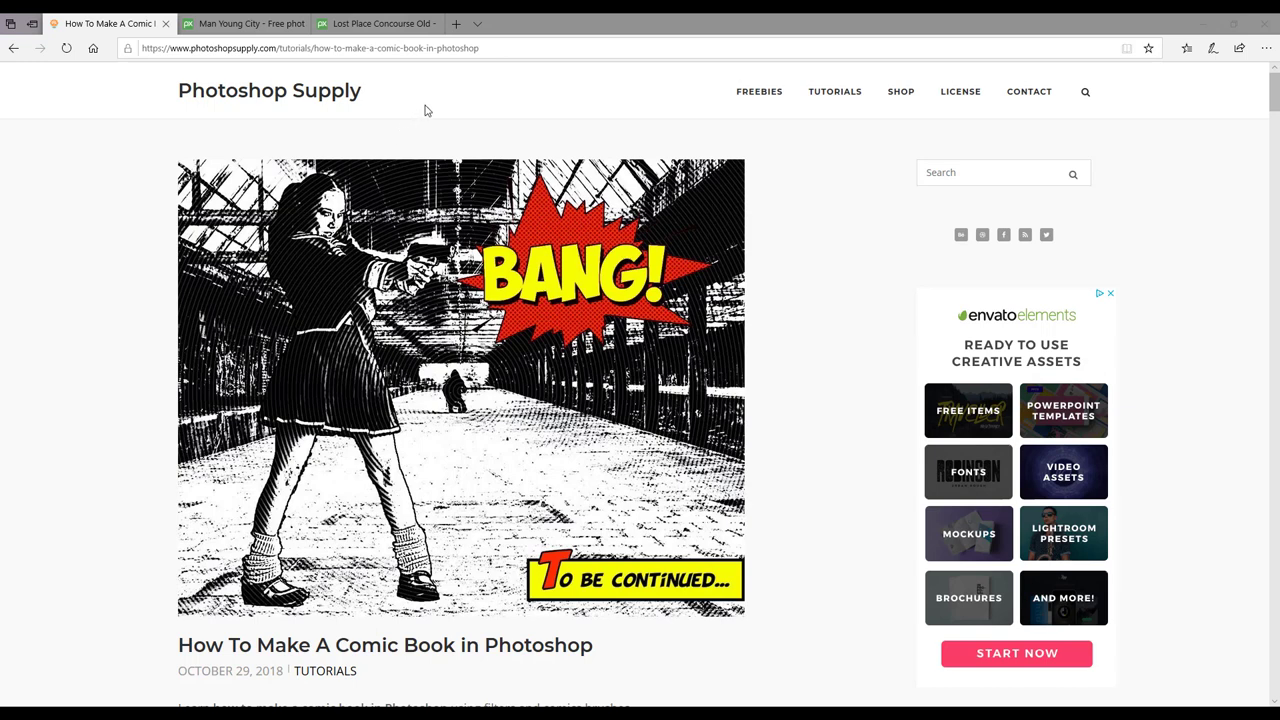
left_click(166, 24)
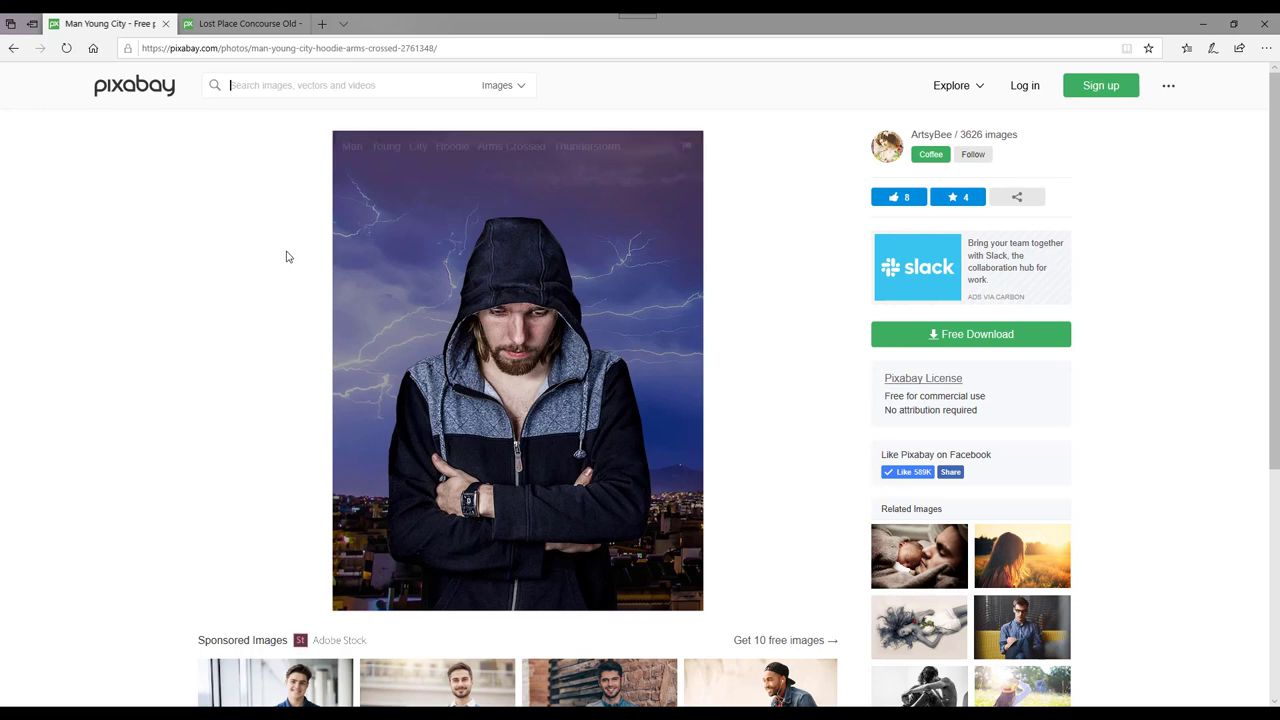
left_click(167, 24)
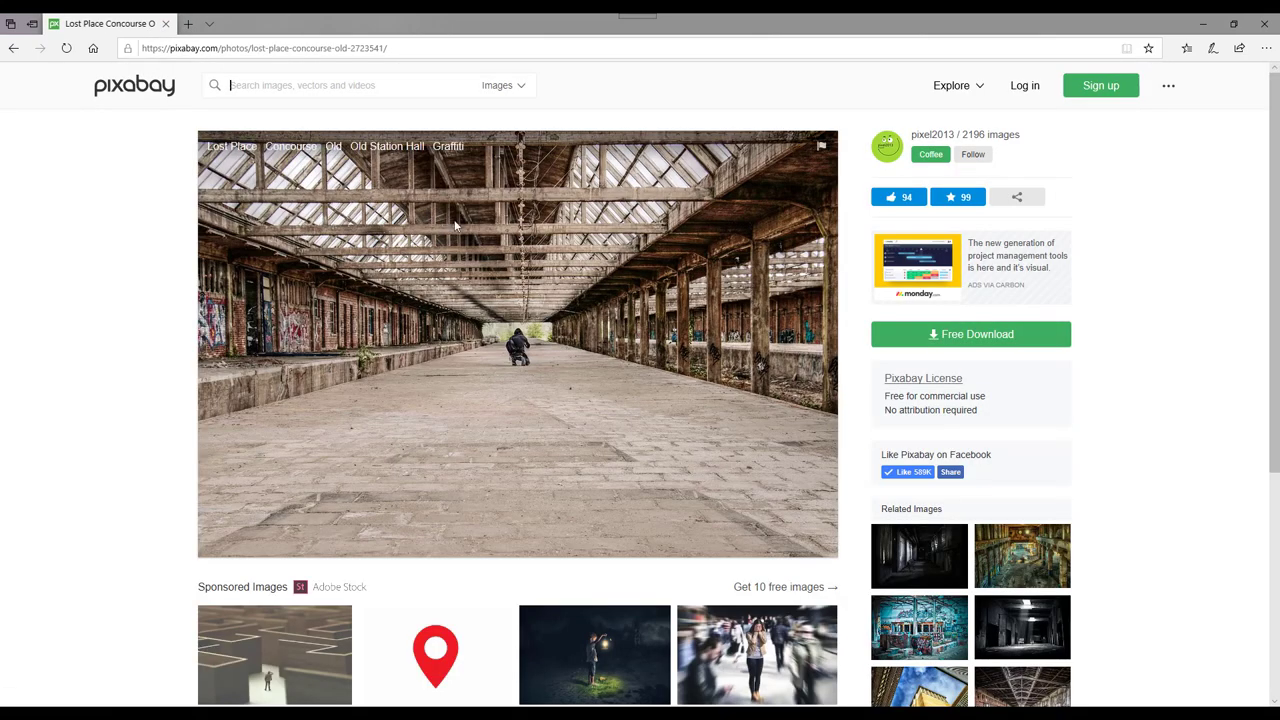
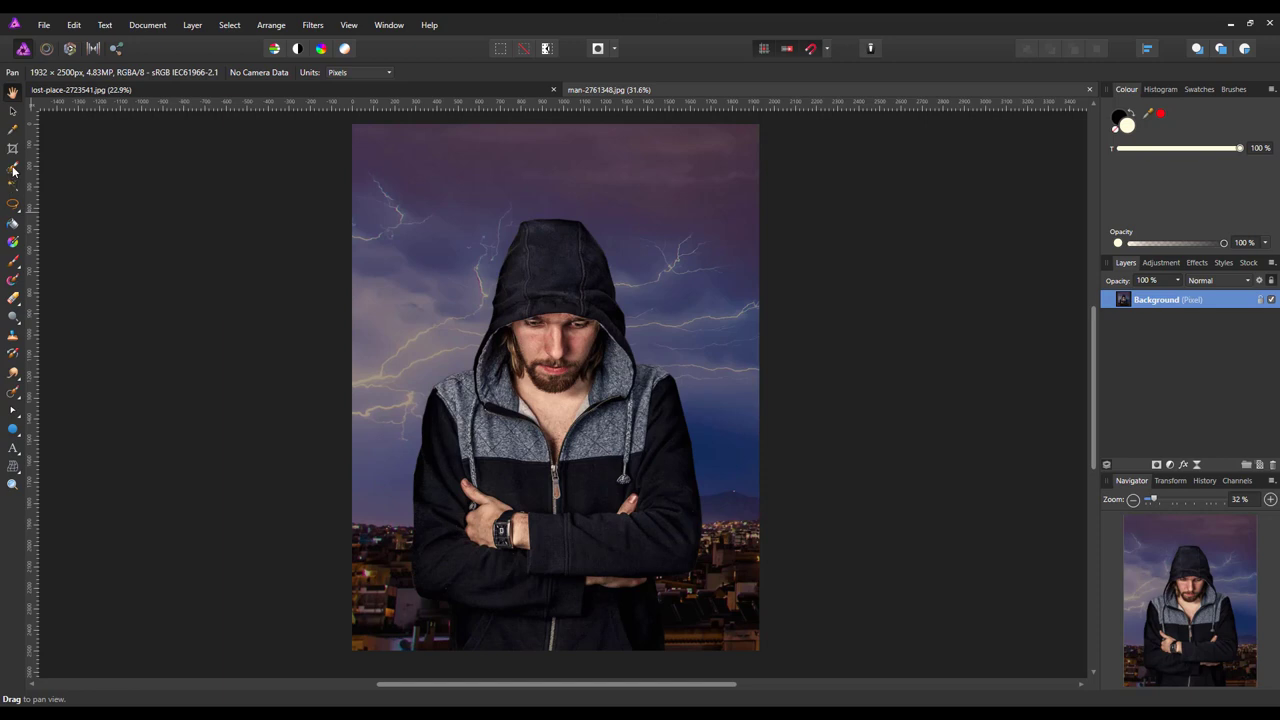
Step: In Affinity Photo, select the hooded man in man-2761348.jpg with the Selection Brush in Add mode
left_click(13, 168)
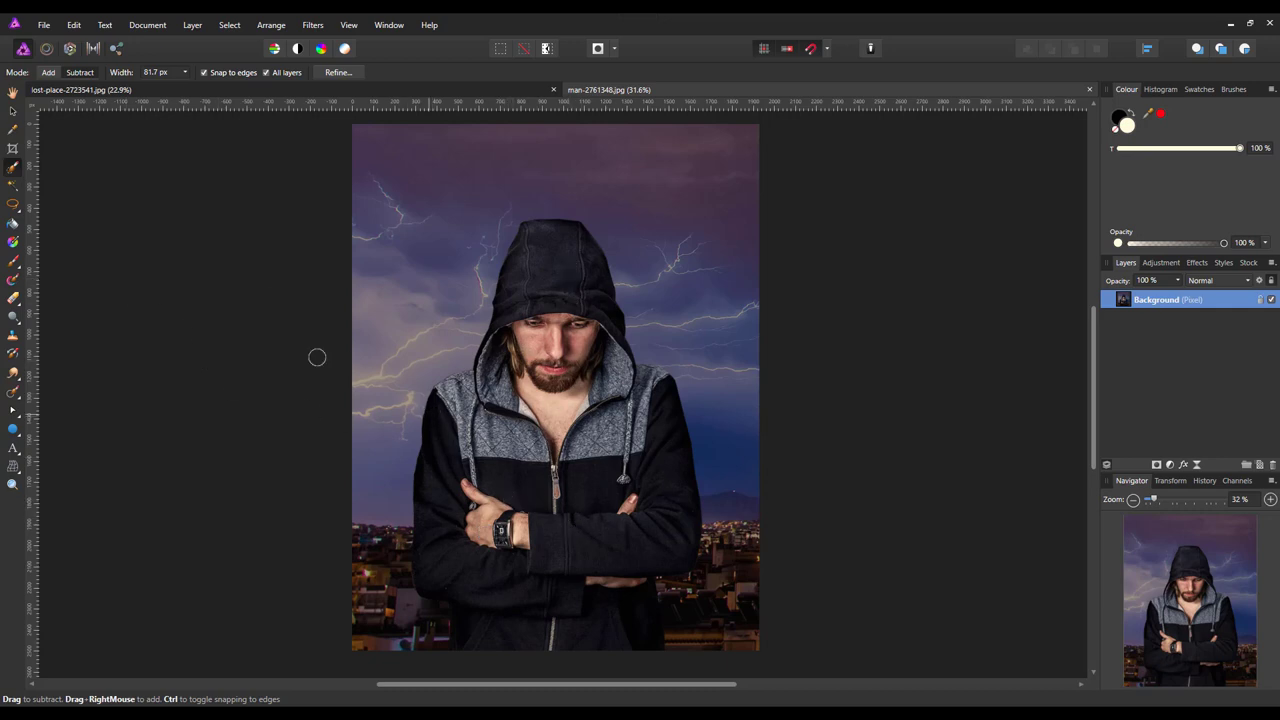
left_click(49, 73)
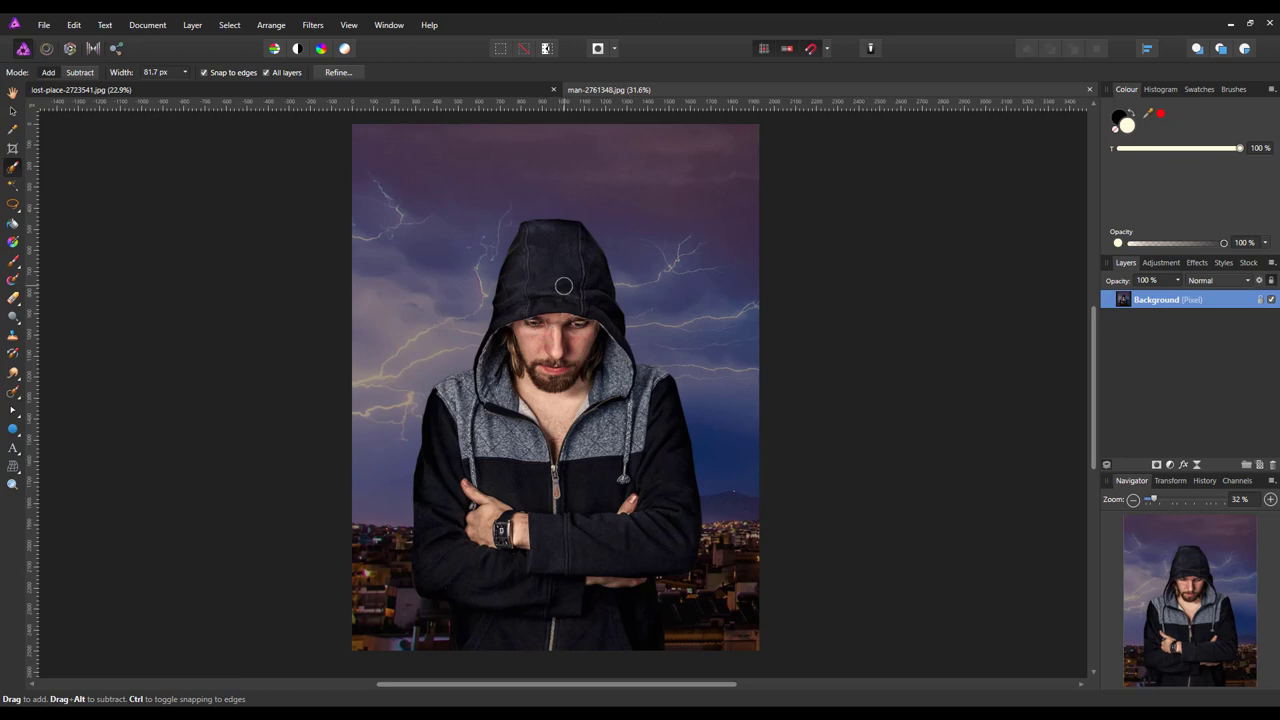
mouse_move(563, 299)
left_mouse_down()
mouse_move(553, 472)
mouse_move(535, 515)
mouse_move(553, 640)
left_mouse_up()
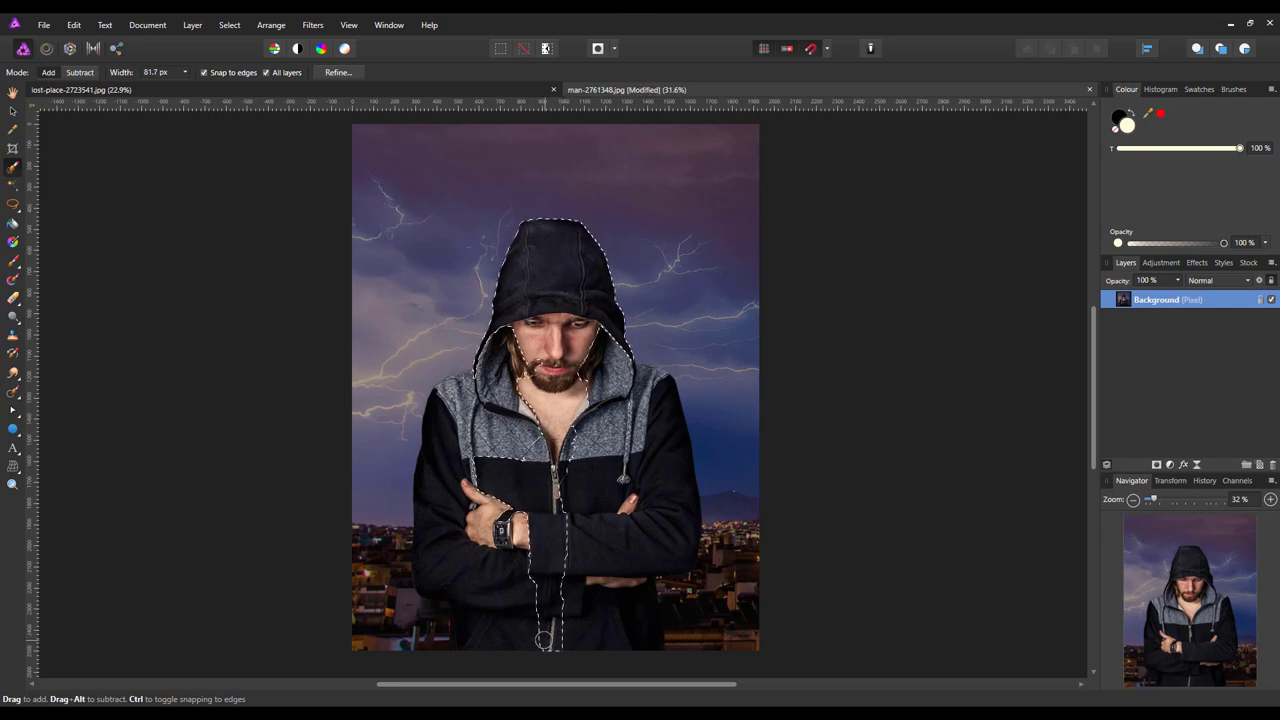
mouse_move(539, 483)
left_mouse_down()
mouse_move(633, 522)
mouse_move(623, 496)
mouse_move(641, 447)
mouse_move(659, 449)
mouse_move(655, 489)
mouse_move(601, 411)
mouse_move(443, 423)
mouse_move(458, 563)
mouse_move(455, 547)
mouse_move(444, 568)
mouse_move(433, 541)
mouse_move(430, 580)
mouse_move(455, 566)
mouse_move(542, 628)
mouse_move(521, 596)
mouse_move(575, 586)
mouse_move(596, 633)
mouse_move(614, 553)
mouse_move(639, 623)
mouse_move(622, 571)
mouse_move(642, 532)
mouse_move(671, 541)
left_mouse_up()
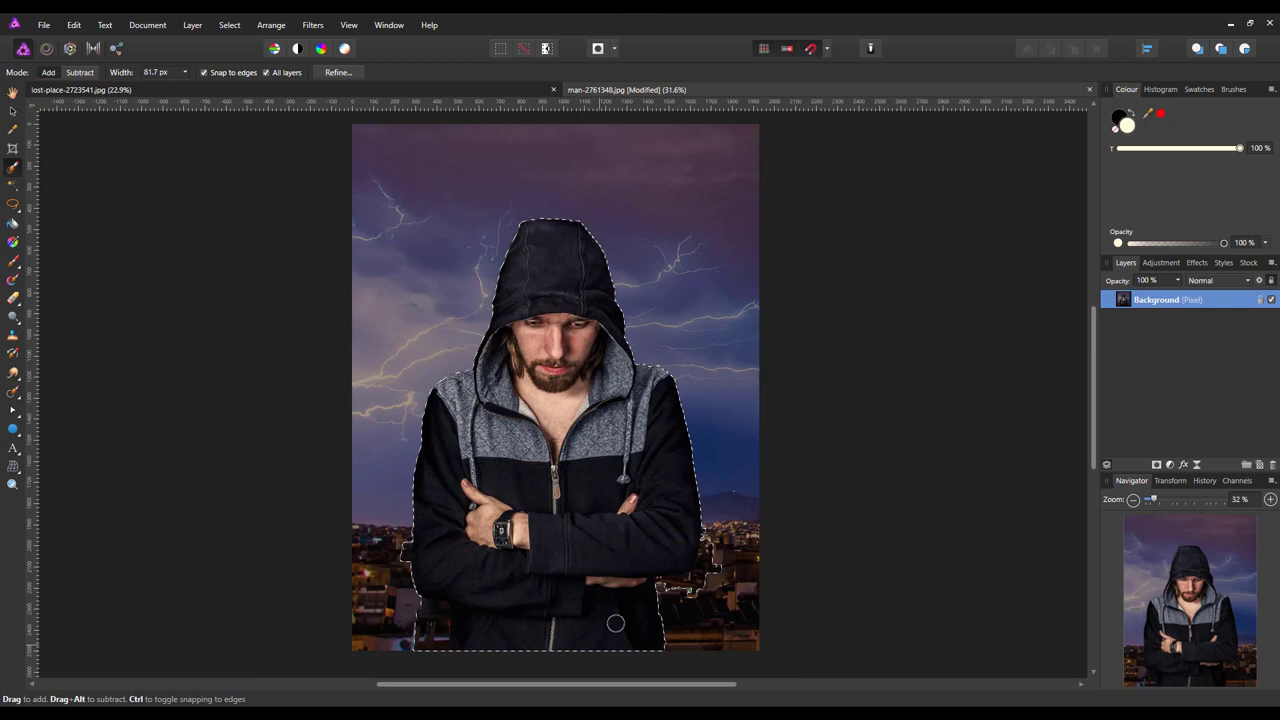
Step: Reduce the selection brush width to 42.7 px and subtract the city background areas beside both arms and the waist from the selection
left_click(80, 72)
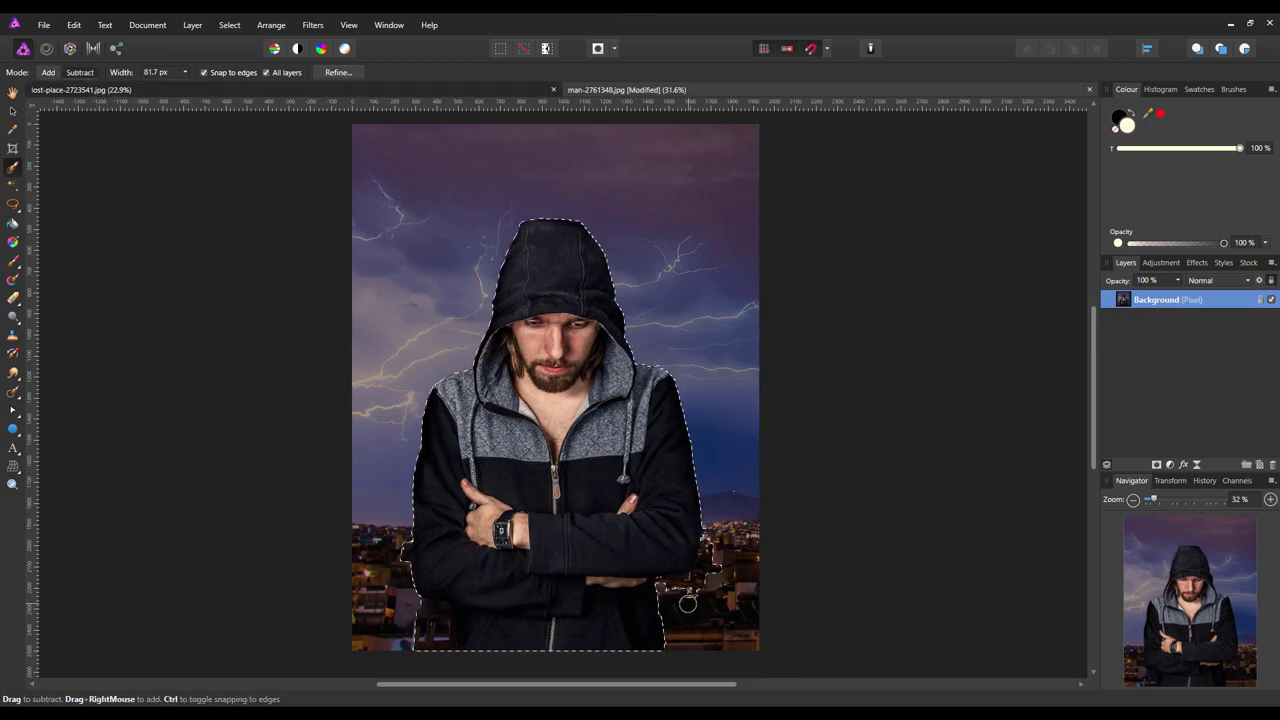
key("bracketleft")
key("bracketleft")
key("bracketleft")
key("bracketleft")
left_click_drag(711, 599, 712, 546)
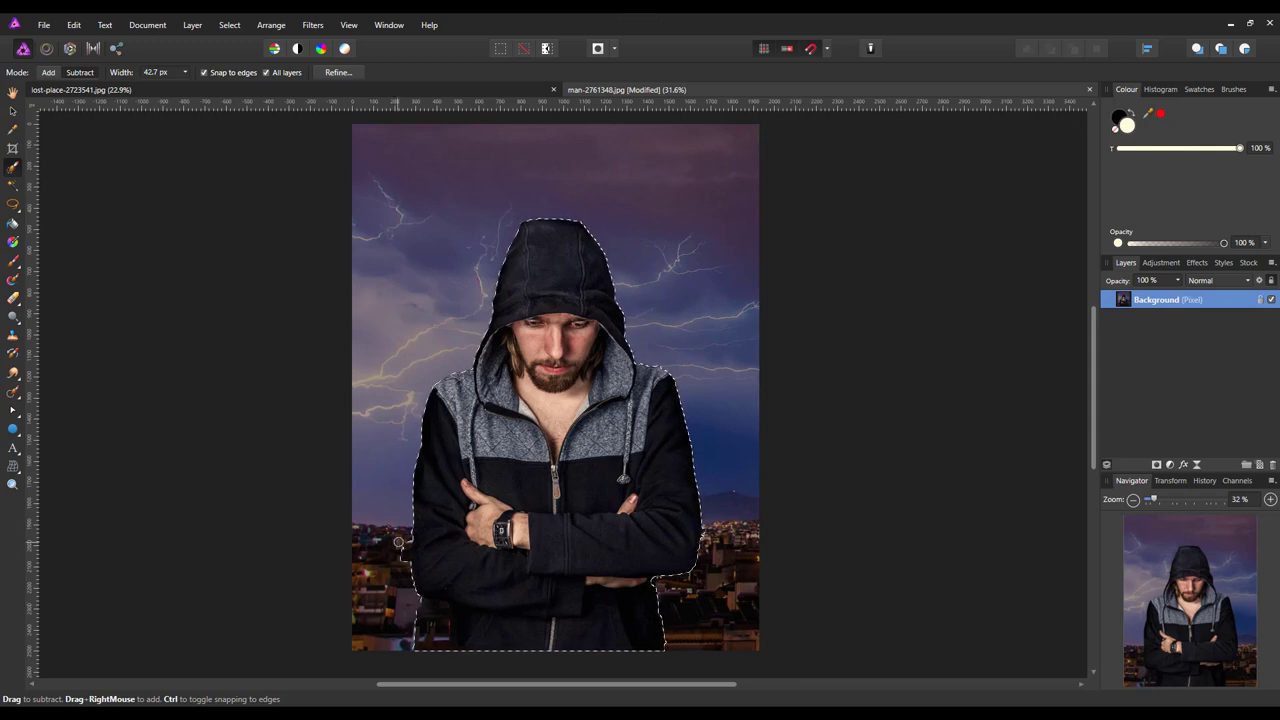
mouse_move(402, 571)
left_mouse_down()
mouse_move(404, 592)
mouse_move(436, 630)
mouse_move(440, 620)
left_mouse_up()
left_click_drag(434, 603, 446, 620)
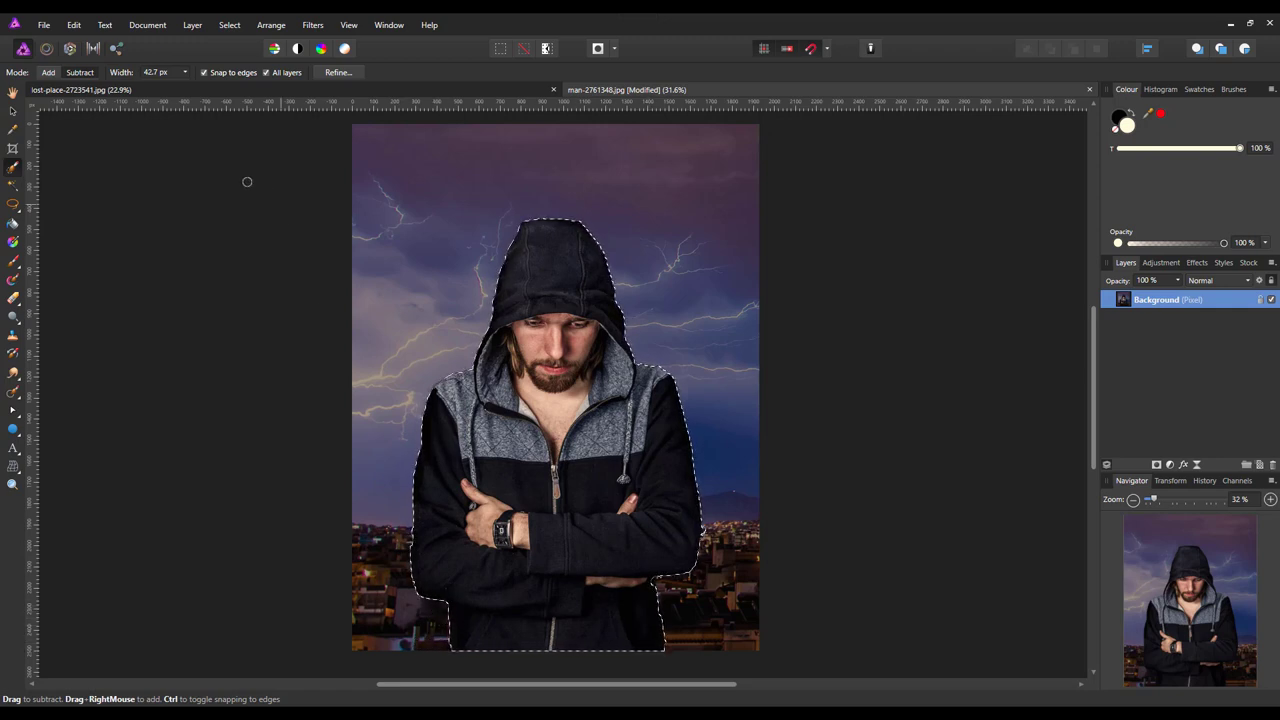
Step: Add the edge below the man's forearm to the selection and check the selection with the Quick Mask overlay
left_click(48, 72)
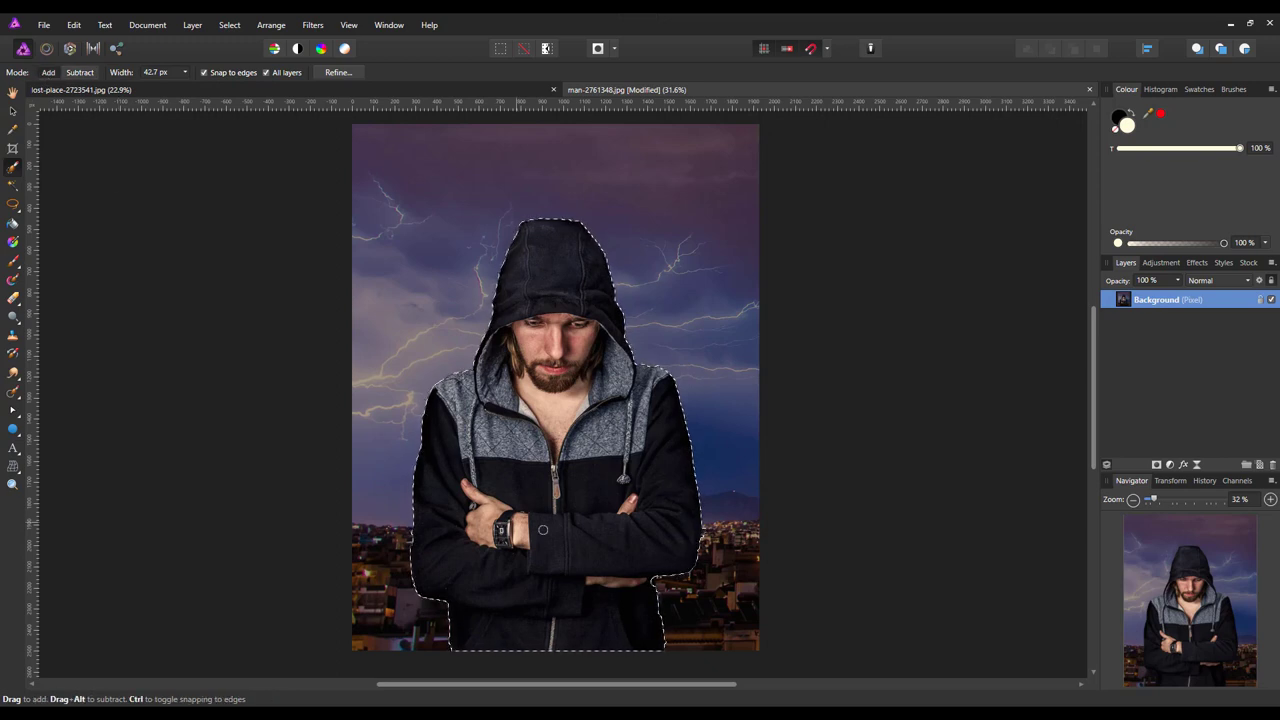
left_click_drag(634, 581, 652, 581)
left_click(80, 72)
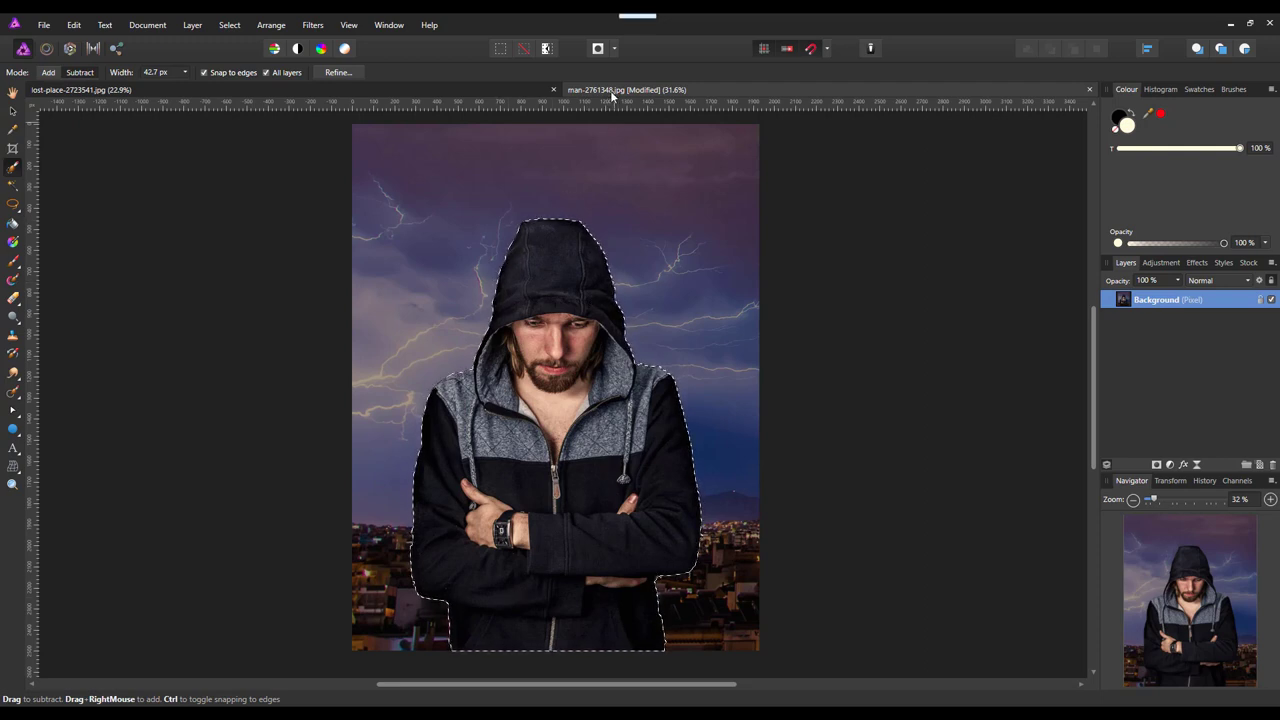
left_click(597, 49)
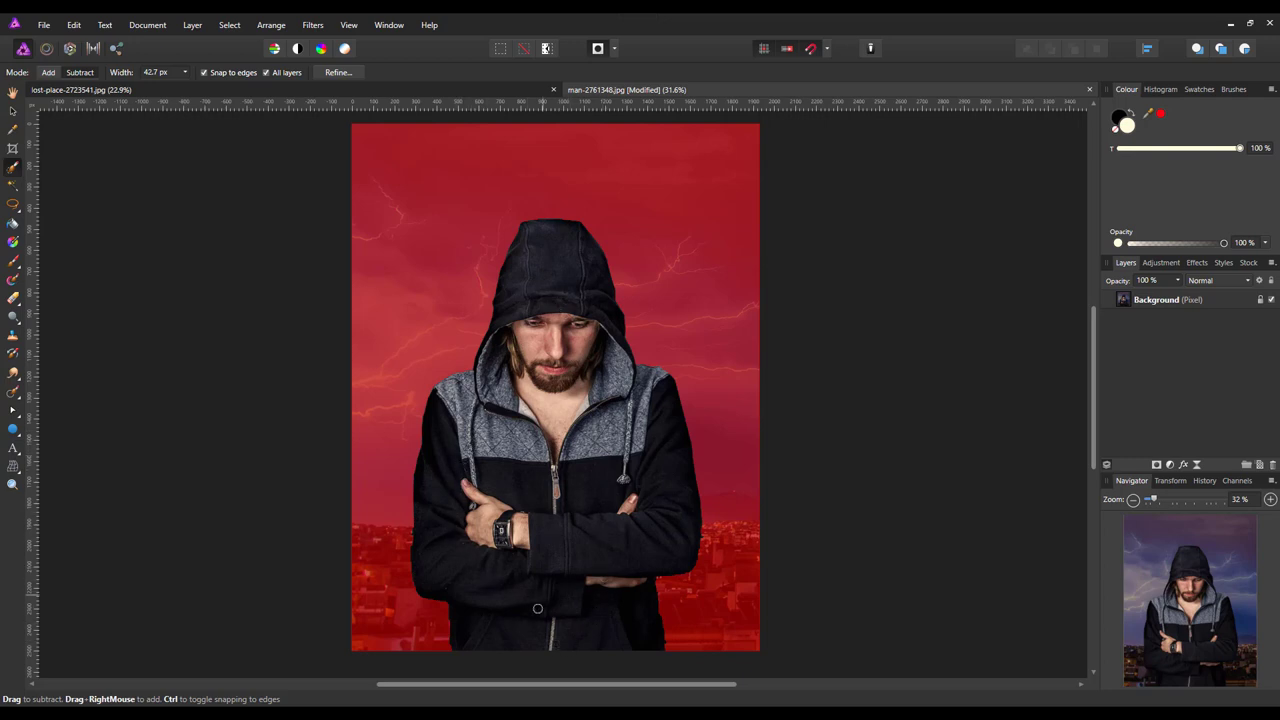
left_click(599, 50)
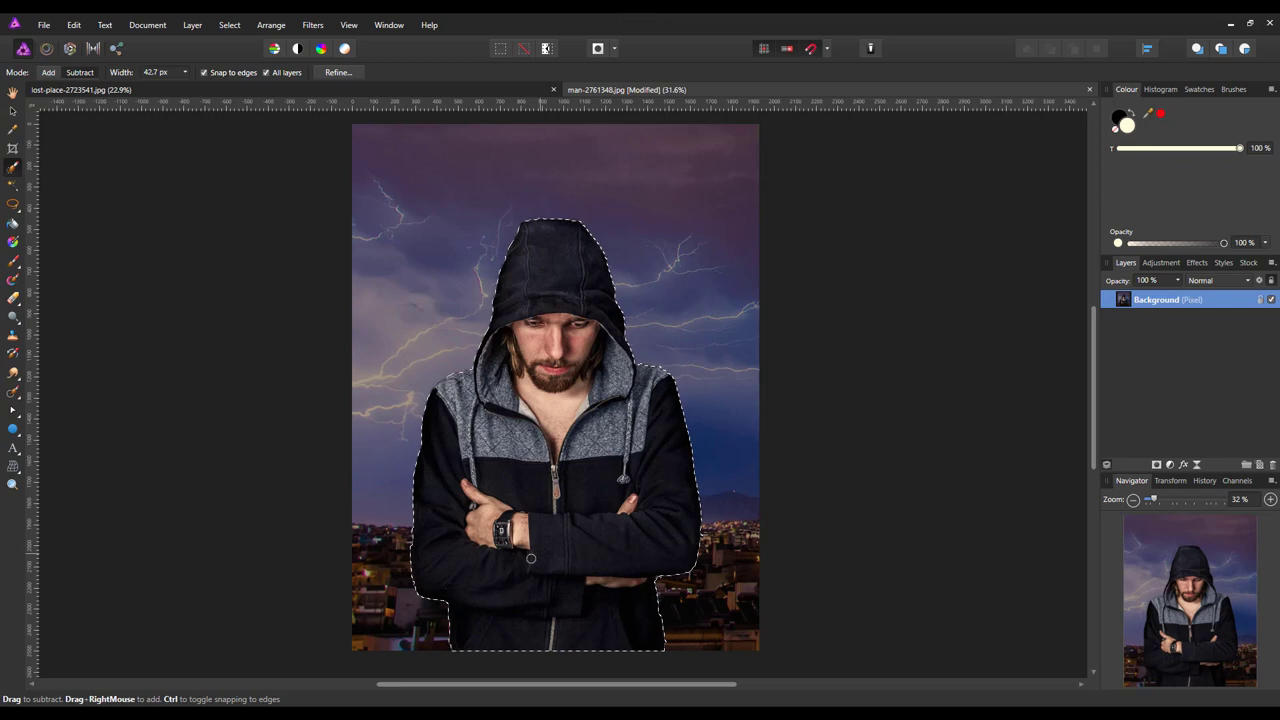
Step: Duplicate the selected man onto a new layer, clear the selection and hide the original photo layer
key("ctrl+j")
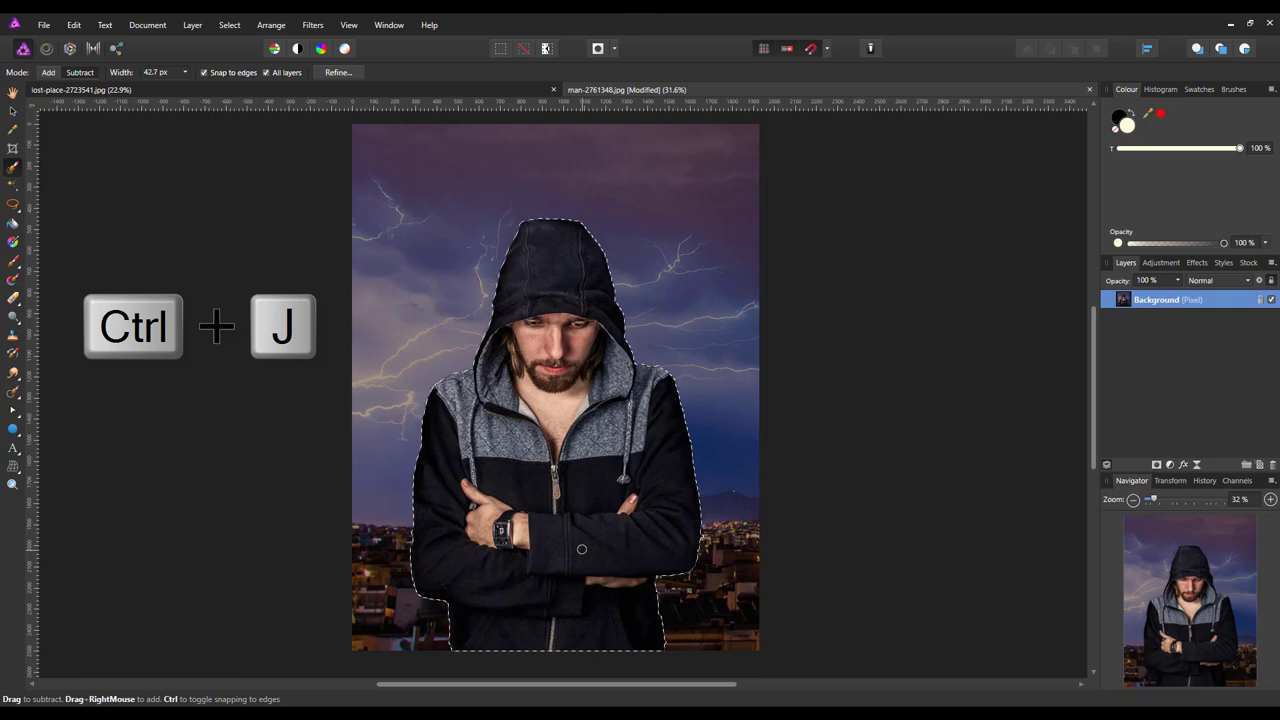
key("ctrl+j")
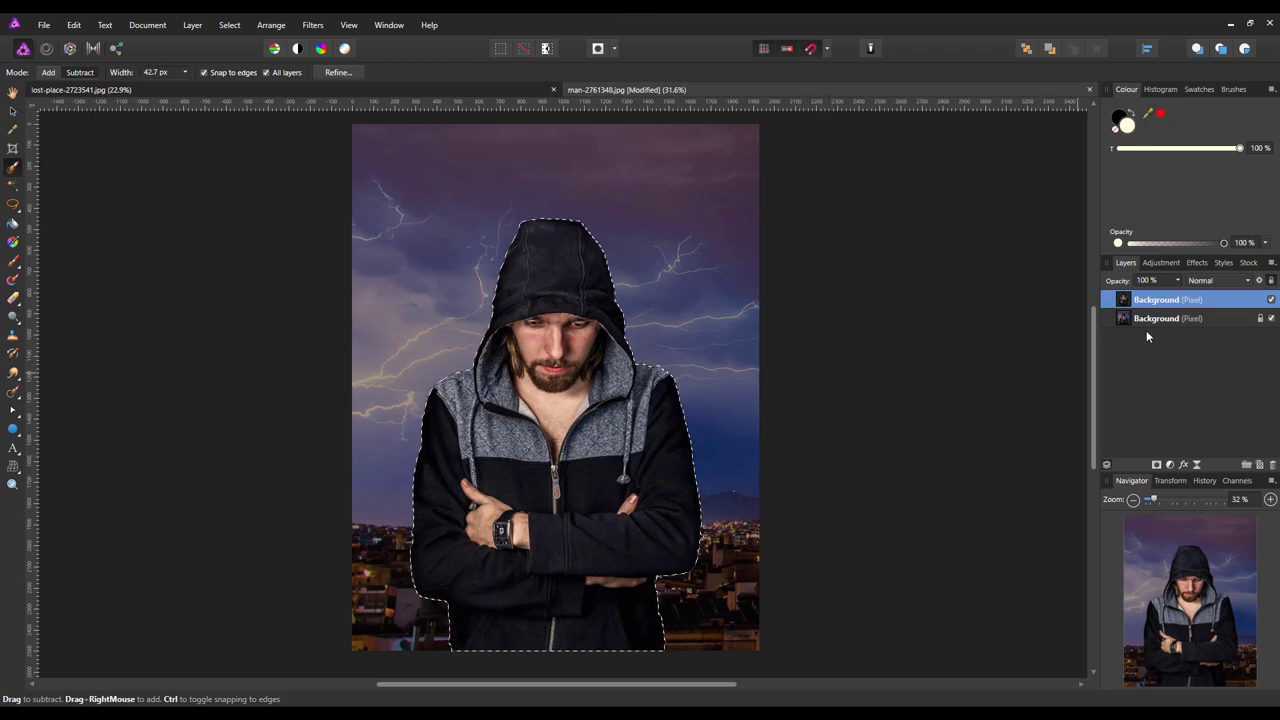
left_click(1271, 318)
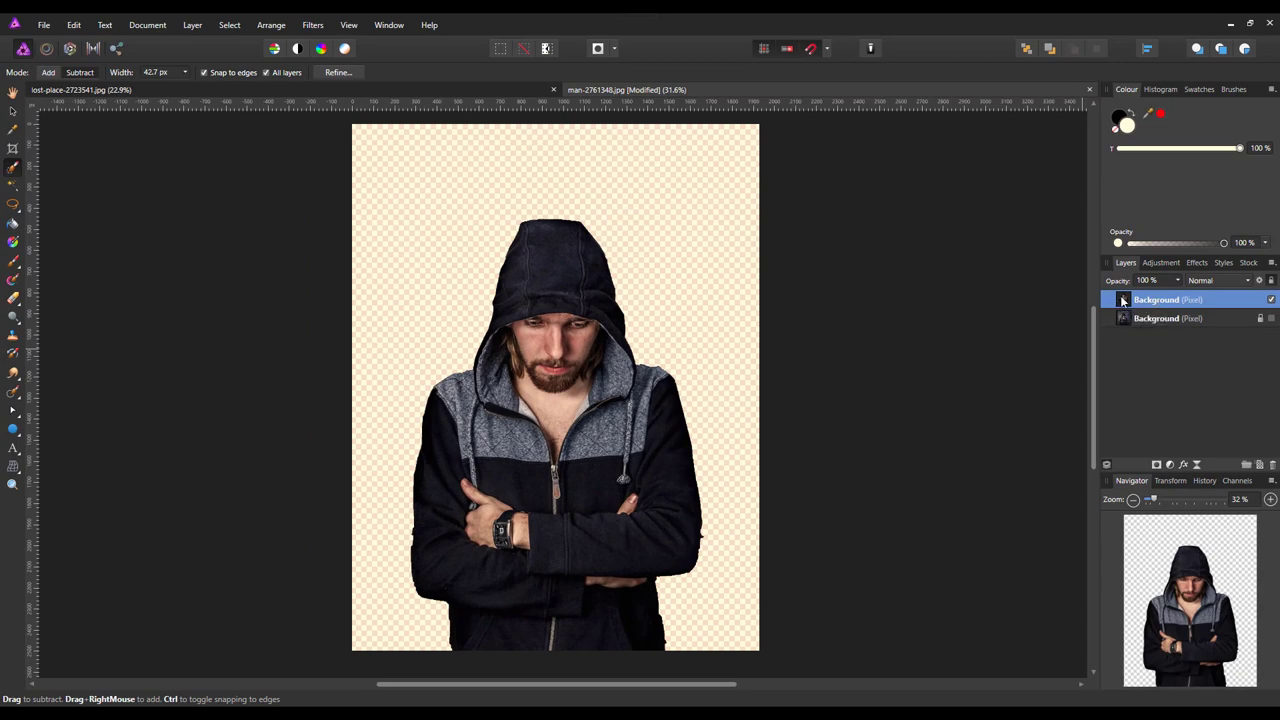
Step: Copy the cut-out man layer and paste it into the station photo lost-place-2723541.jpg
right_click(1175, 300)
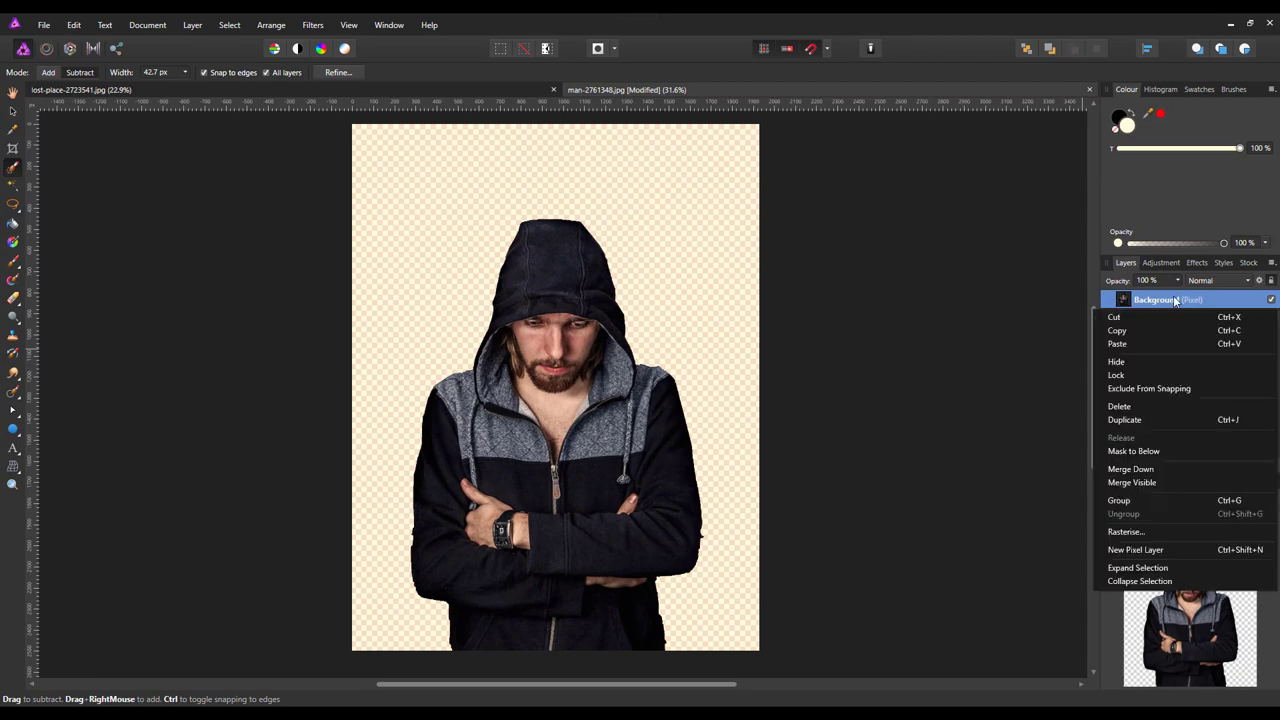
left_click(1116, 331)
key("ctrl+v")
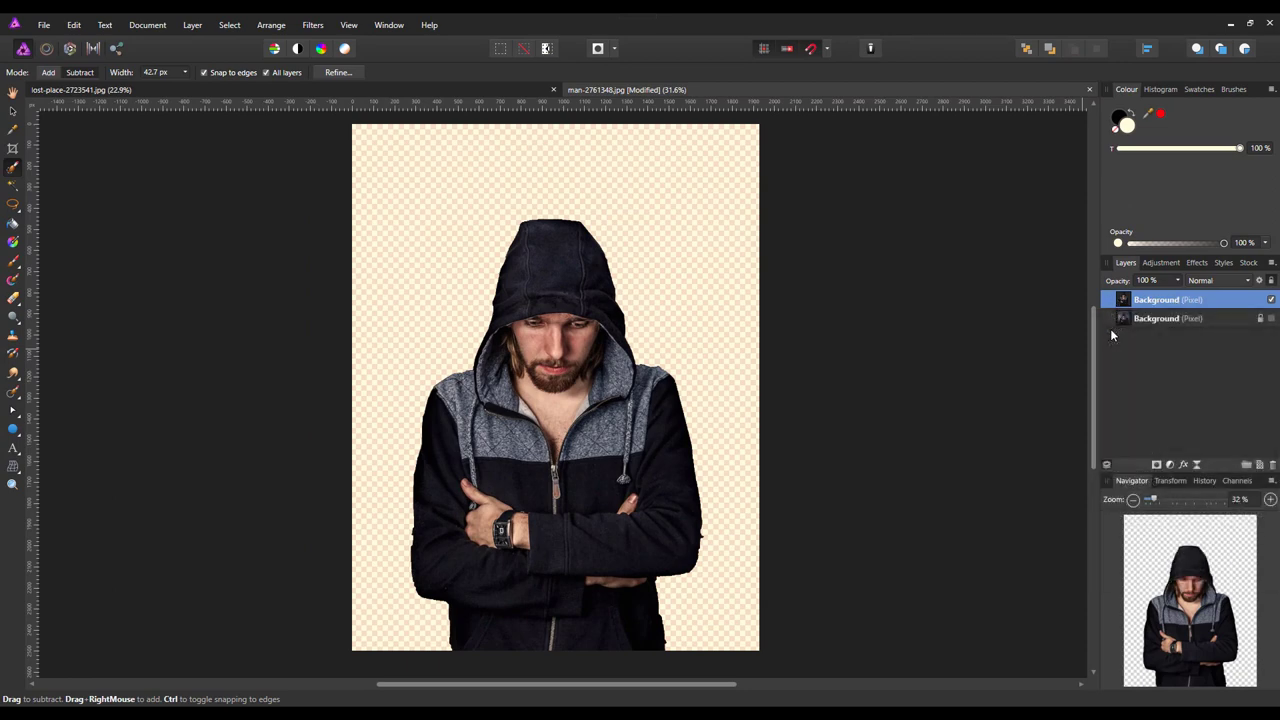
left_click(445, 88)
key("h")
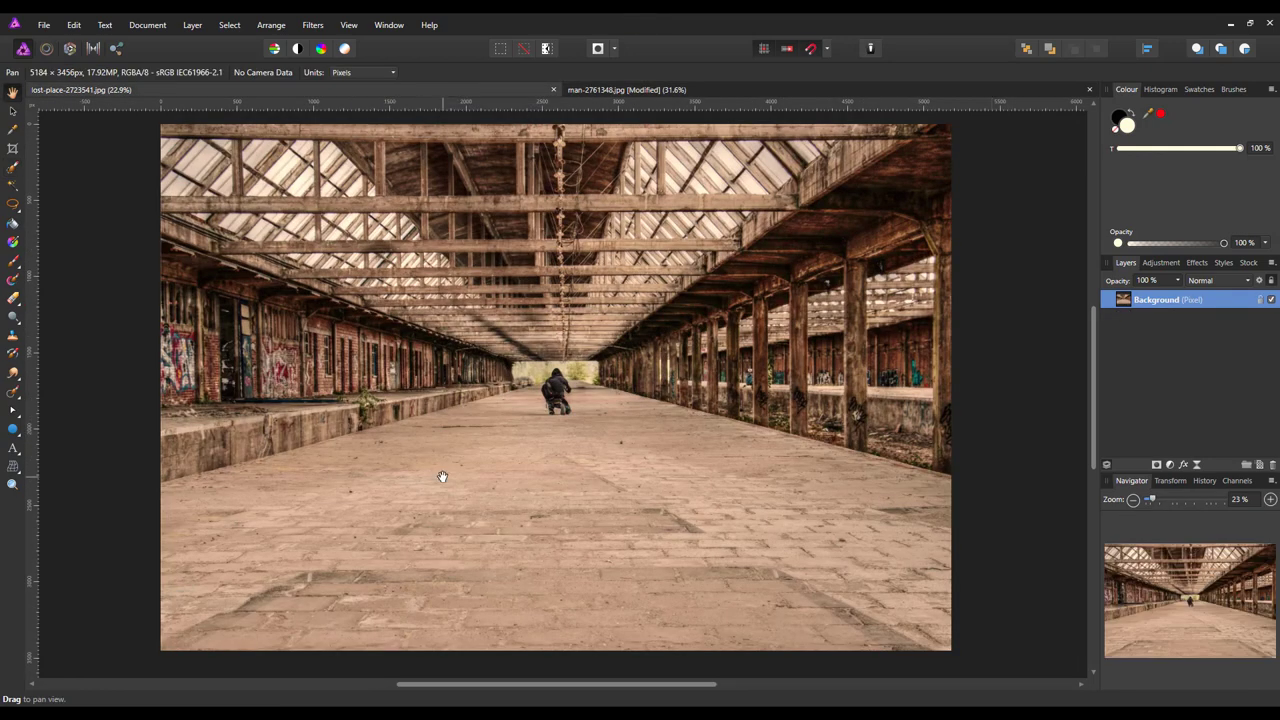
left_click(74, 25)
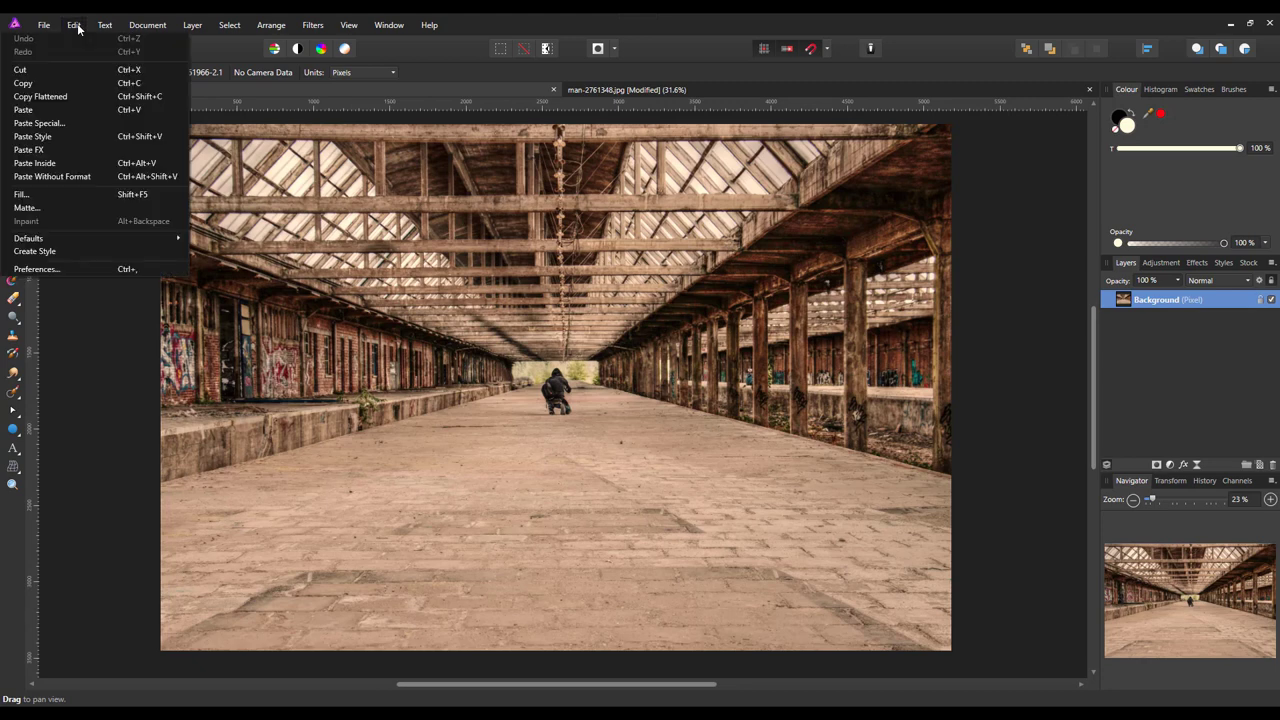
left_click(58, 112)
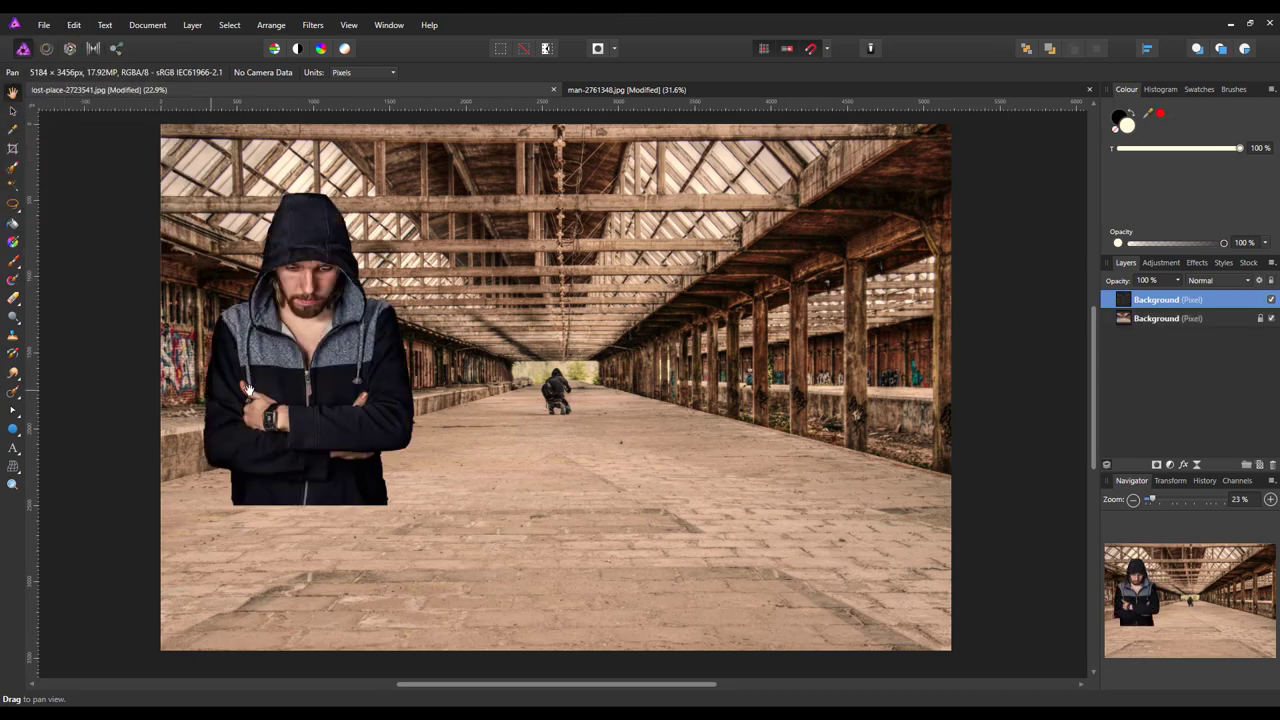
Step: Enlarge the pasted man to about 222 dpi and place him on the left side of the station photo, flush with its bottom edge
left_click(12, 111)
left_click_drag(278, 297, 282, 438)
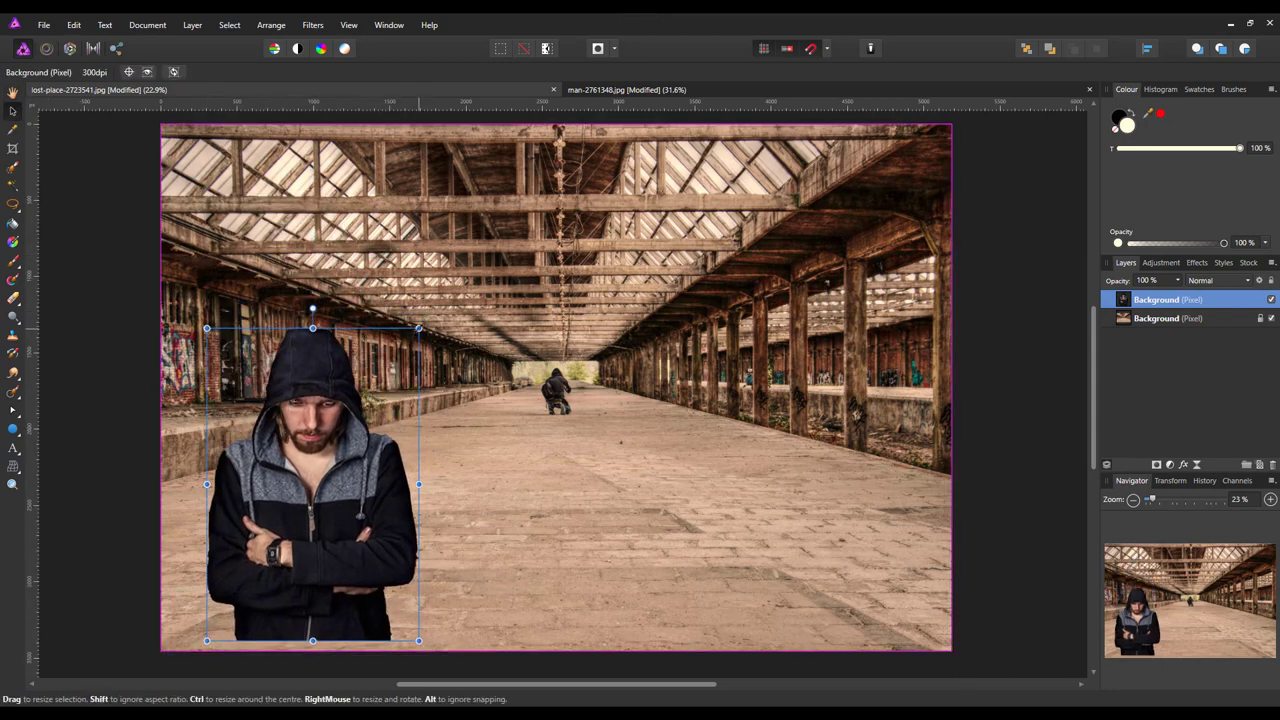
left_click_drag(418, 328, 456, 273)
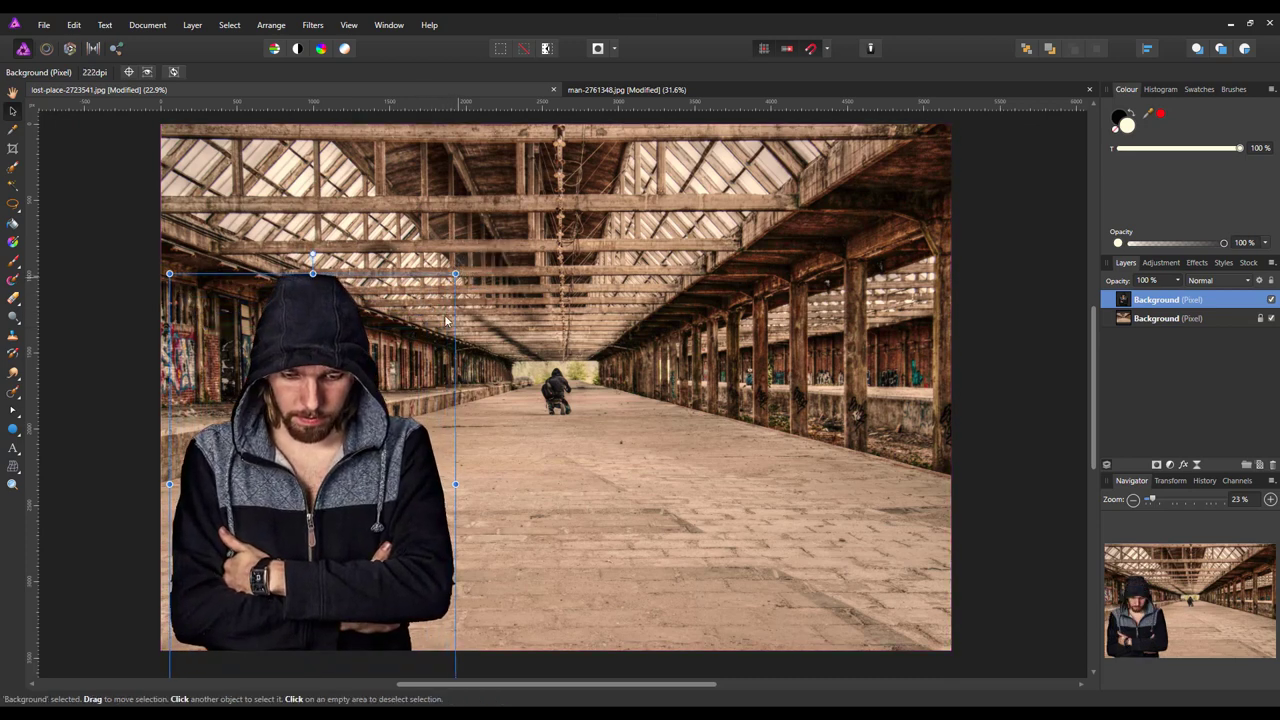
left_click_drag(332, 586, 360, 540)
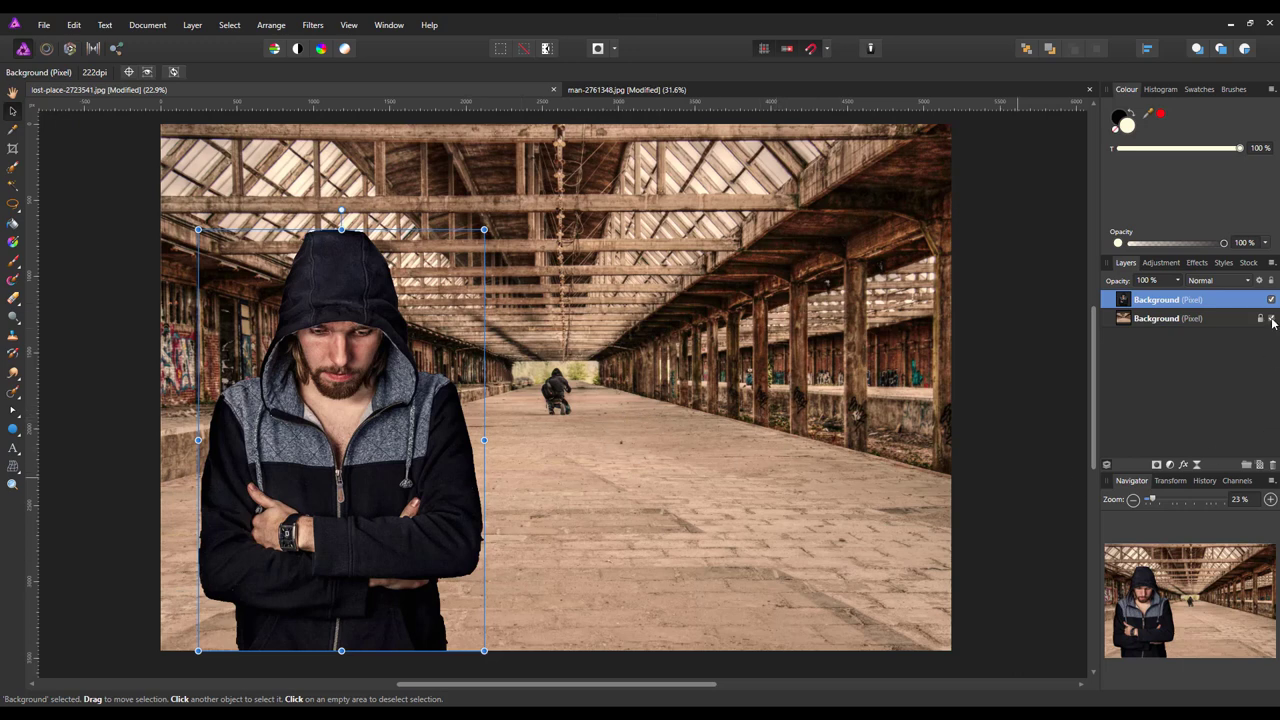
Step: Hide the station photo layer and add a Threshold adjustment of 20% above the cut-out man
left_click(1271, 318)
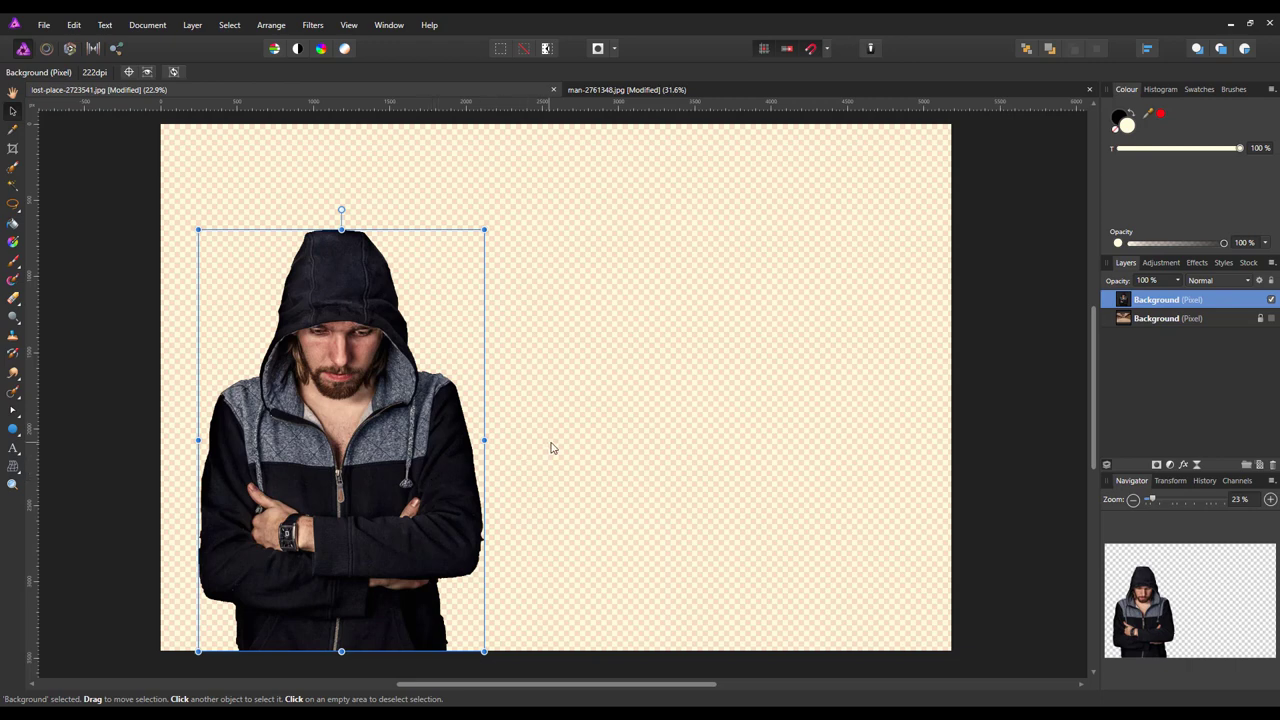
left_click(1171, 466)
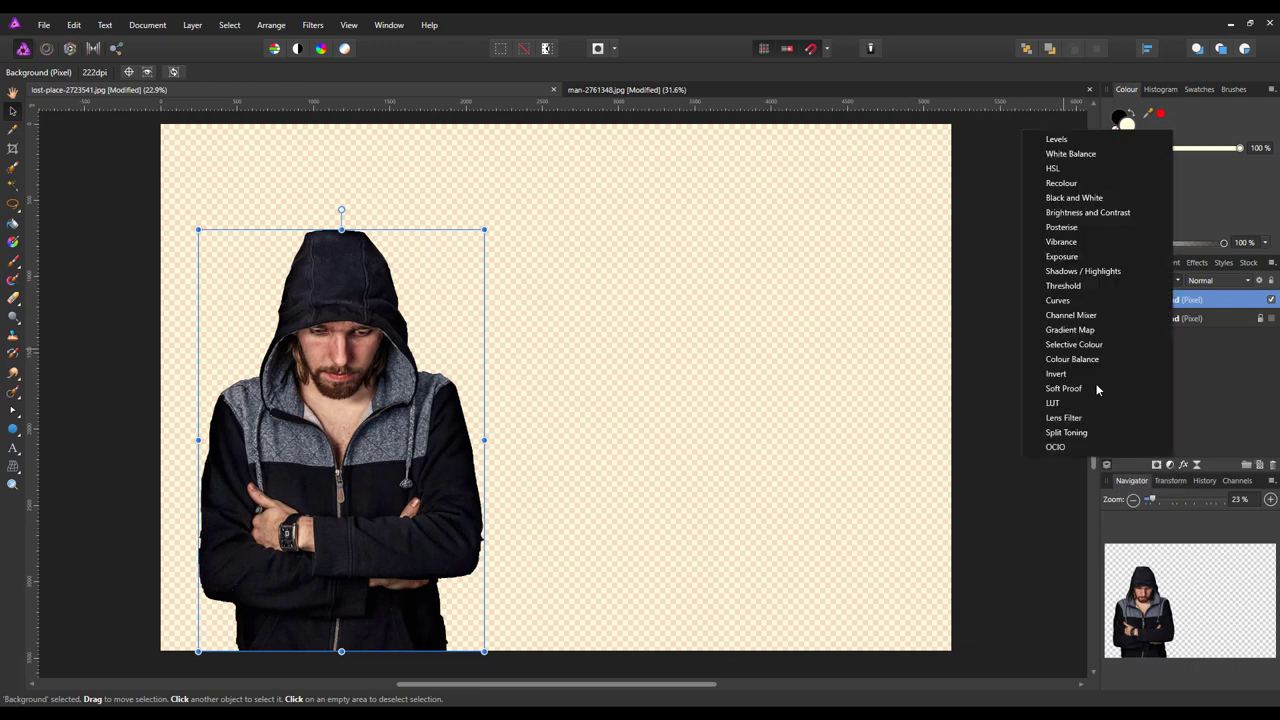
left_click(1060, 286)
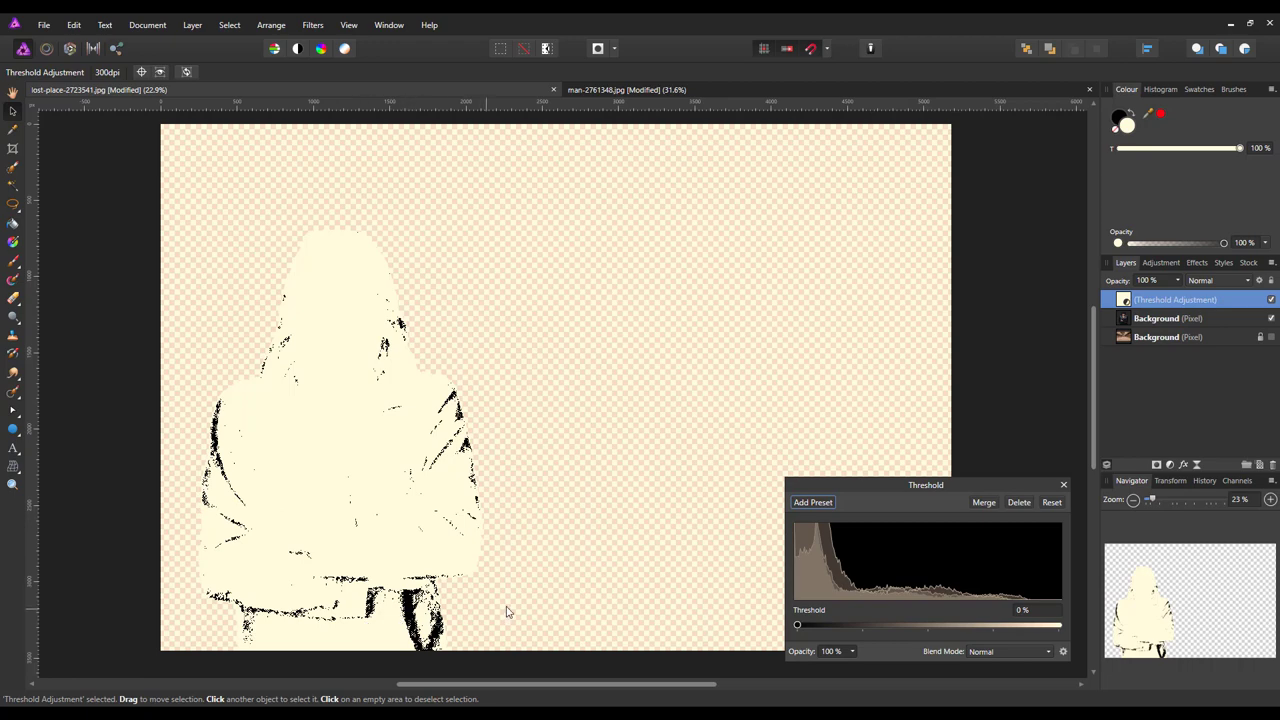
left_click_drag(798, 624, 852, 637)
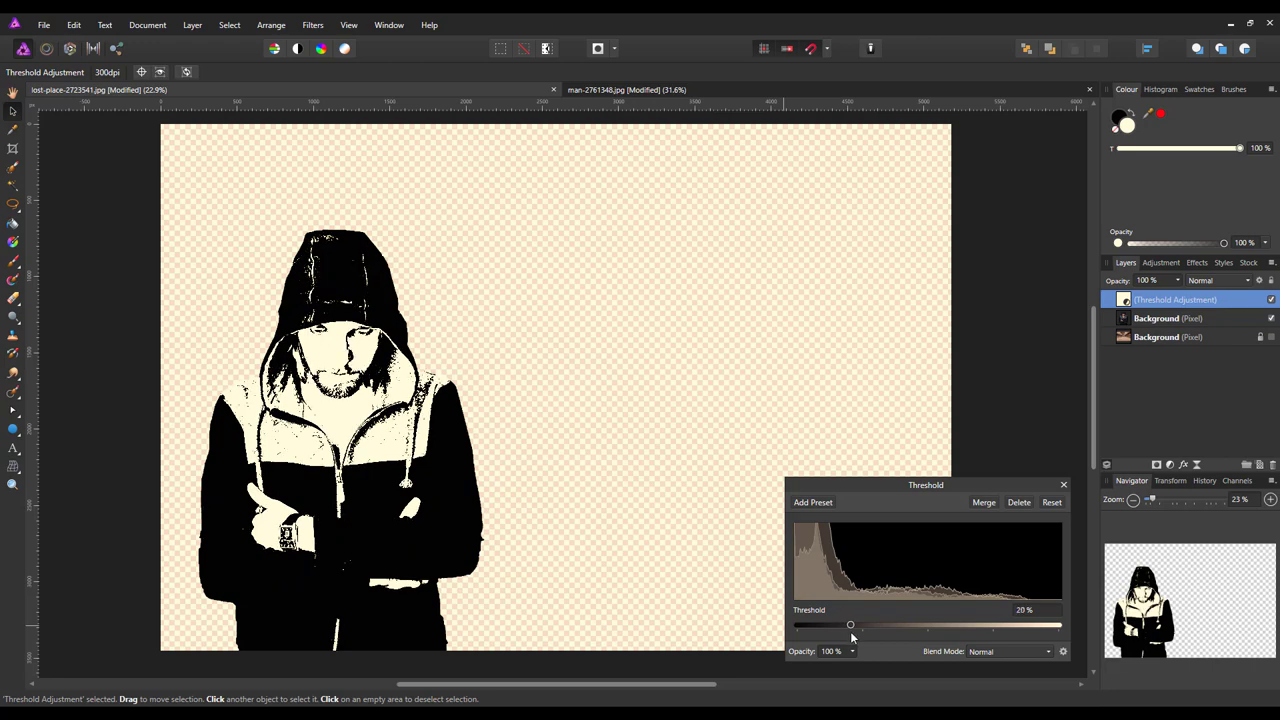
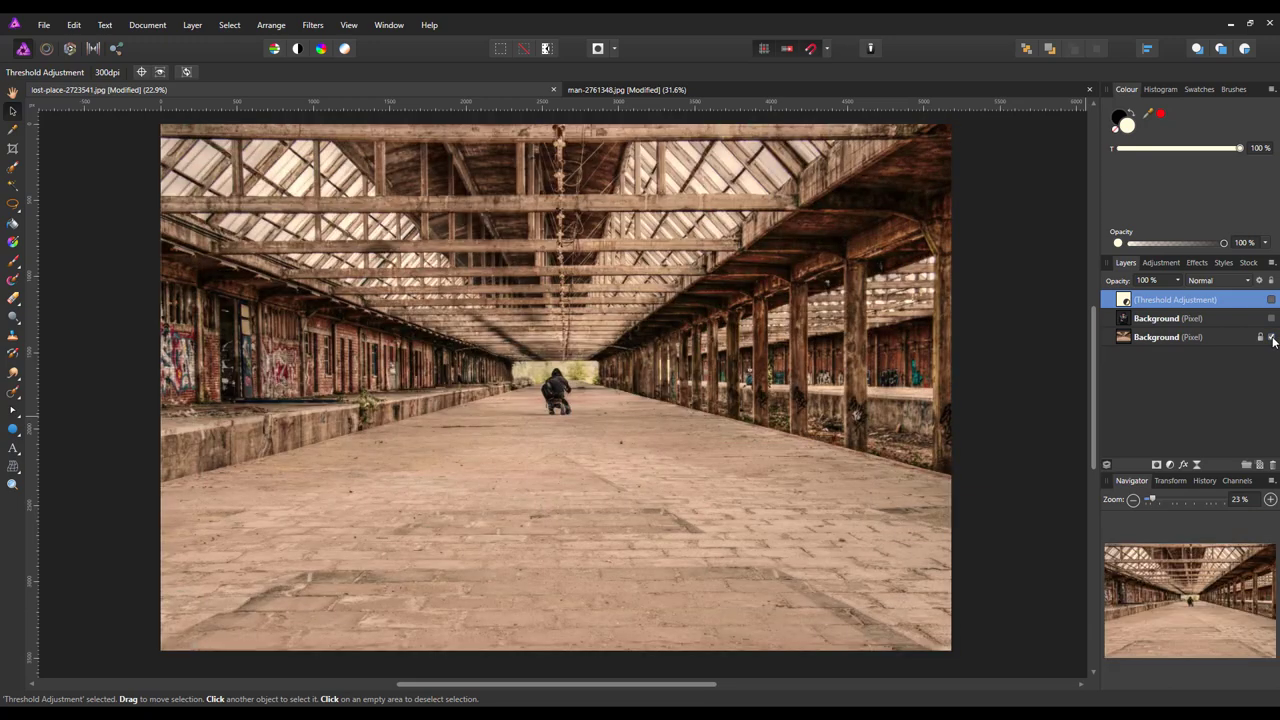
Step: Add a Gradient Map adjustment directly above the station photo layer and remove the gradient's green middle stop
left_click(1181, 340)
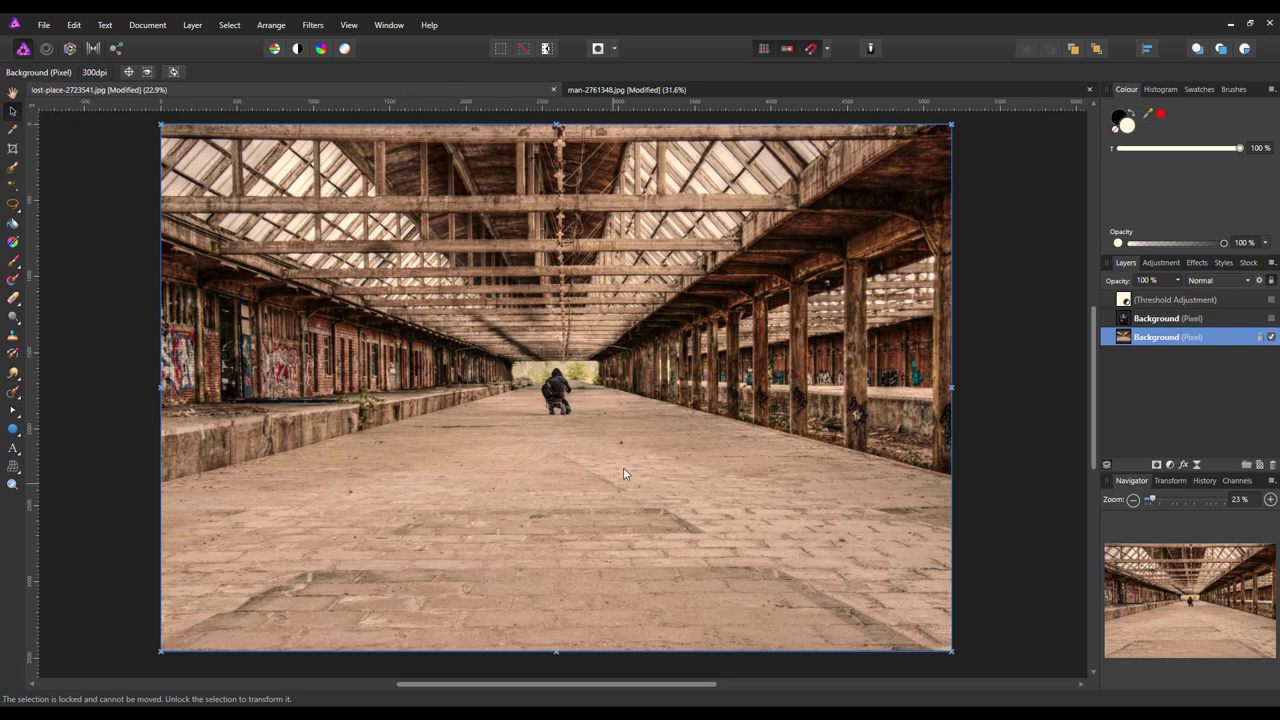
left_click(1171, 466)
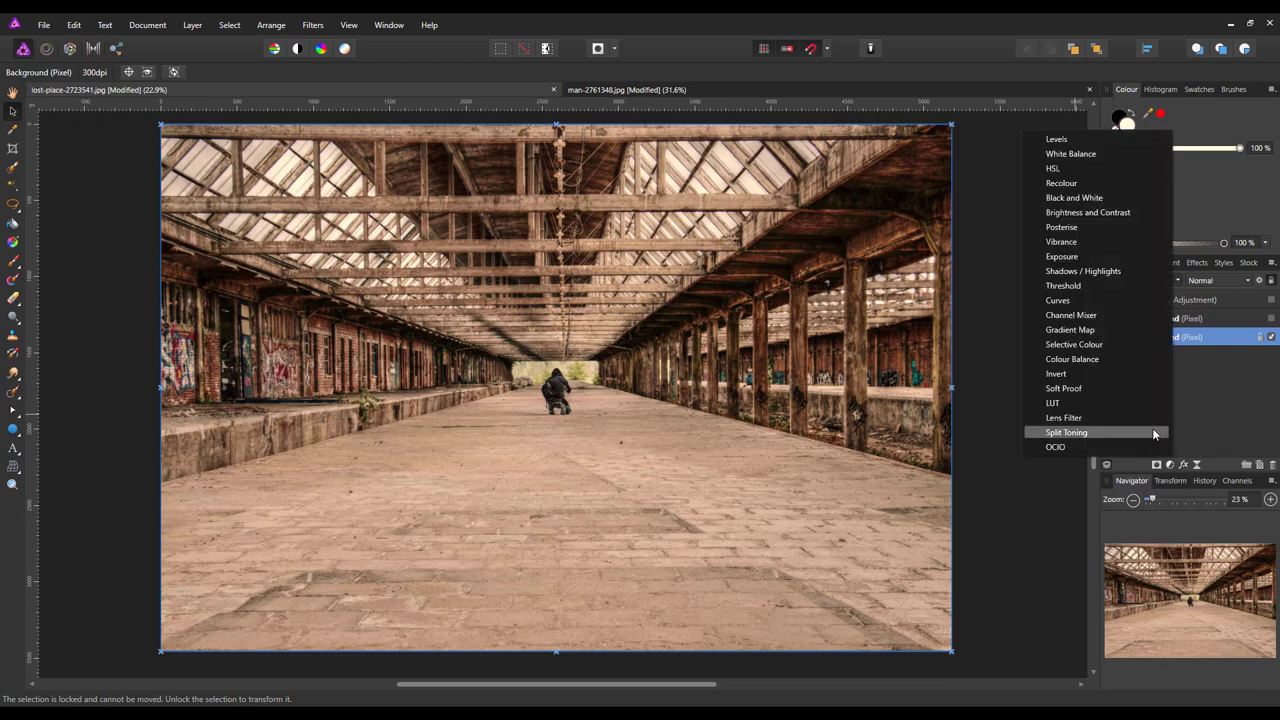
left_click(1071, 333)
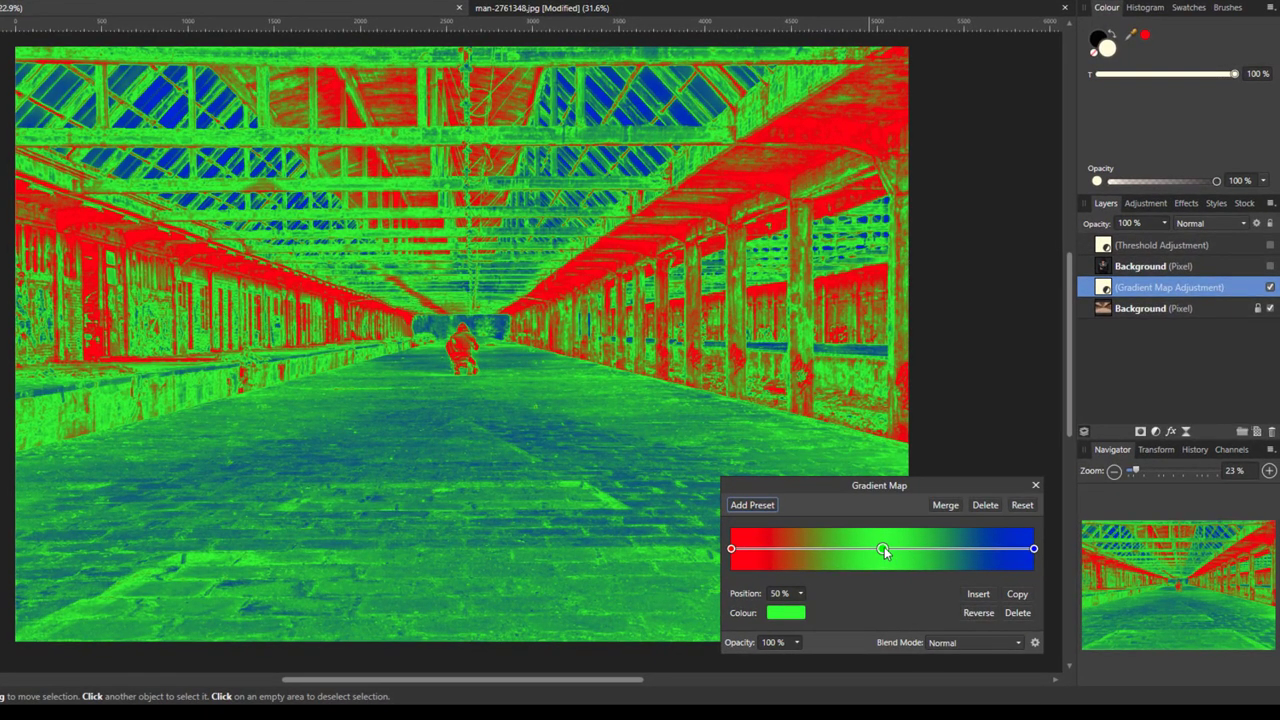
left_click_drag(884, 549, 869, 630)
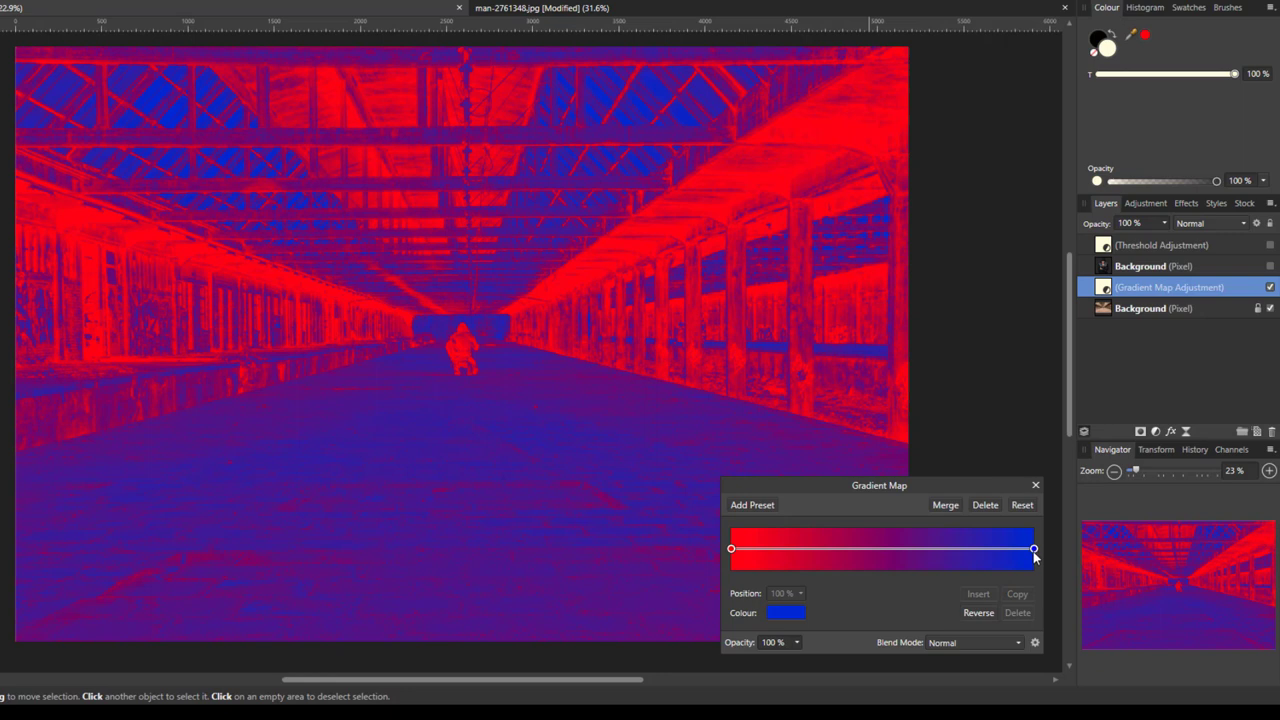
Step: Recolour the gradient map's end stops, using white for the blue stop and near-black for the red stop
left_click(779, 615)
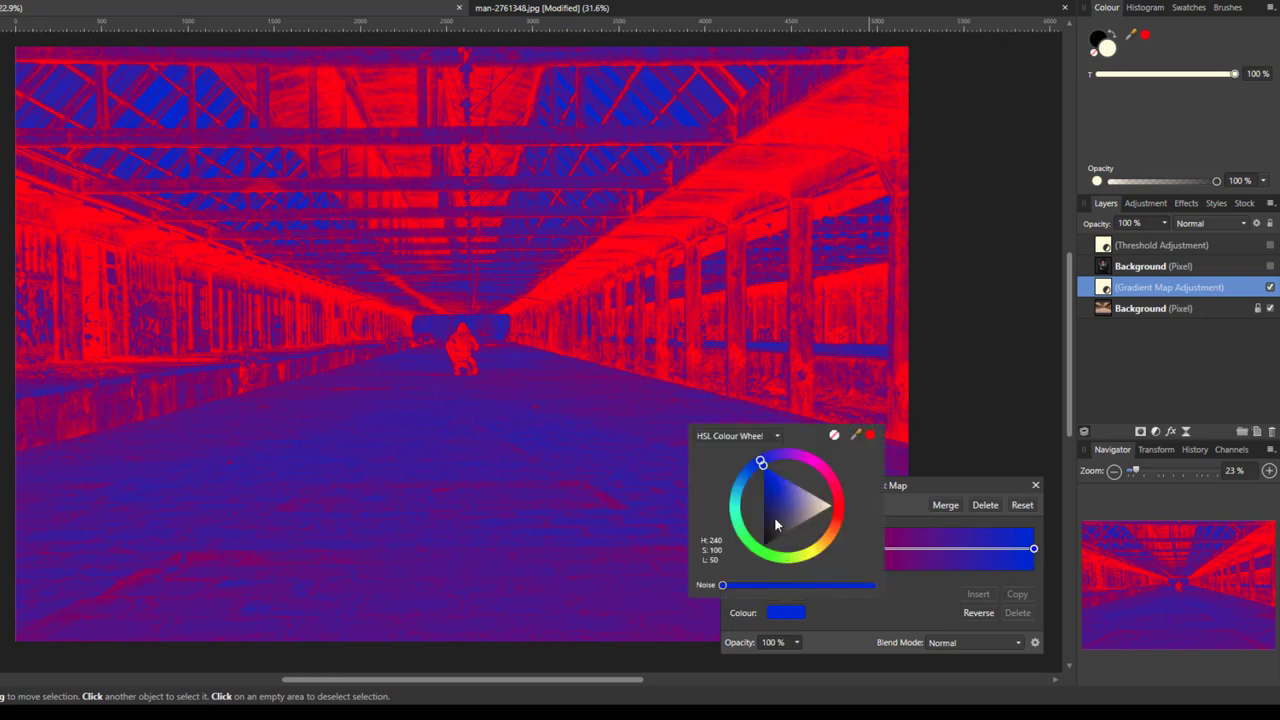
left_click_drag(823, 508, 834, 509)
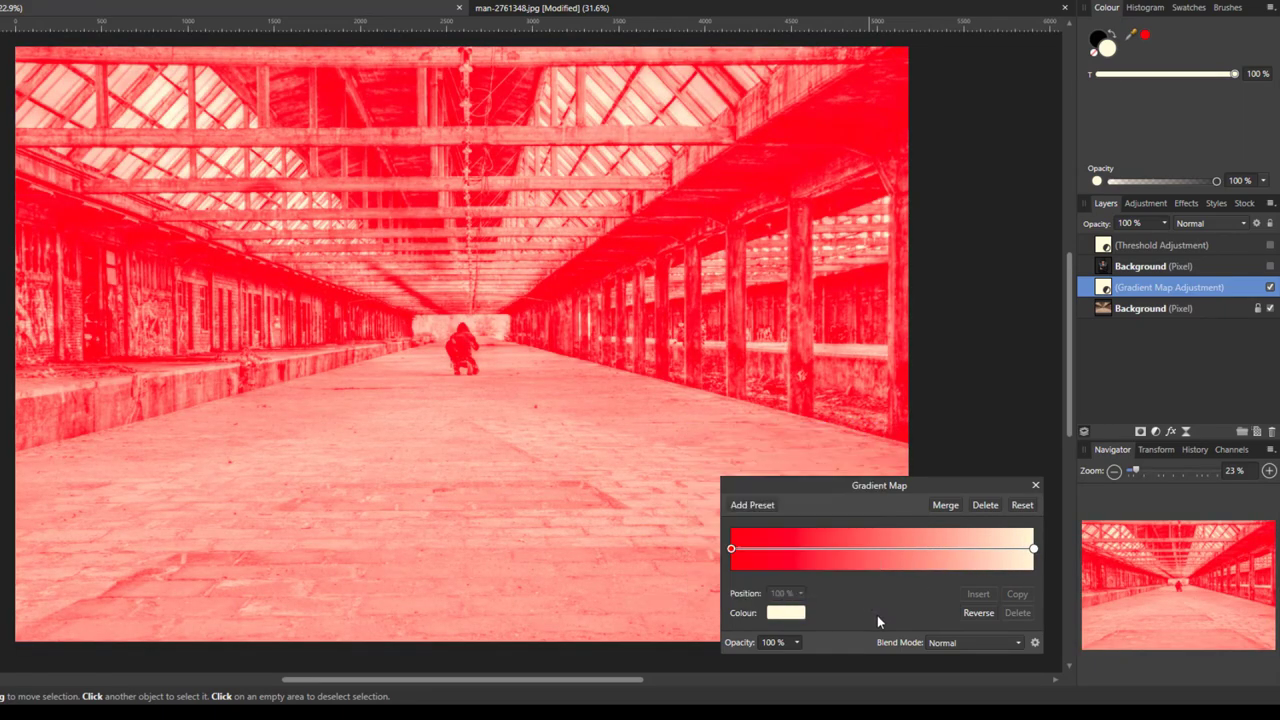
left_click(731, 549)
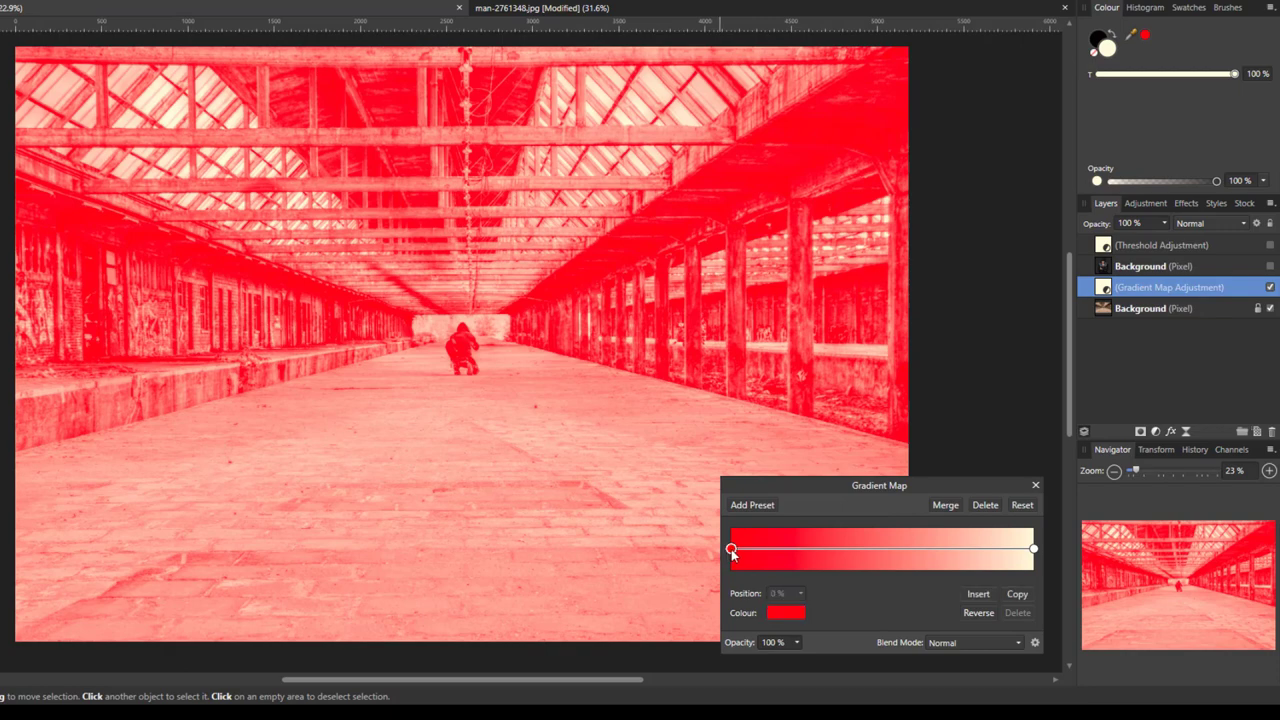
left_click(786, 613)
left_click(767, 469)
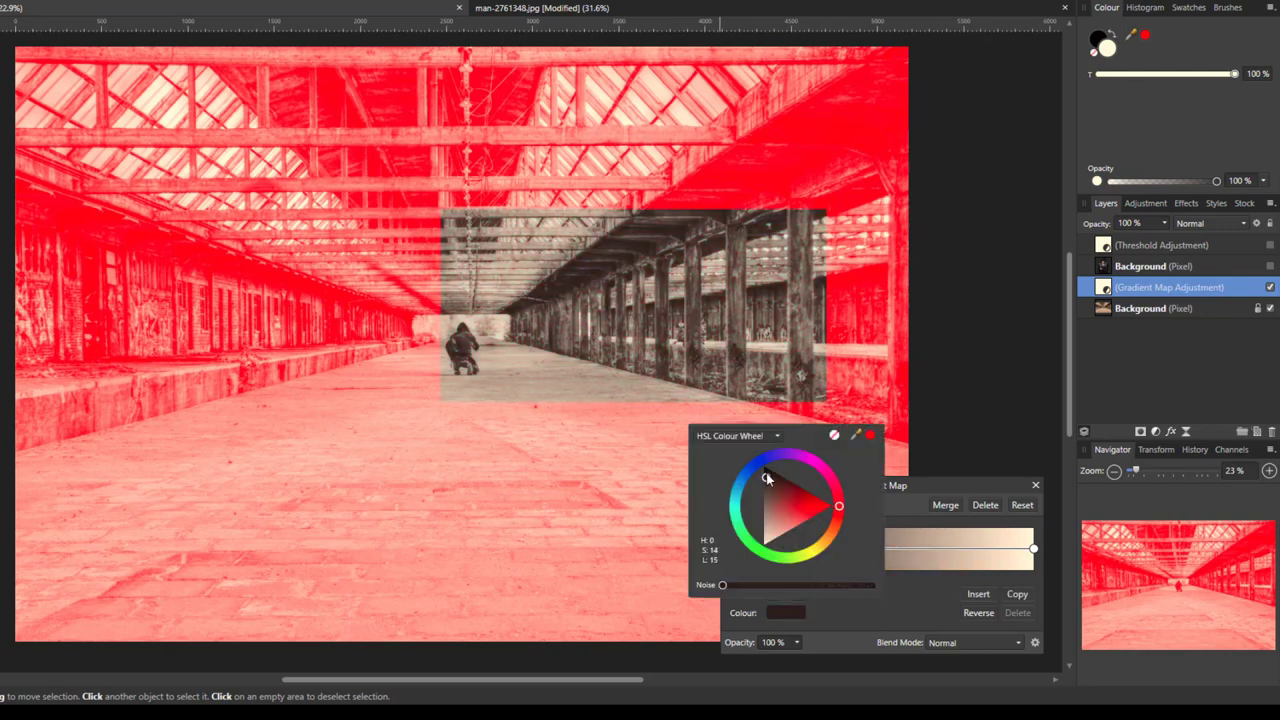
left_click_drag(767, 469, 765, 467)
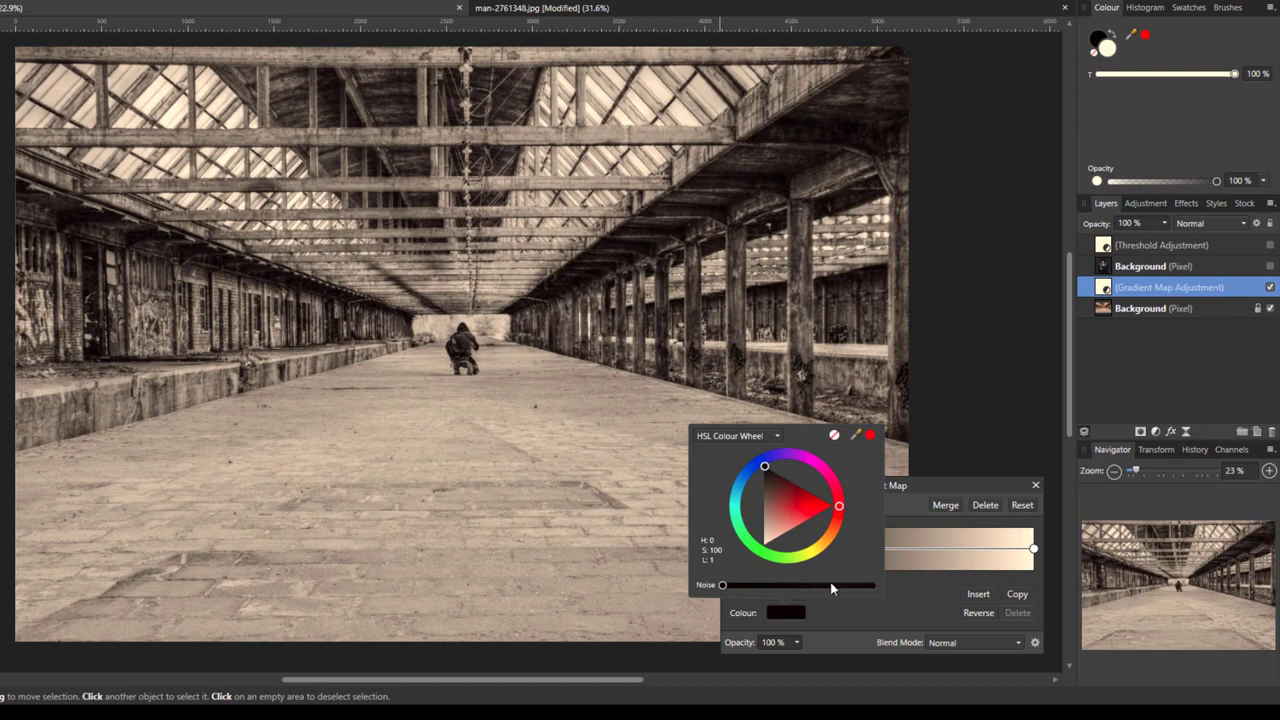
left_click(909, 609)
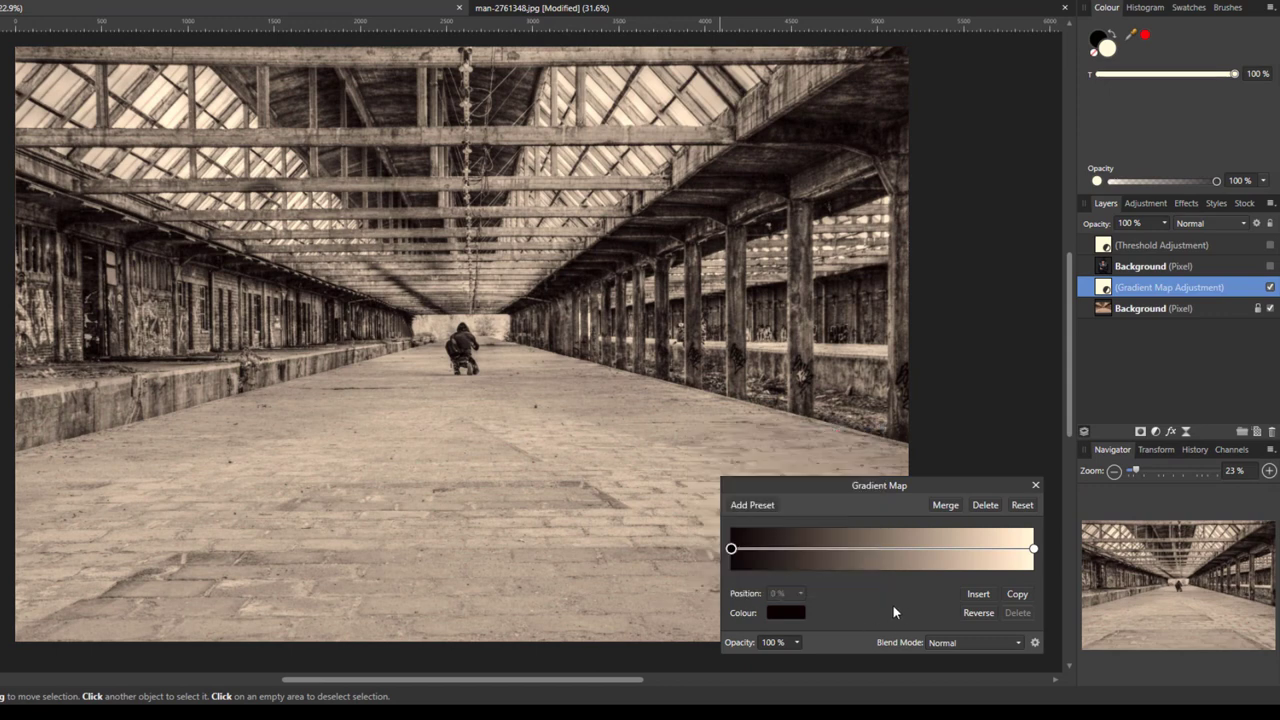
Step: Insert a middle stop in the gradient map and shift it to about a quarter of the way from the dark end
left_click(981, 597)
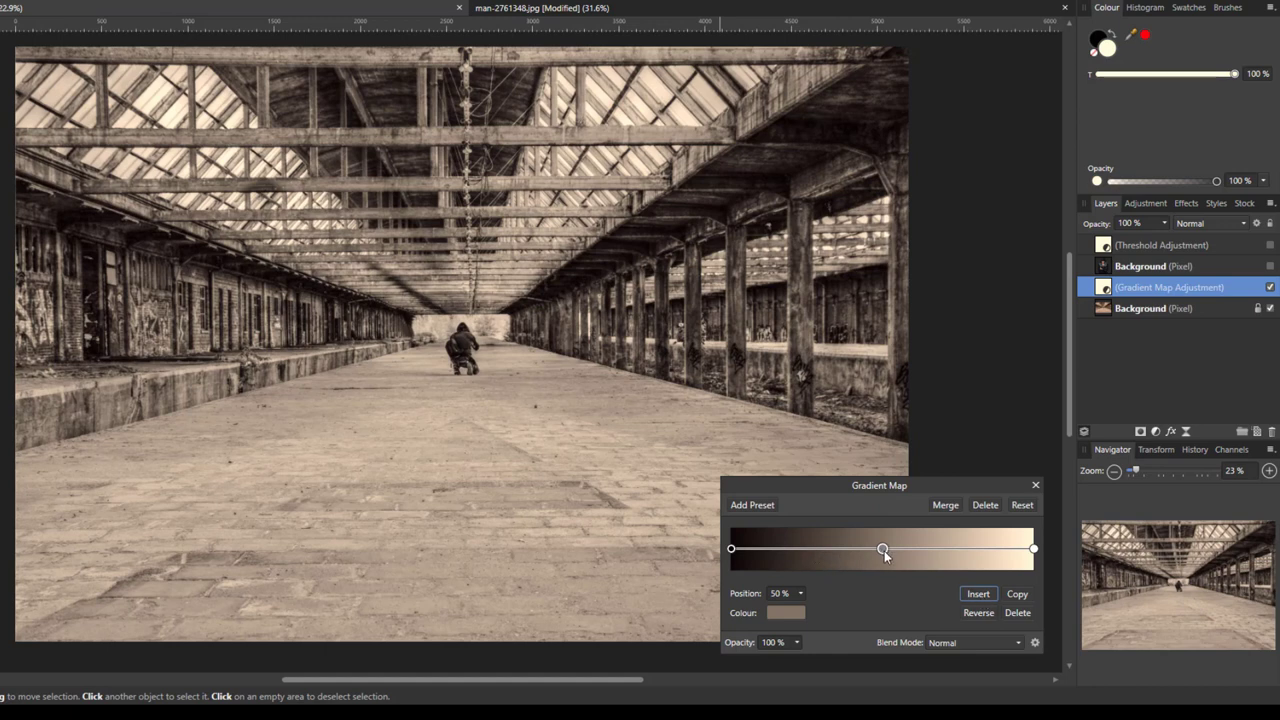
left_click_drag(884, 550, 839, 549)
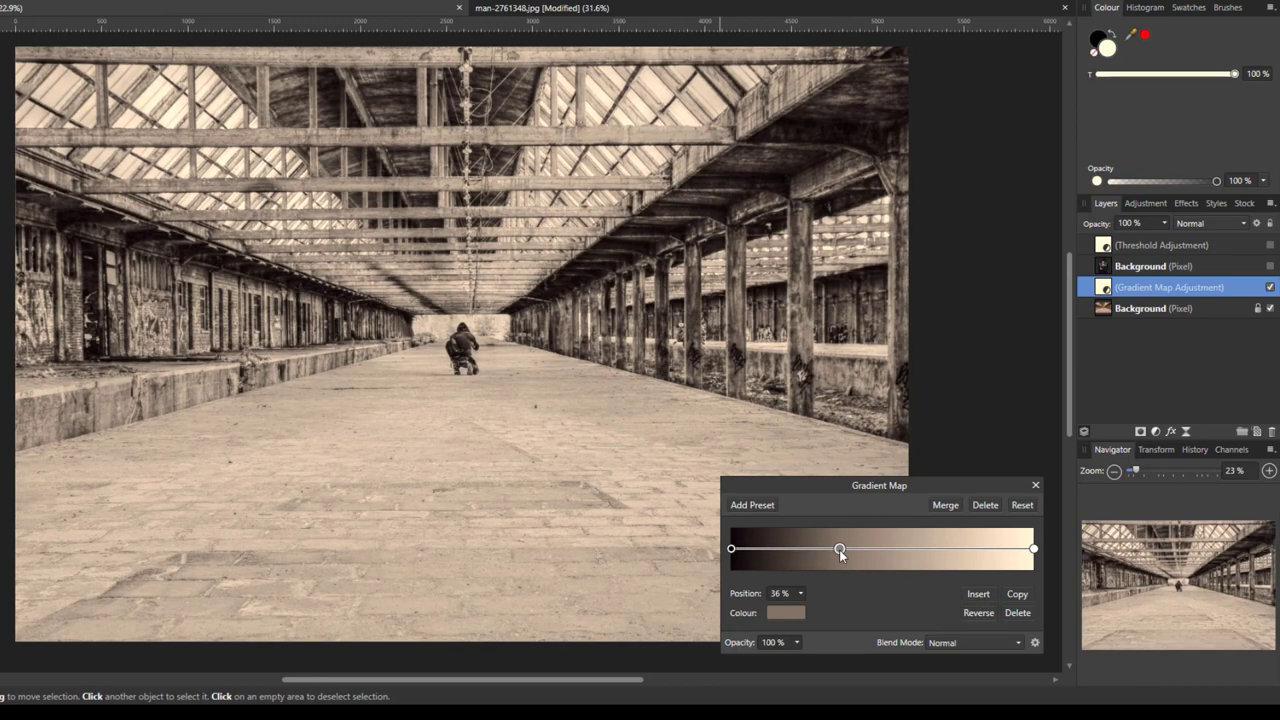
left_click_drag(833, 550, 806, 550)
left_click(1035, 486)
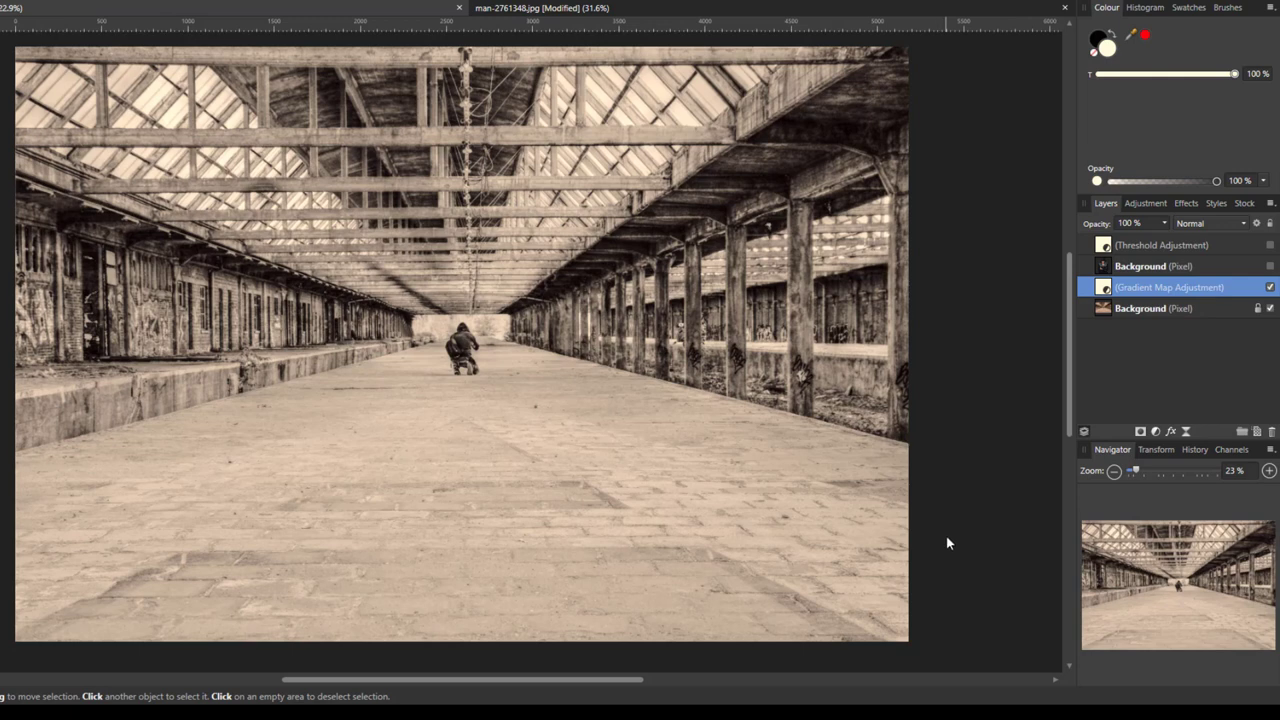
Step: Add a Brightness and Contrast adjustment above the gradient map with contrast 70% and brightness -22%
left_click(1156, 432)
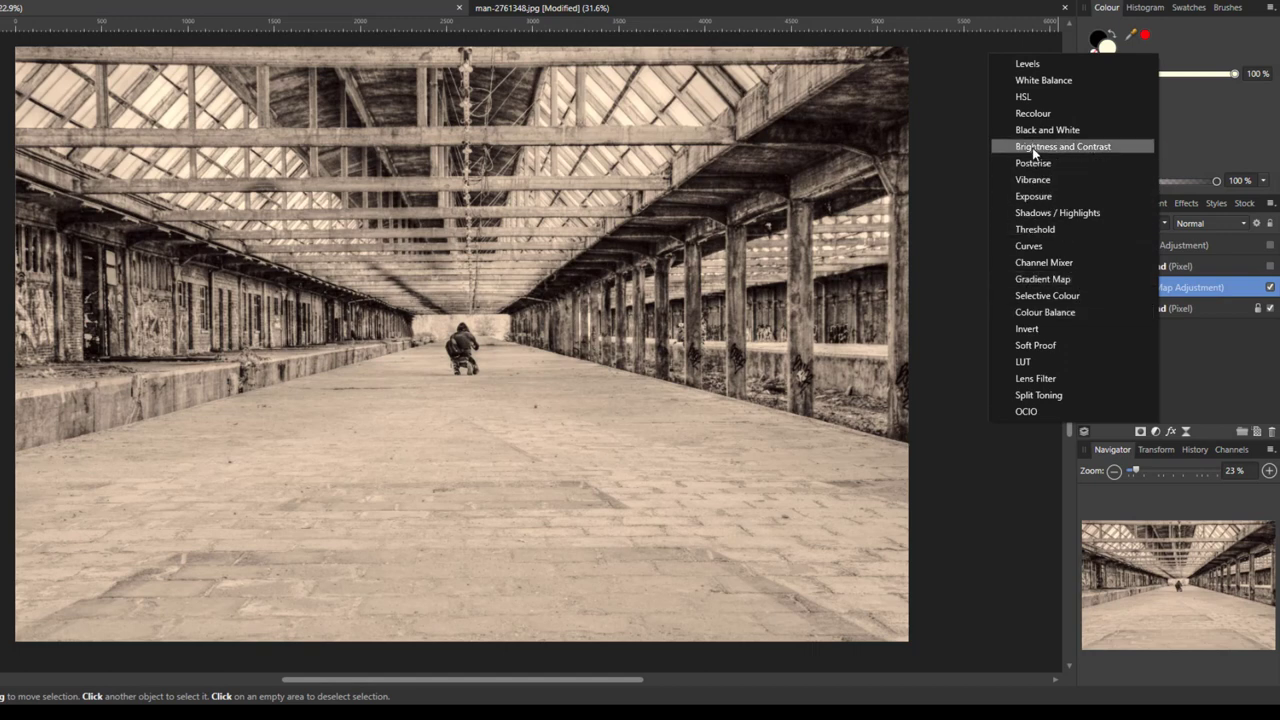
left_click(1035, 147)
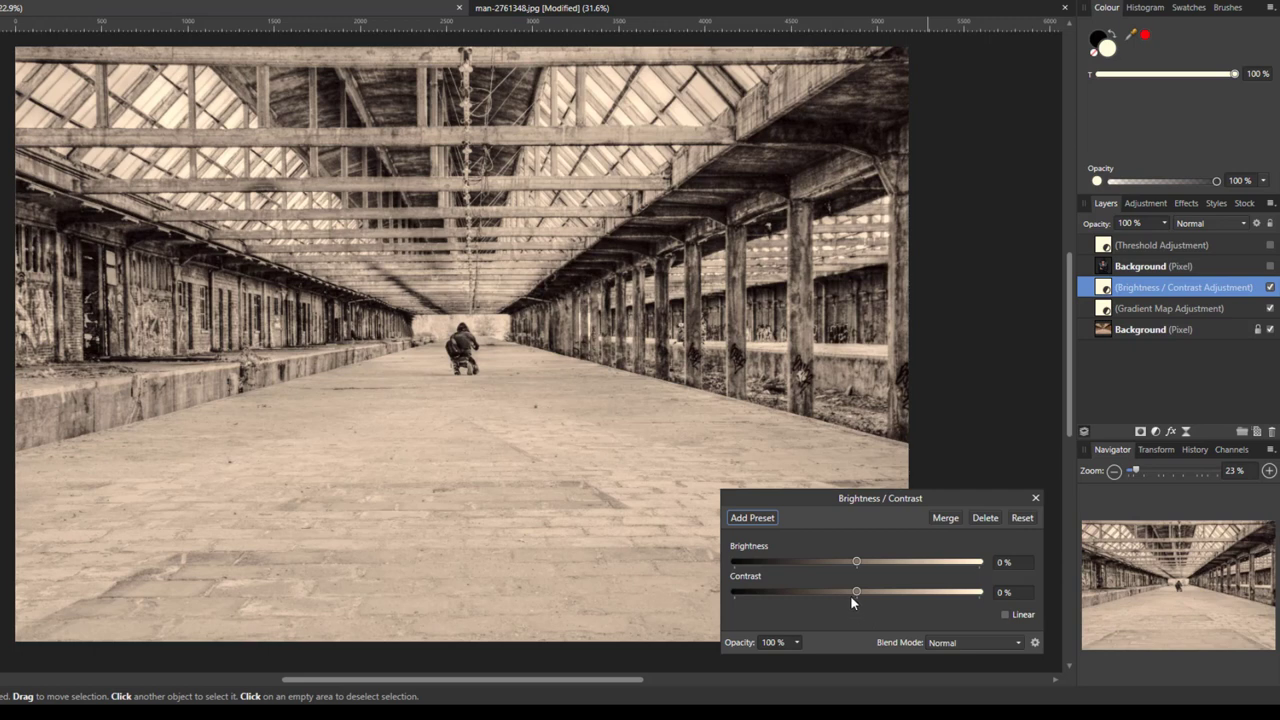
left_click_drag(857, 592, 943, 597)
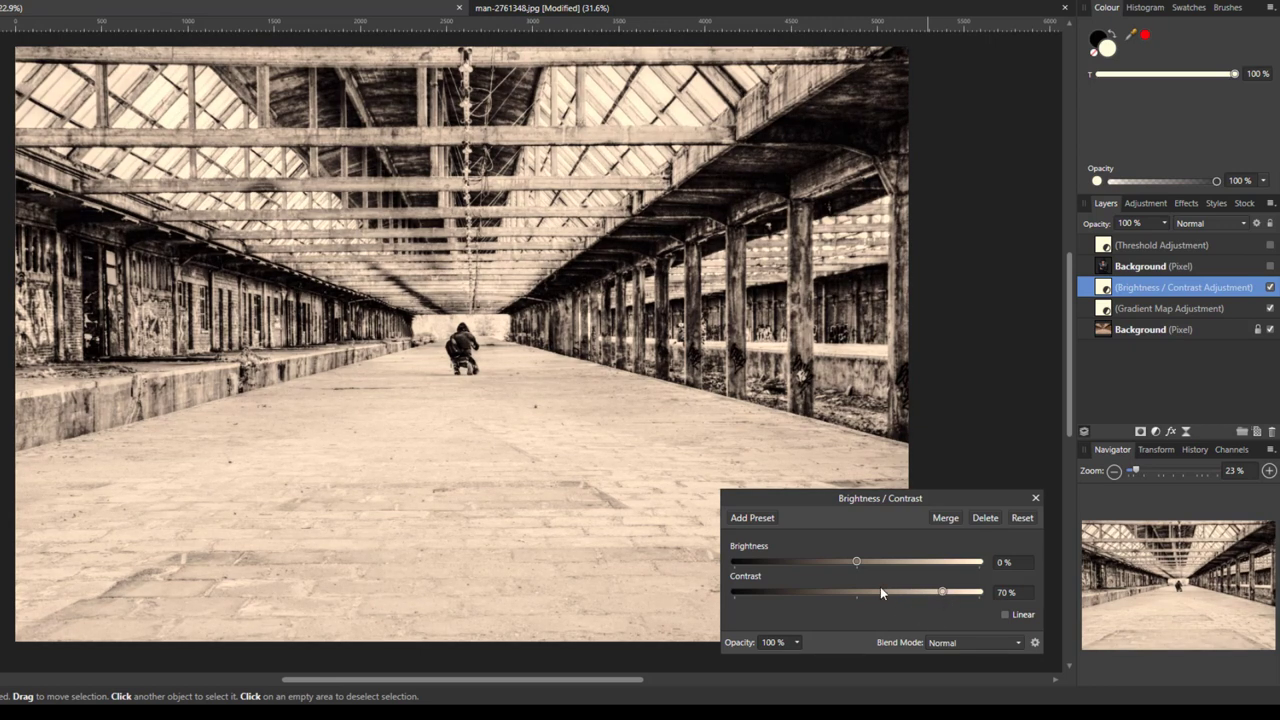
left_click_drag(856, 562, 832, 562)
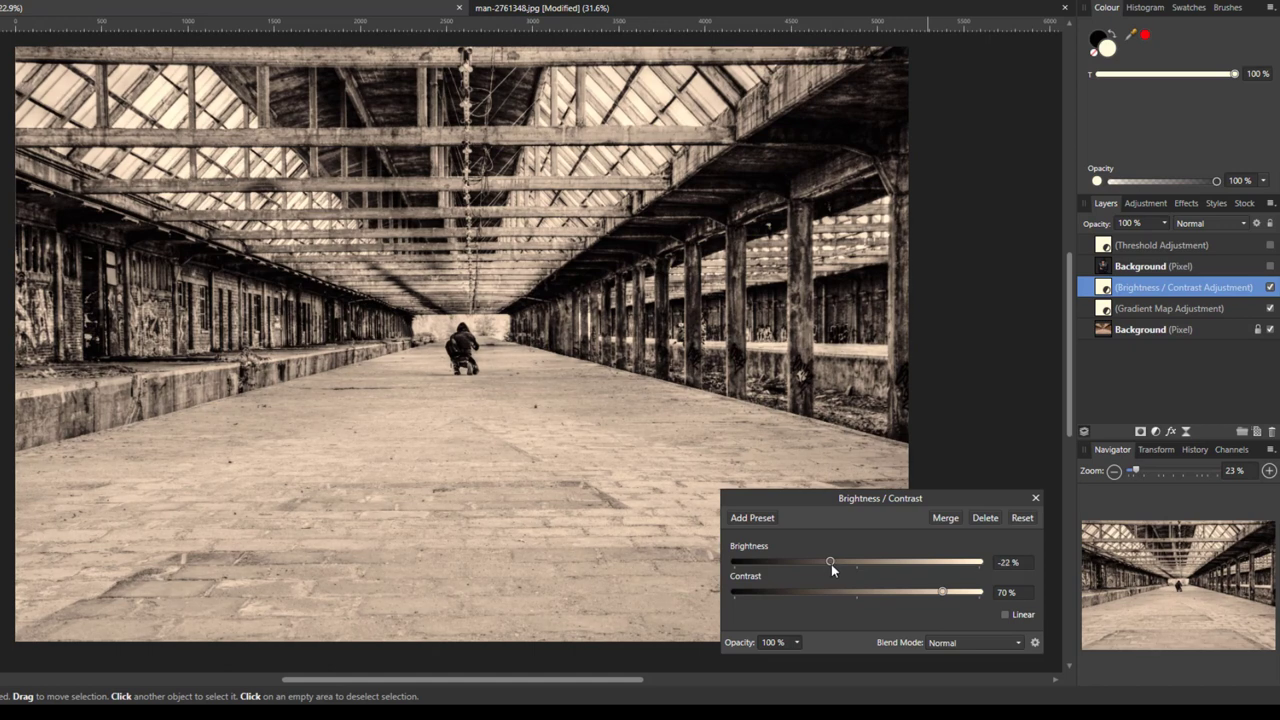
left_click(1035, 499)
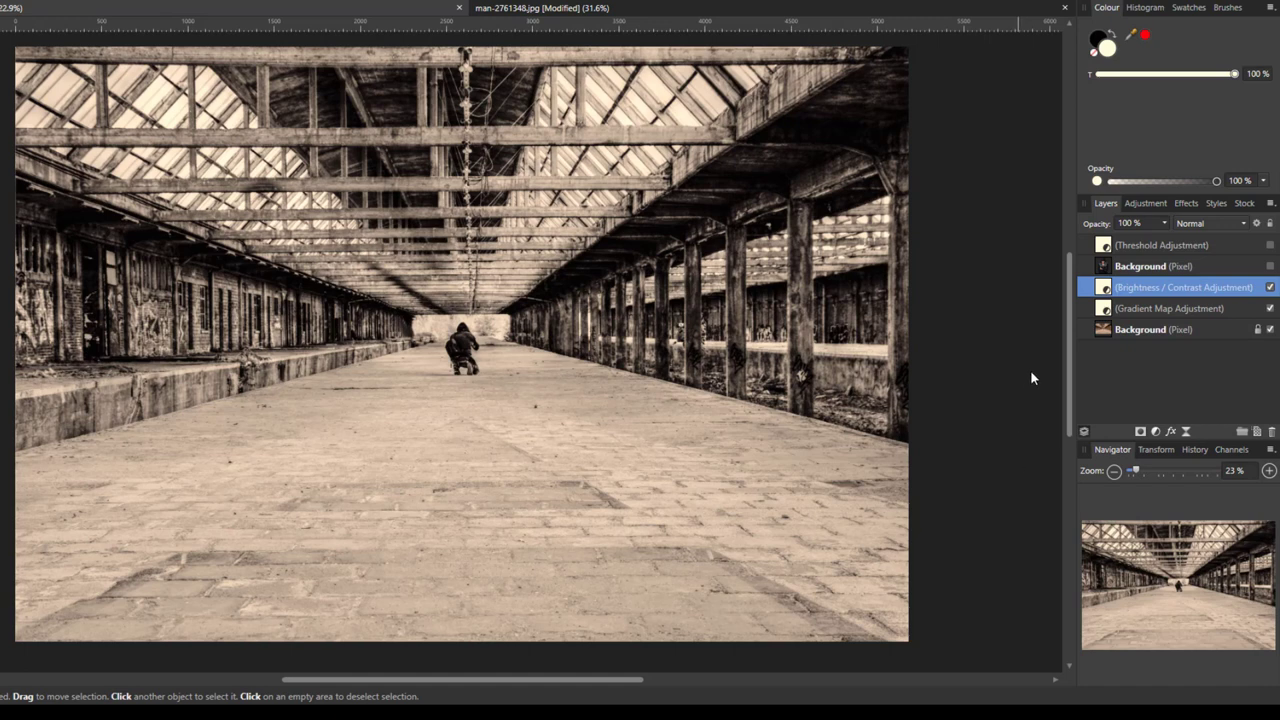
Step: Merge the visible layers into a new pixel layer and blend it as Colour Burn at 64% opacity
right_click(1187, 287)
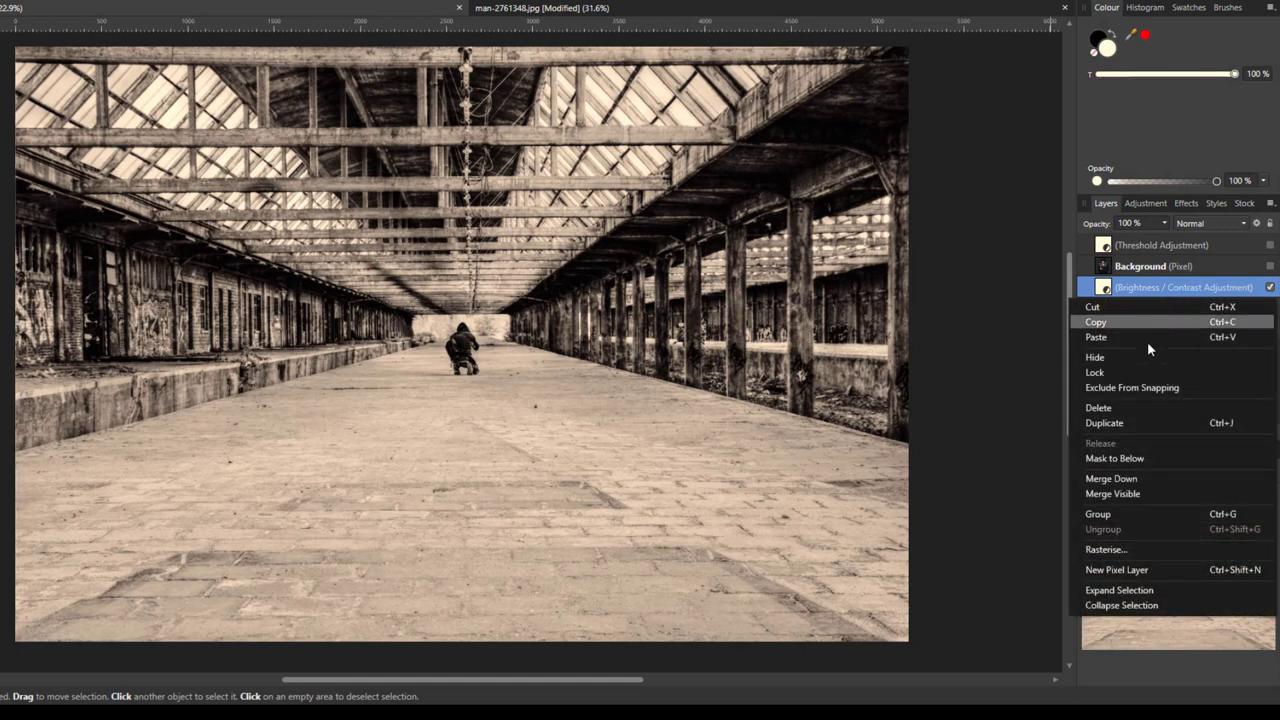
left_click(1117, 494)
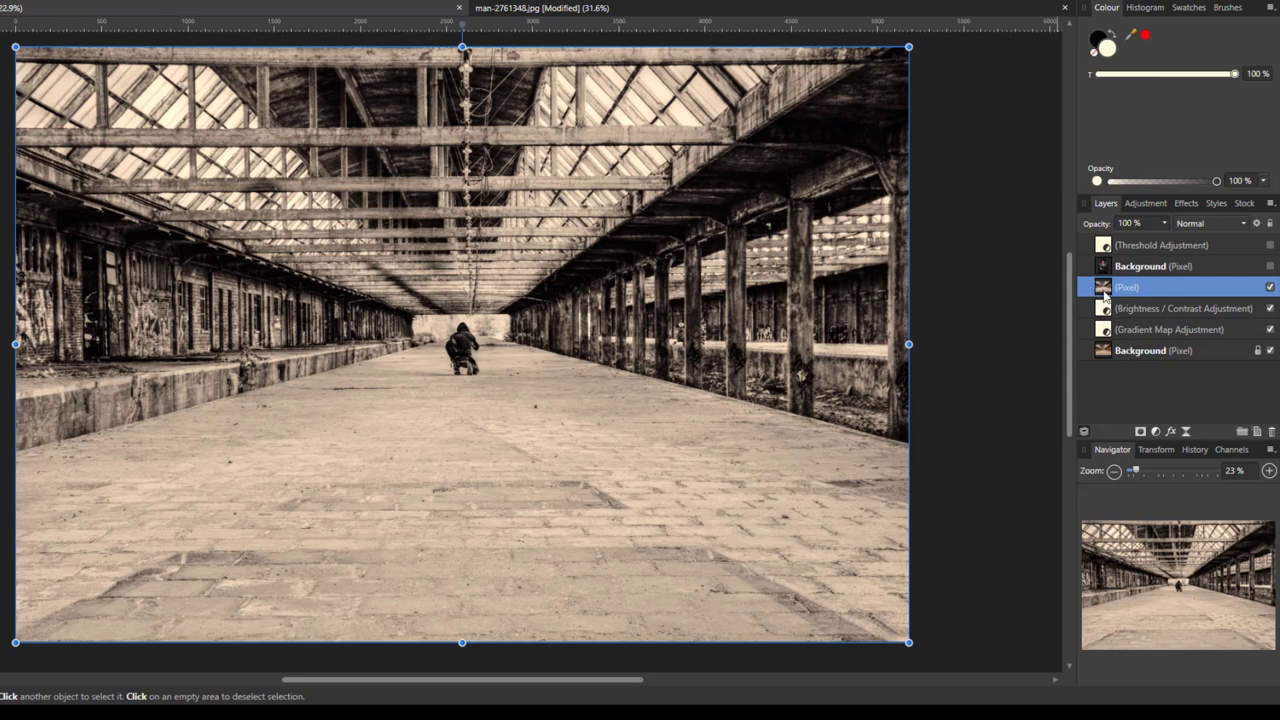
left_click(1246, 230)
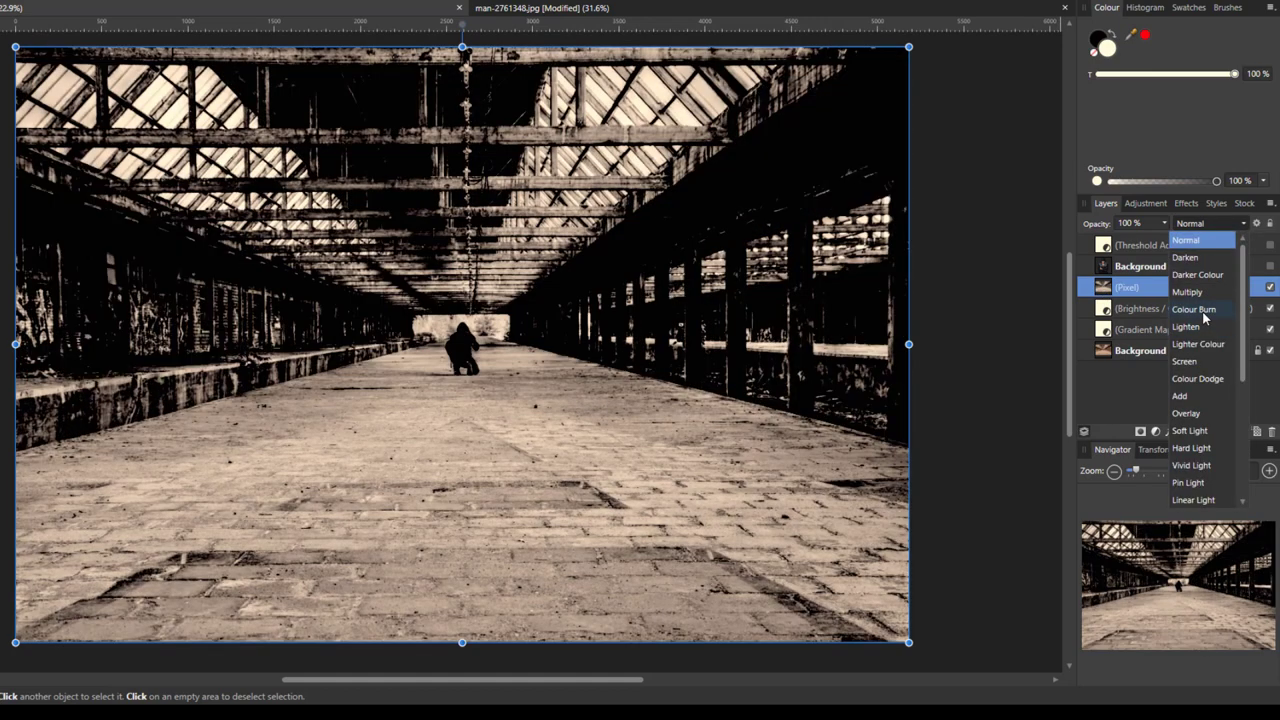
left_click(1204, 316)
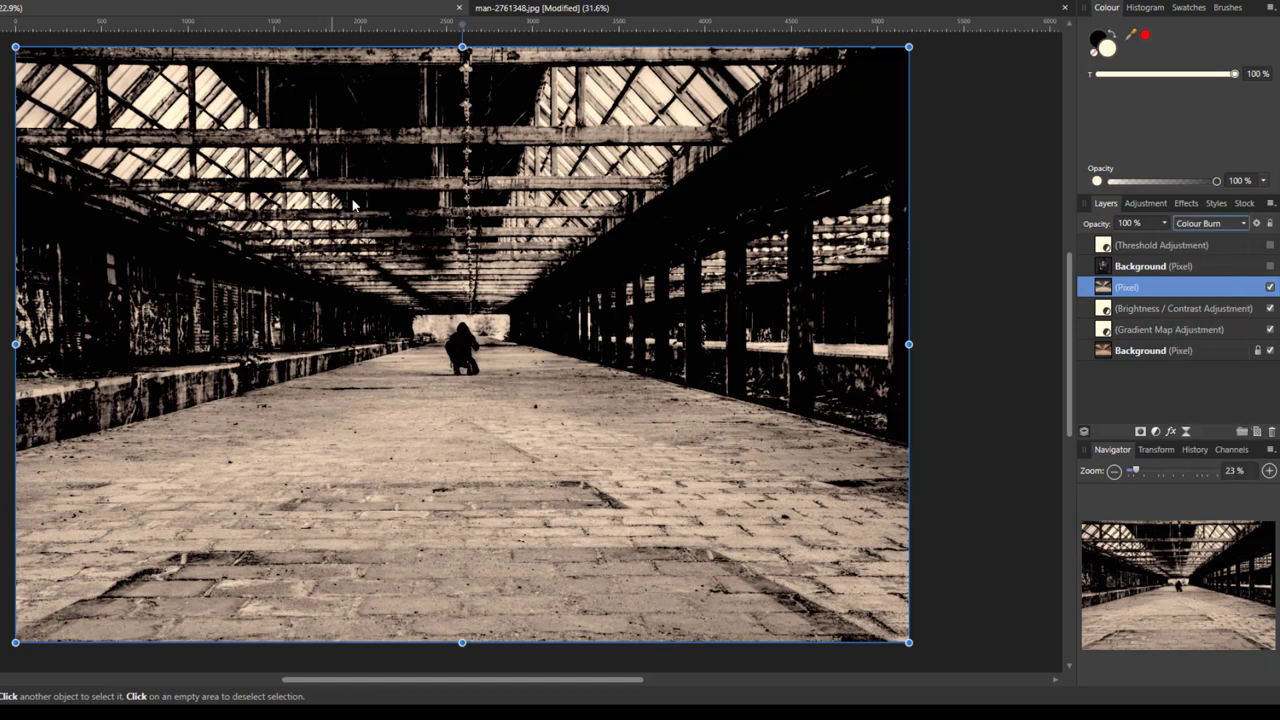
left_click(1165, 222)
left_click_drag(1164, 240, 1145, 243)
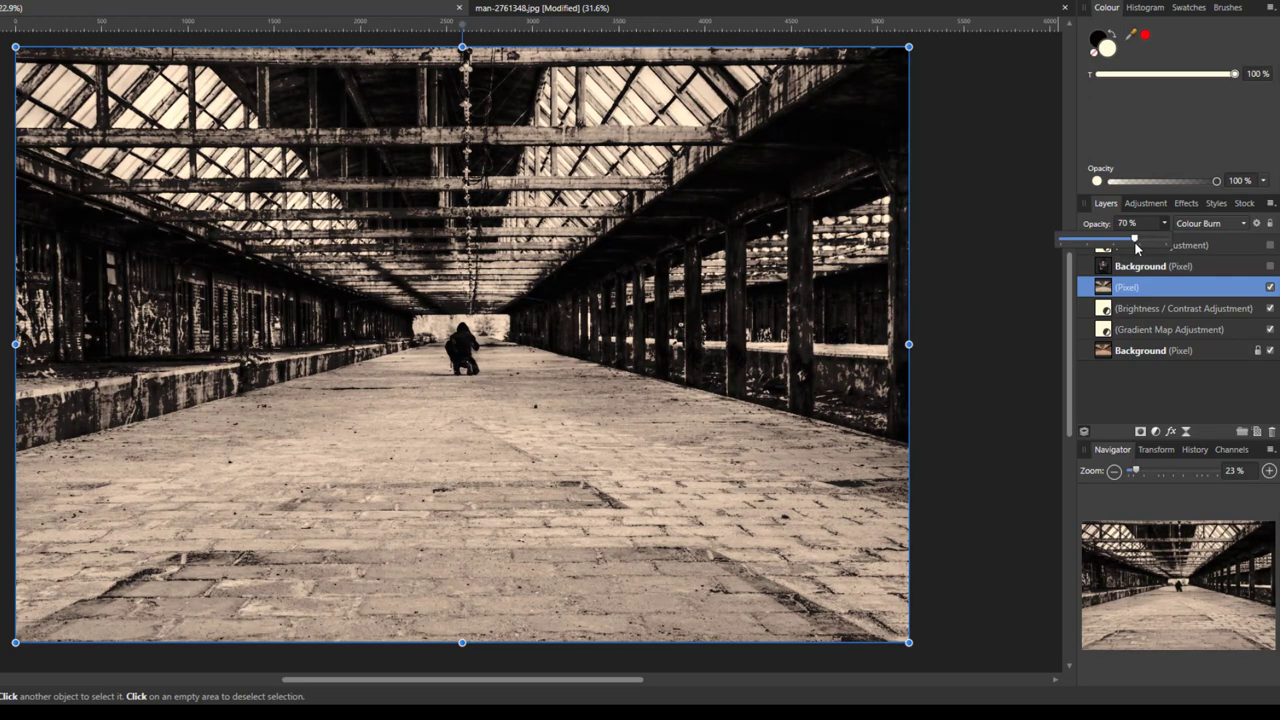
left_click_drag(1134, 241, 1129, 243)
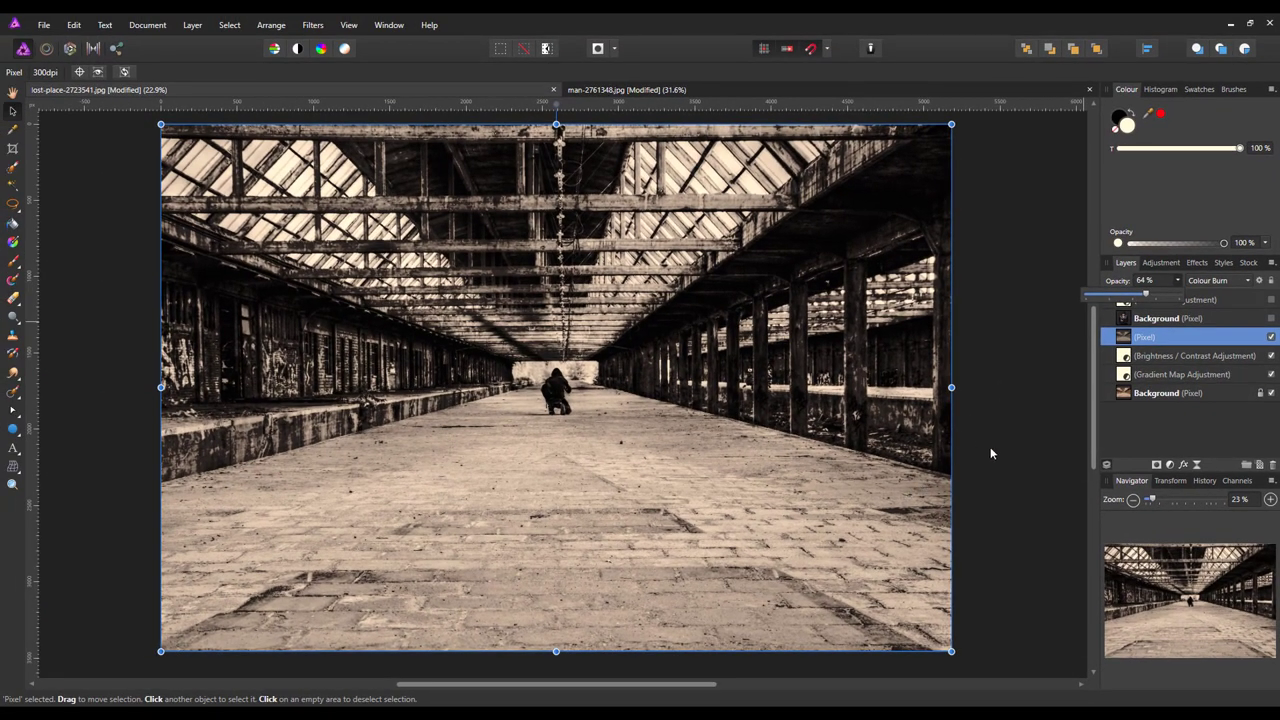
left_click(1098, 345)
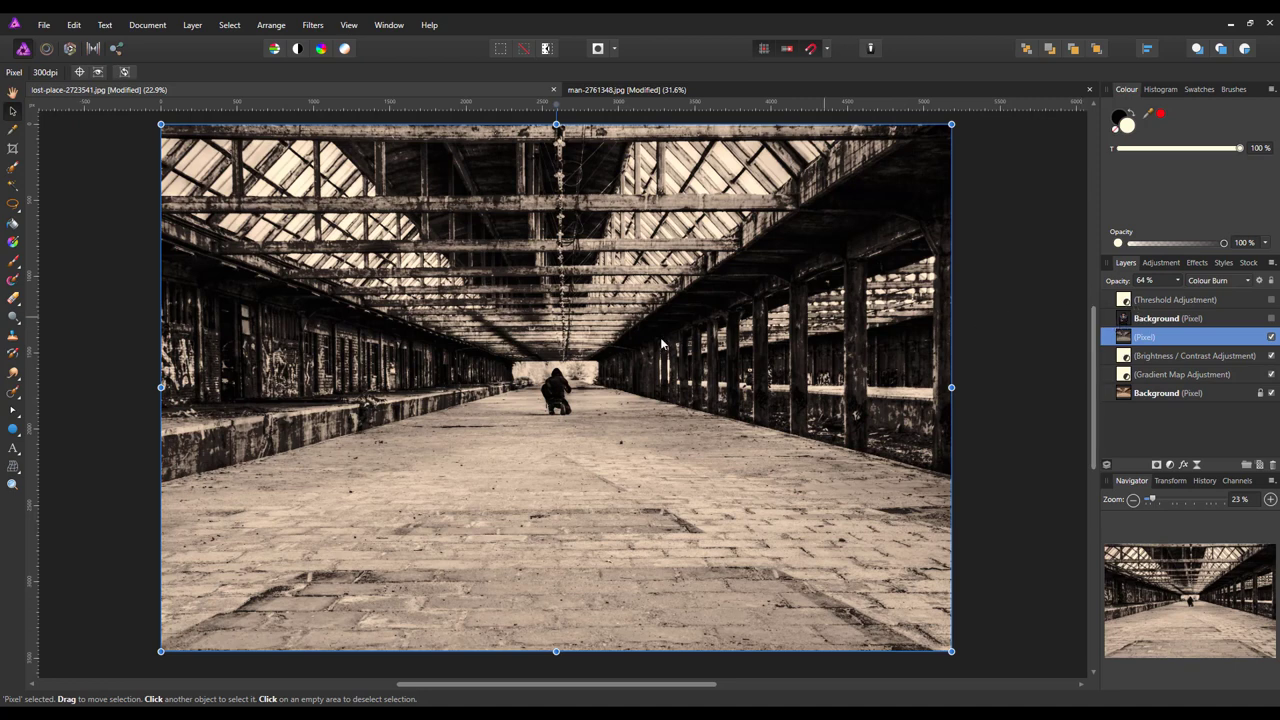
Step: Merge the visible background layers into a new pixel layer and start a Halftone filter on it with the Dot screen type
right_click(1153, 342)
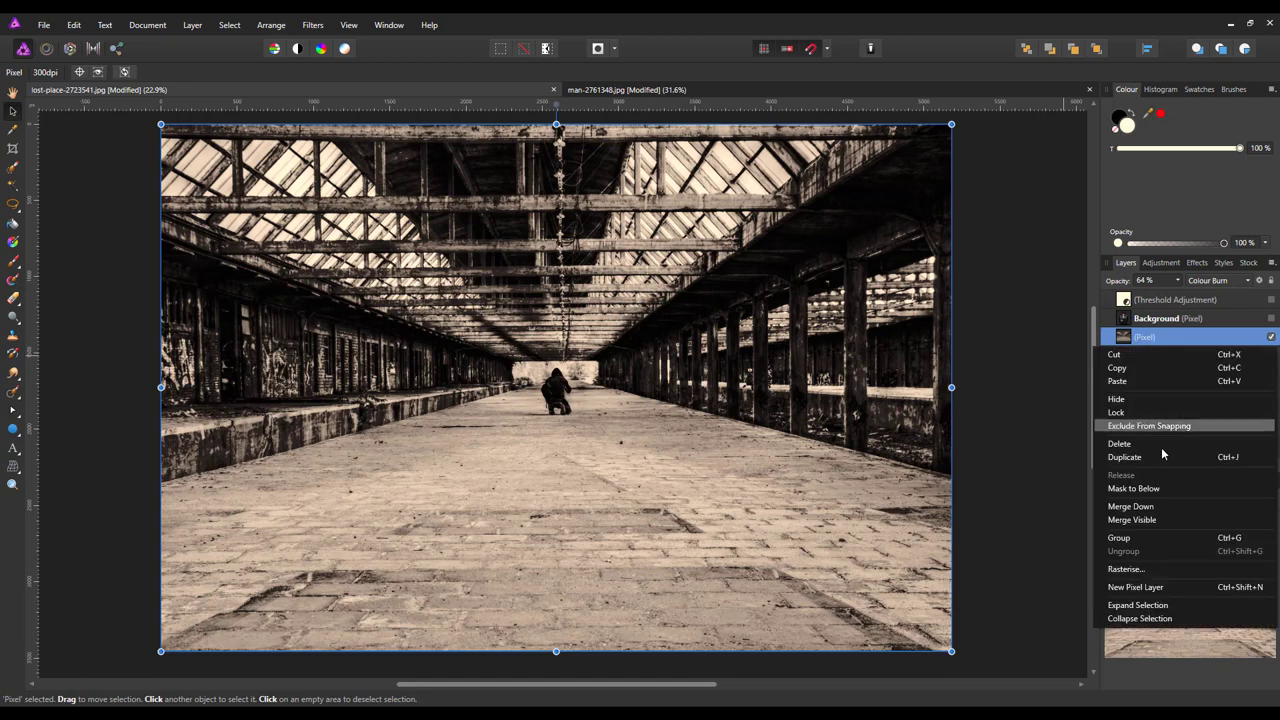
left_click(1142, 522)
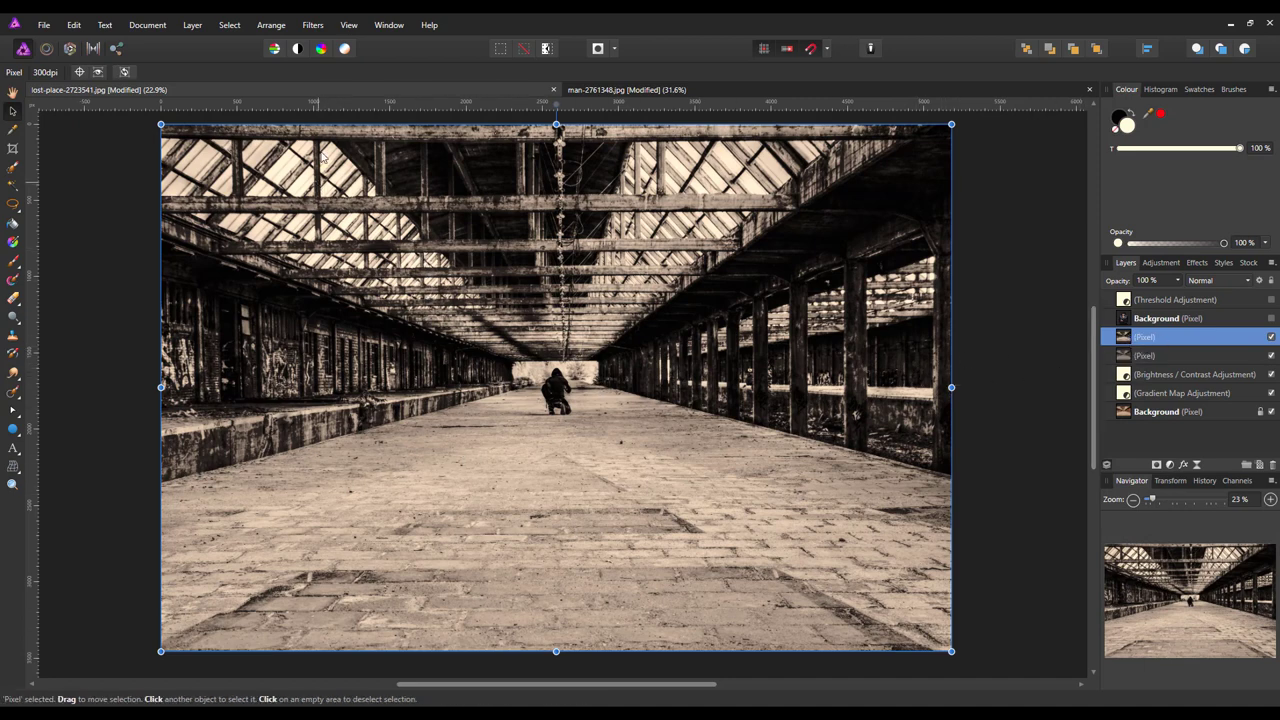
left_click(317, 27)
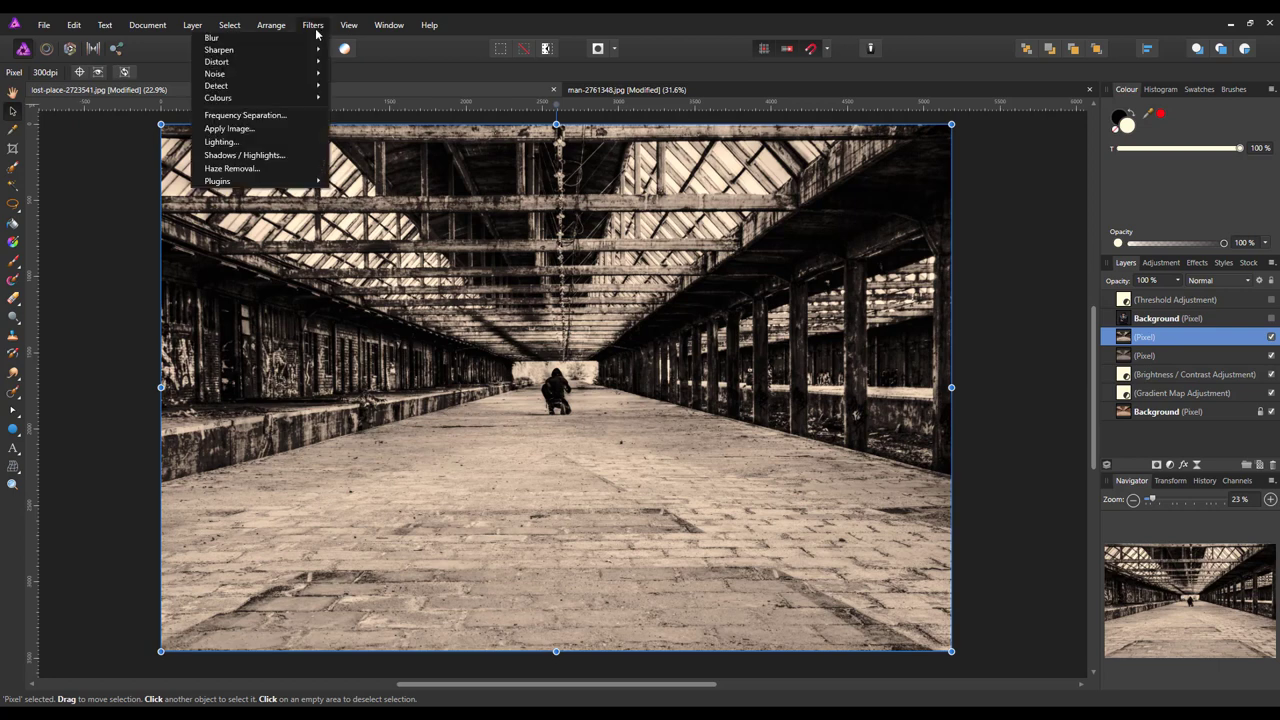
mouse_move(273, 98)
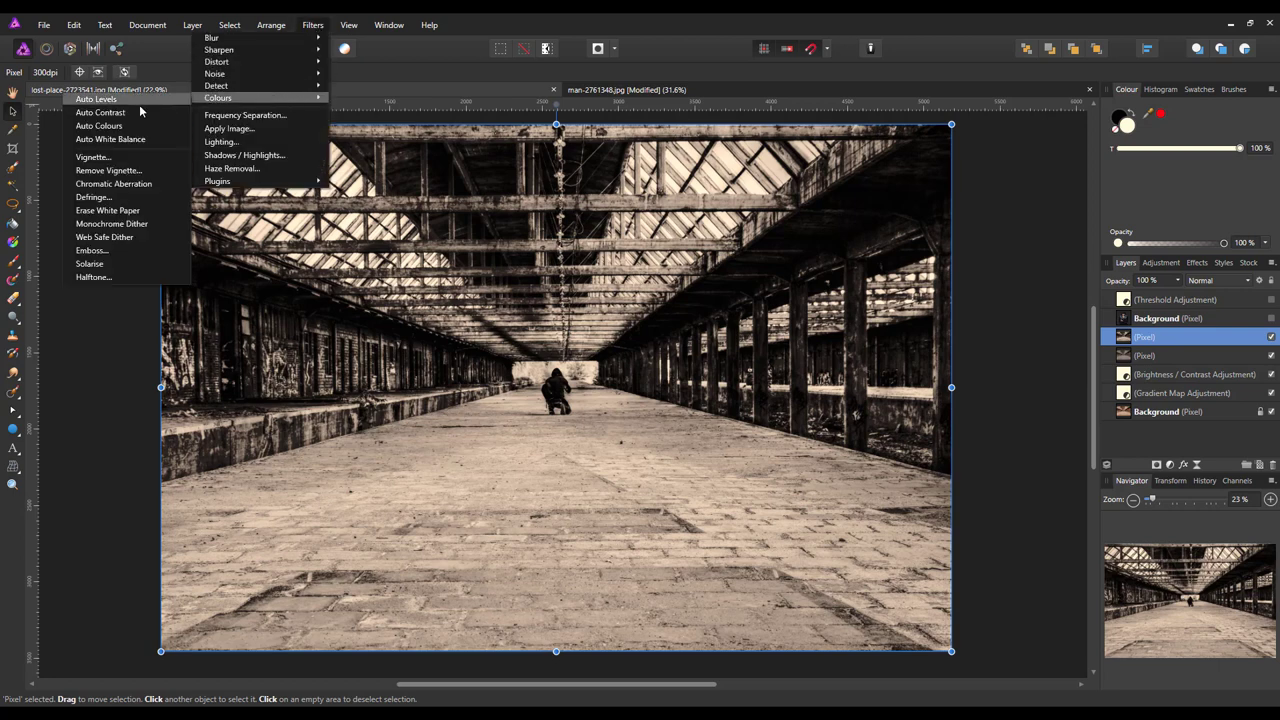
left_click(82, 278)
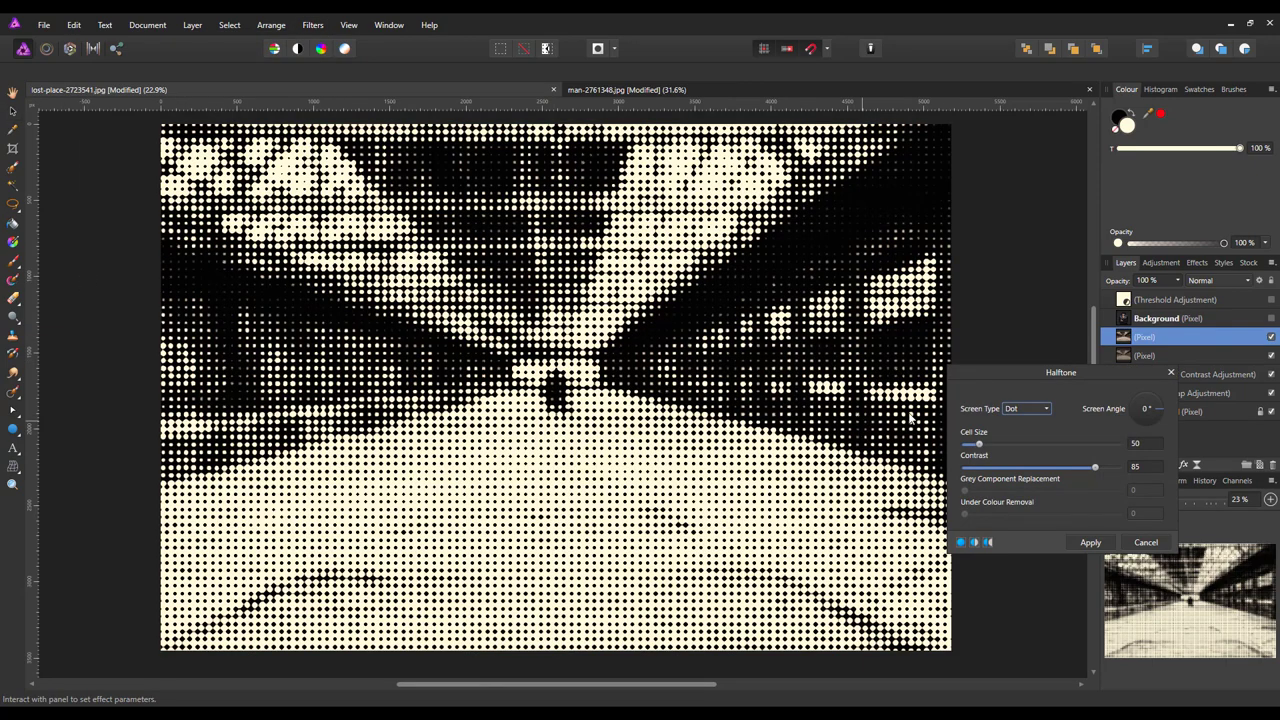
left_click(1046, 410)
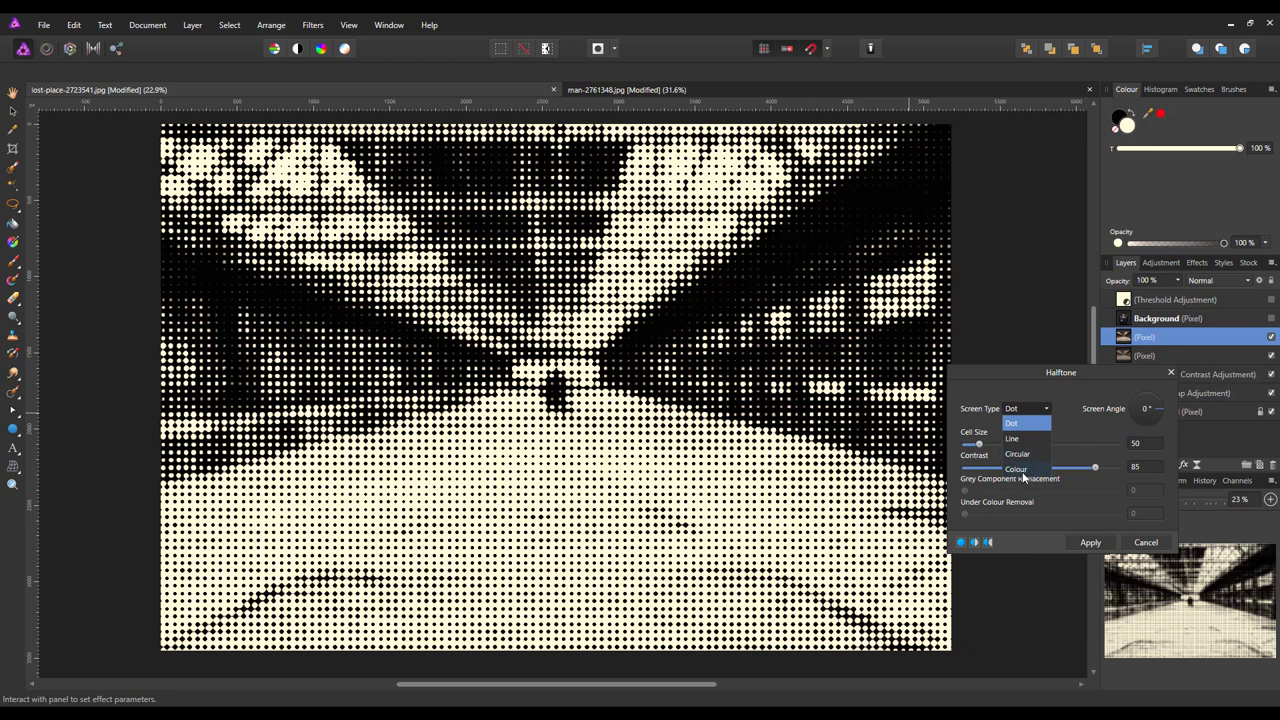
left_click(1067, 421)
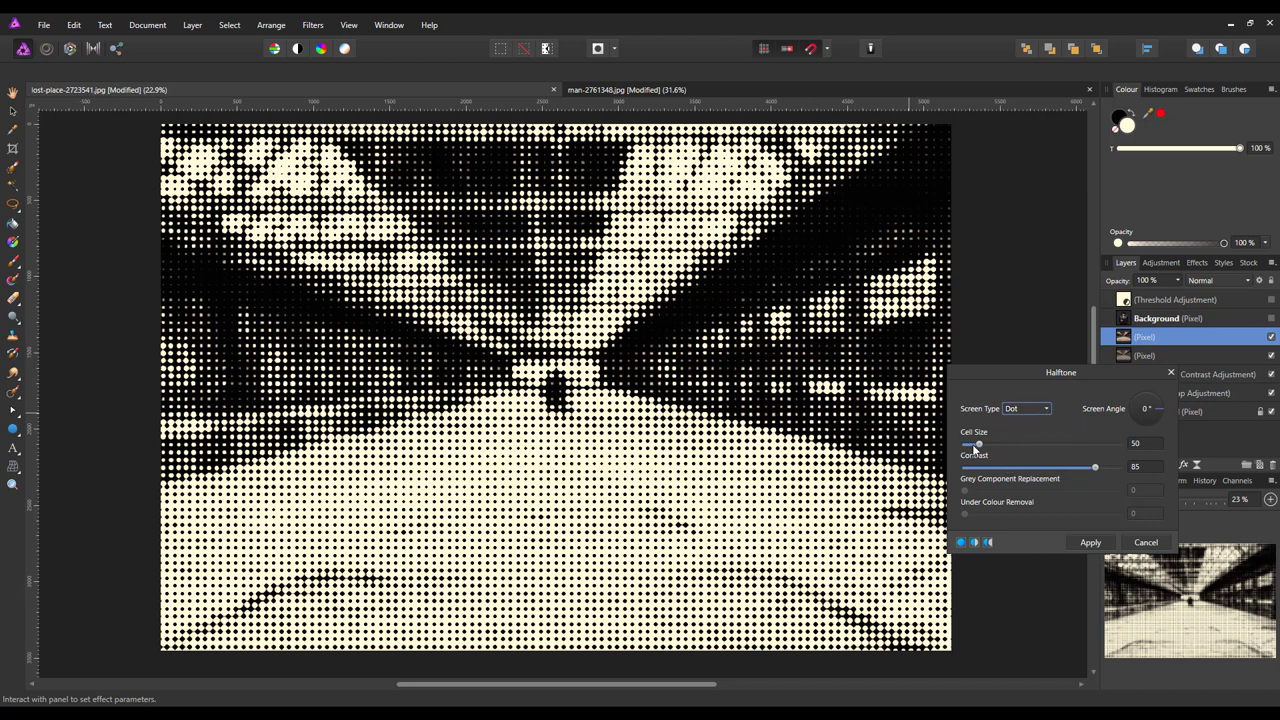
Step: Reduce the halftone's cell size to about 17 and its contrast to about 83
left_click_drag(978, 446, 970, 446)
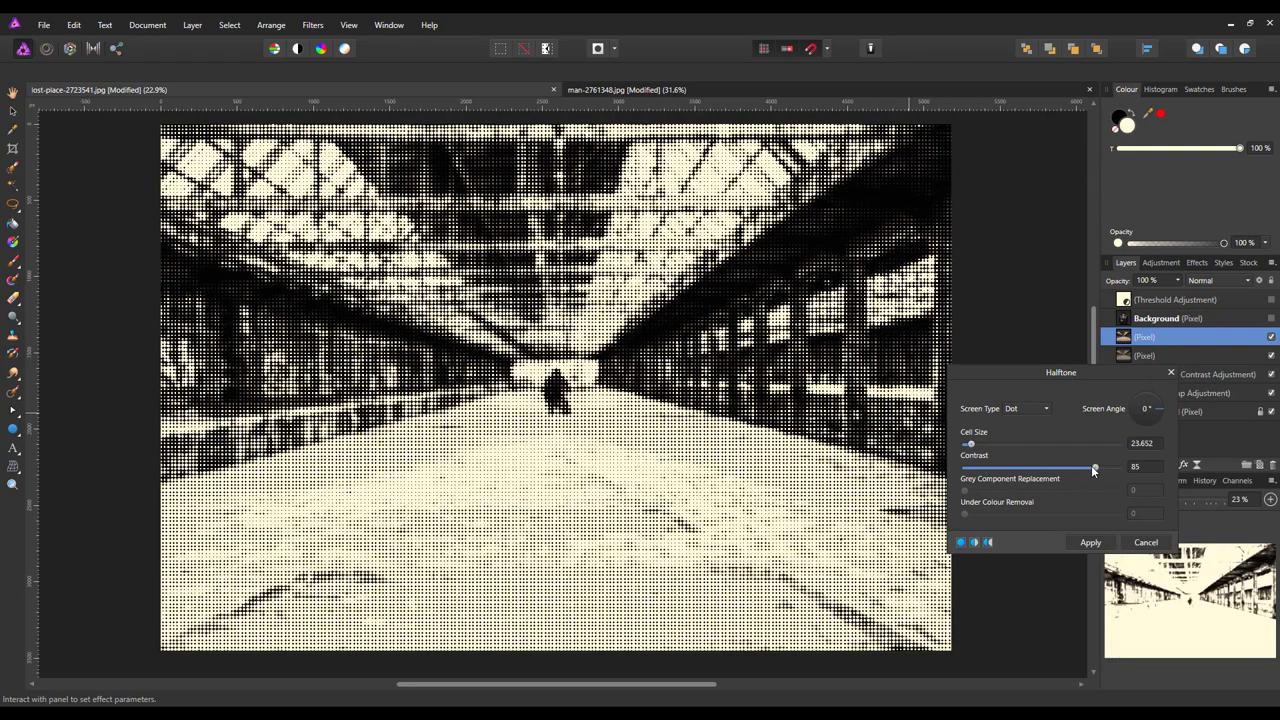
mouse_move(1093, 468)
left_mouse_down()
mouse_move(1067, 470)
mouse_move(1092, 470)
left_mouse_up()
left_click_drag(971, 446, 968, 446)
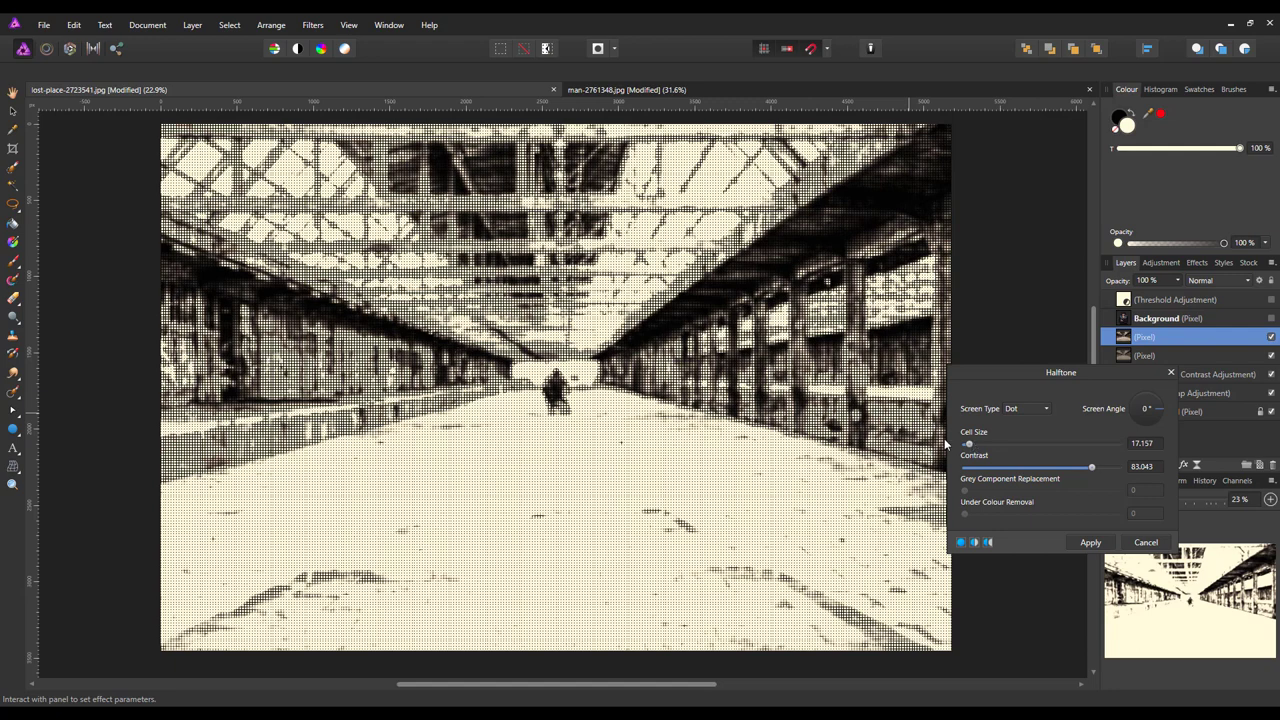
left_click(193, 25)
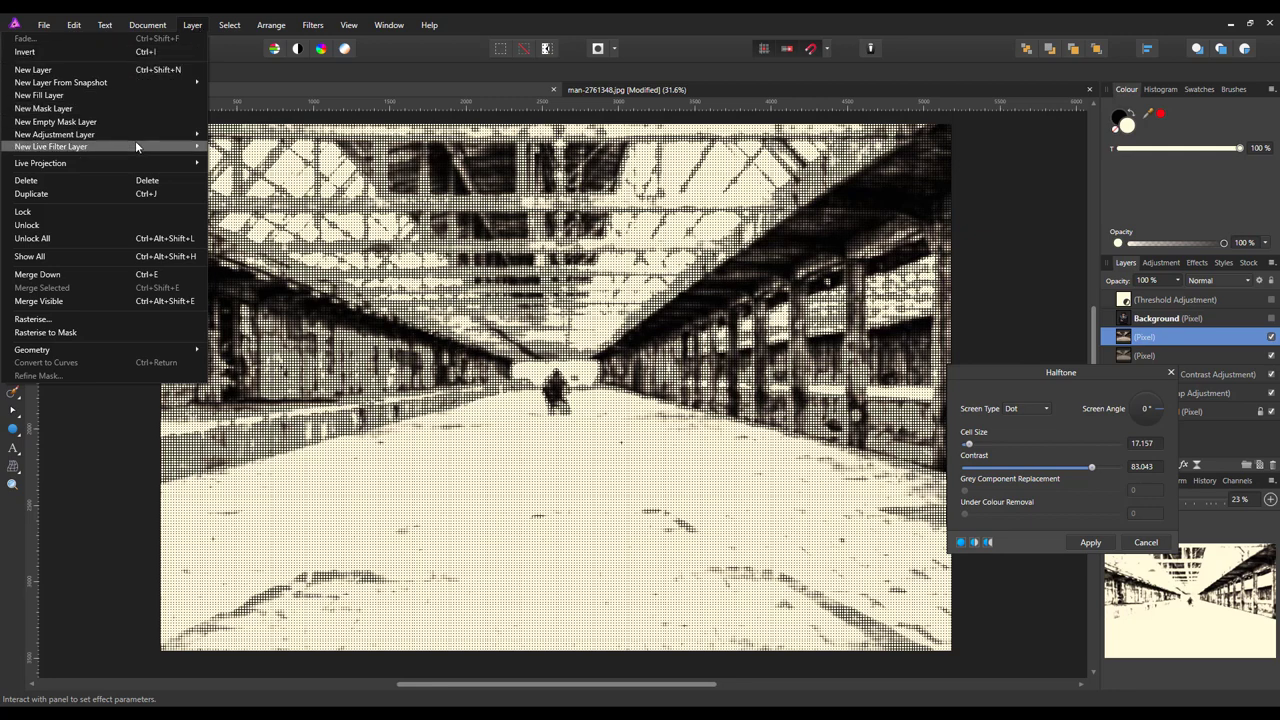
mouse_move(136, 146)
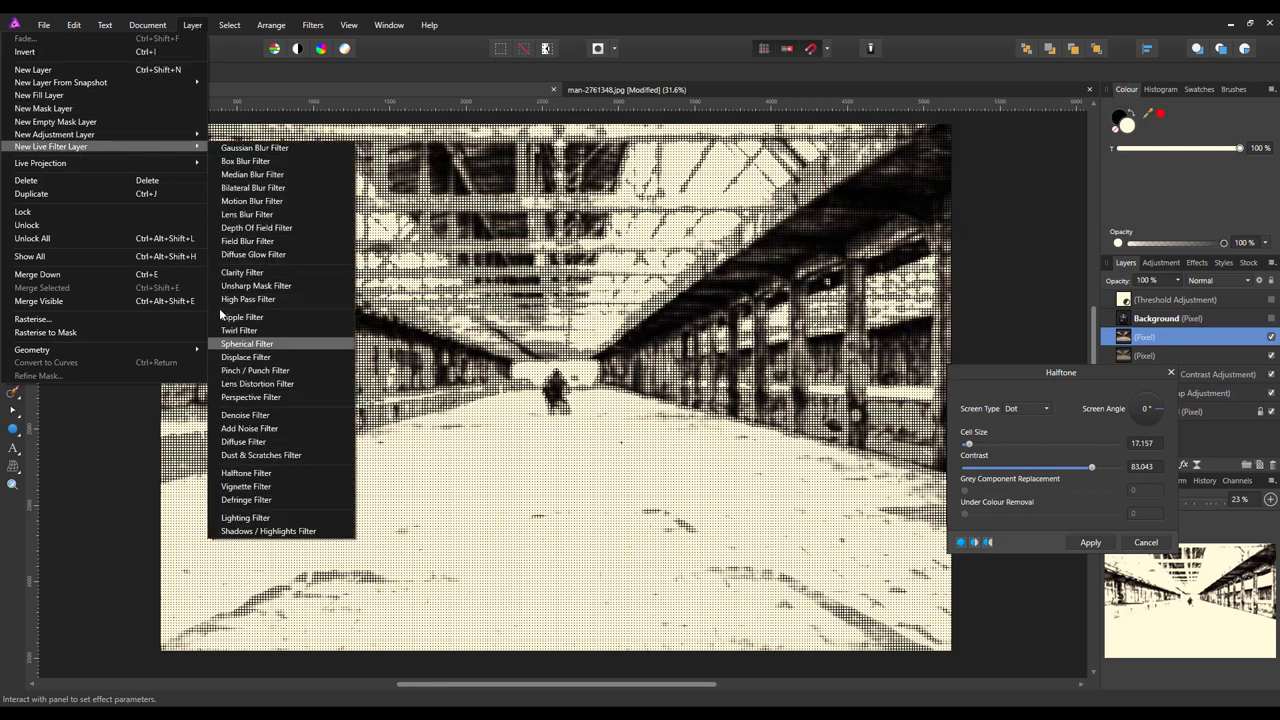
left_click(281, 89)
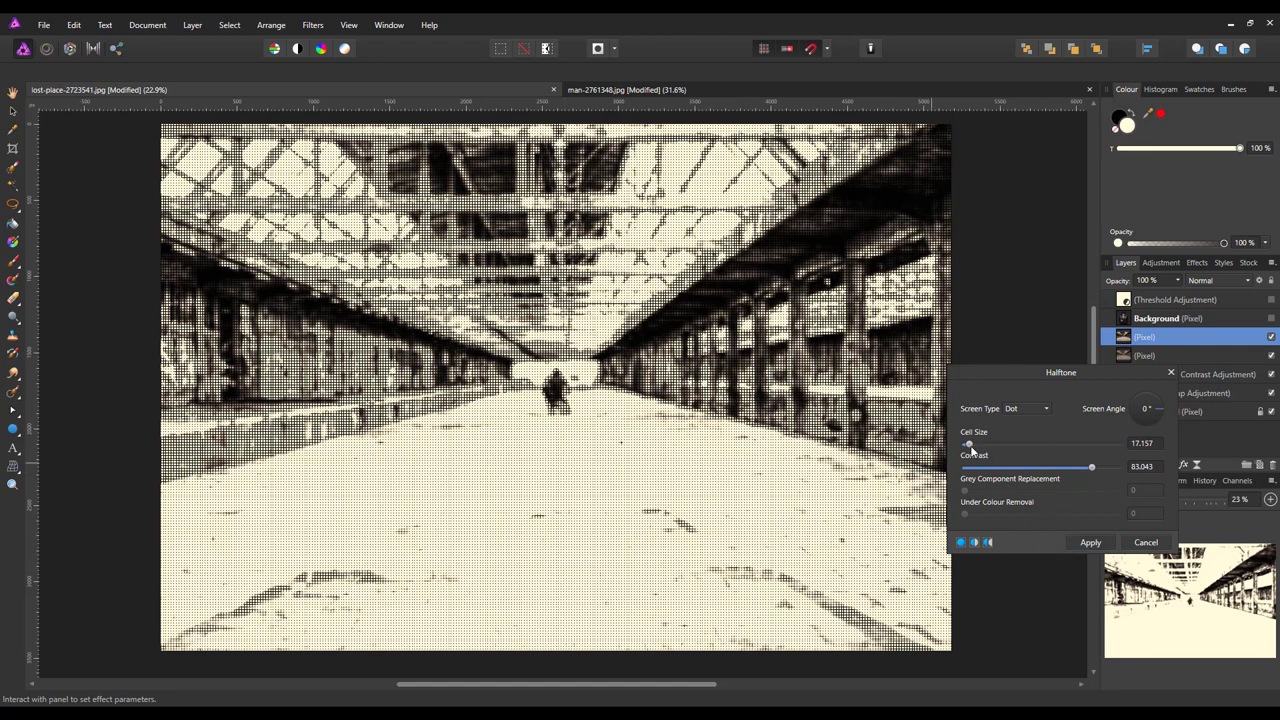
Step: Set the halftone's cell size to 10 and apply the filter
left_click_drag(969, 446, 971, 452)
left_click(1136, 446)
type("10")
key("Return")
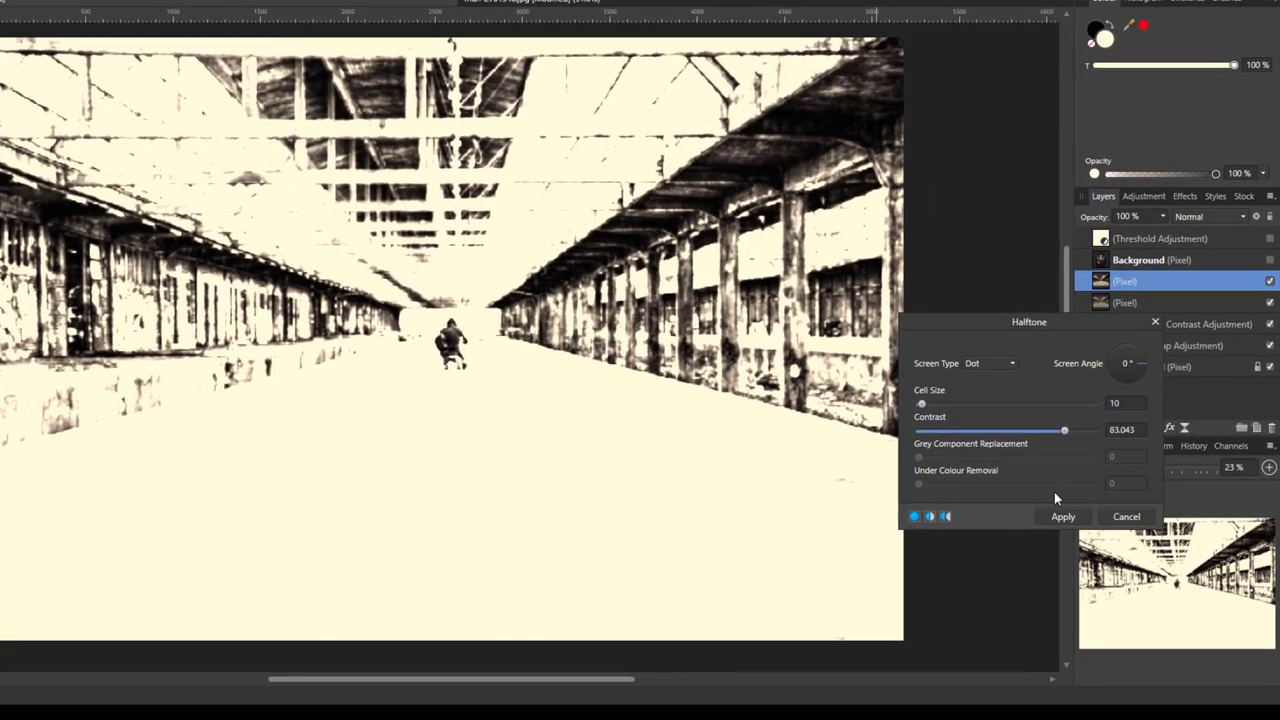
left_click(1061, 516)
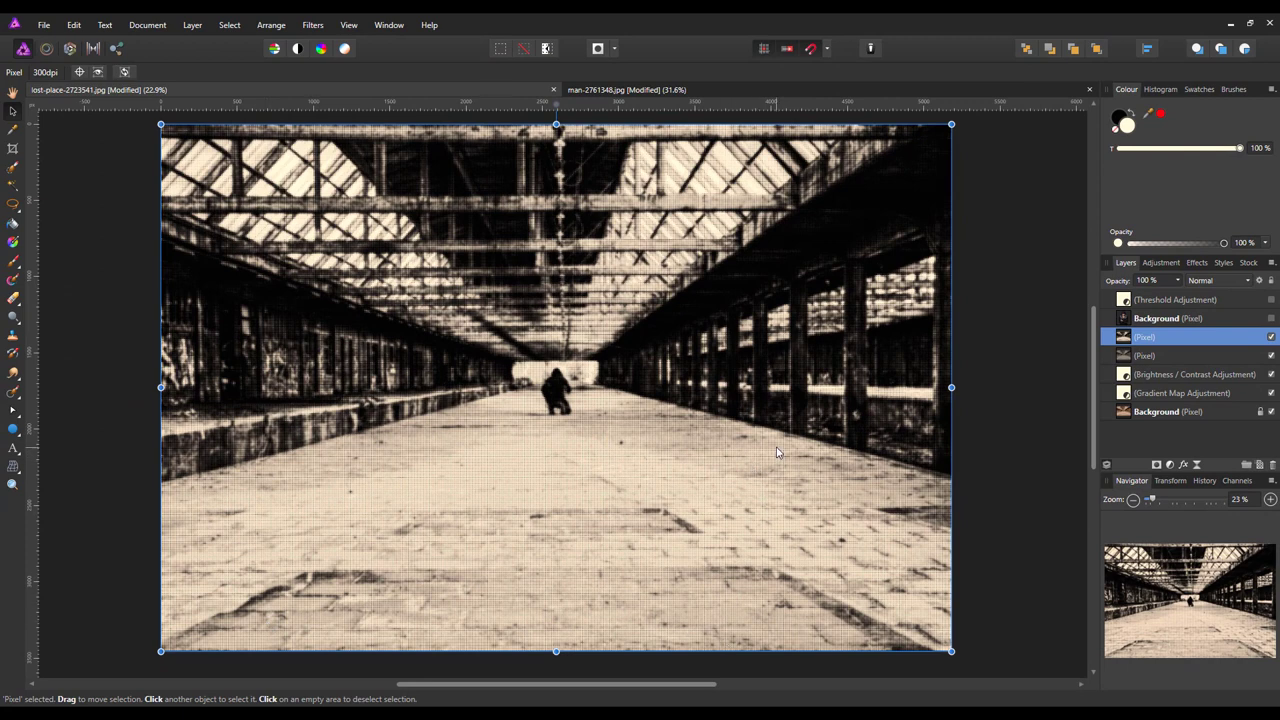
Step: Hide the halftoned layer and merge the remaining visible layers into another new pixel layer
left_click(1271, 337)
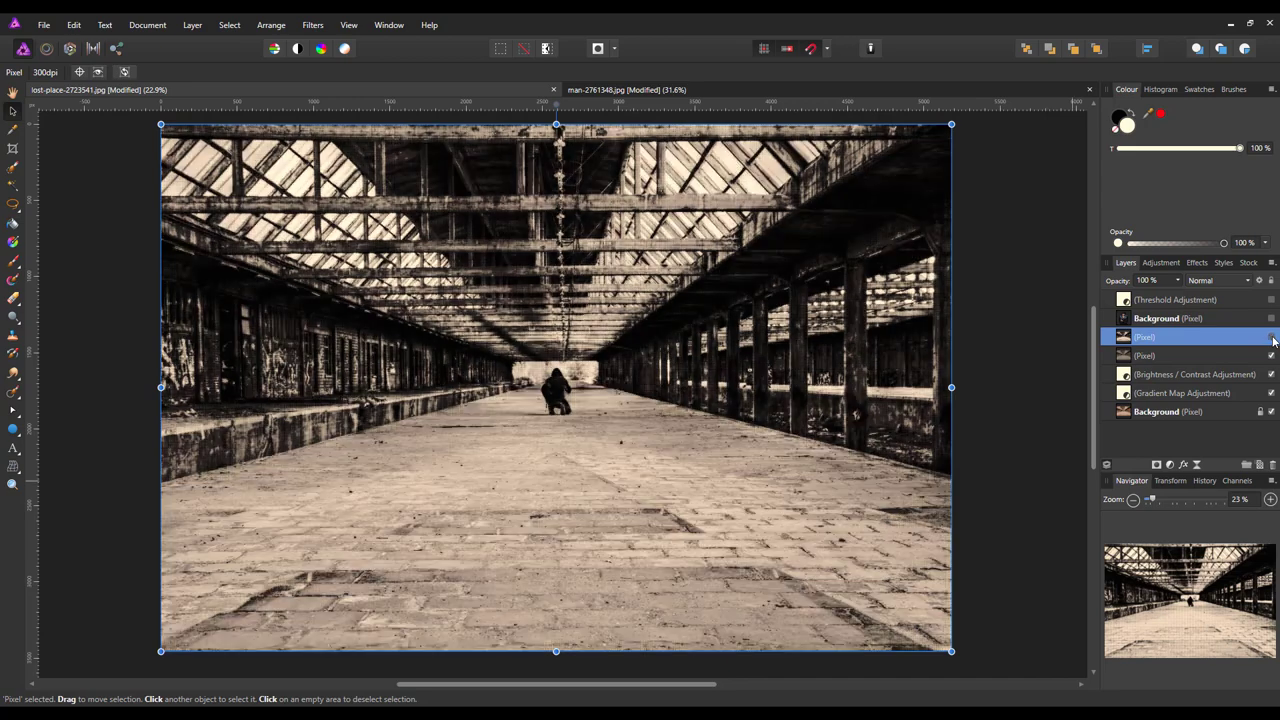
left_click(1188, 358)
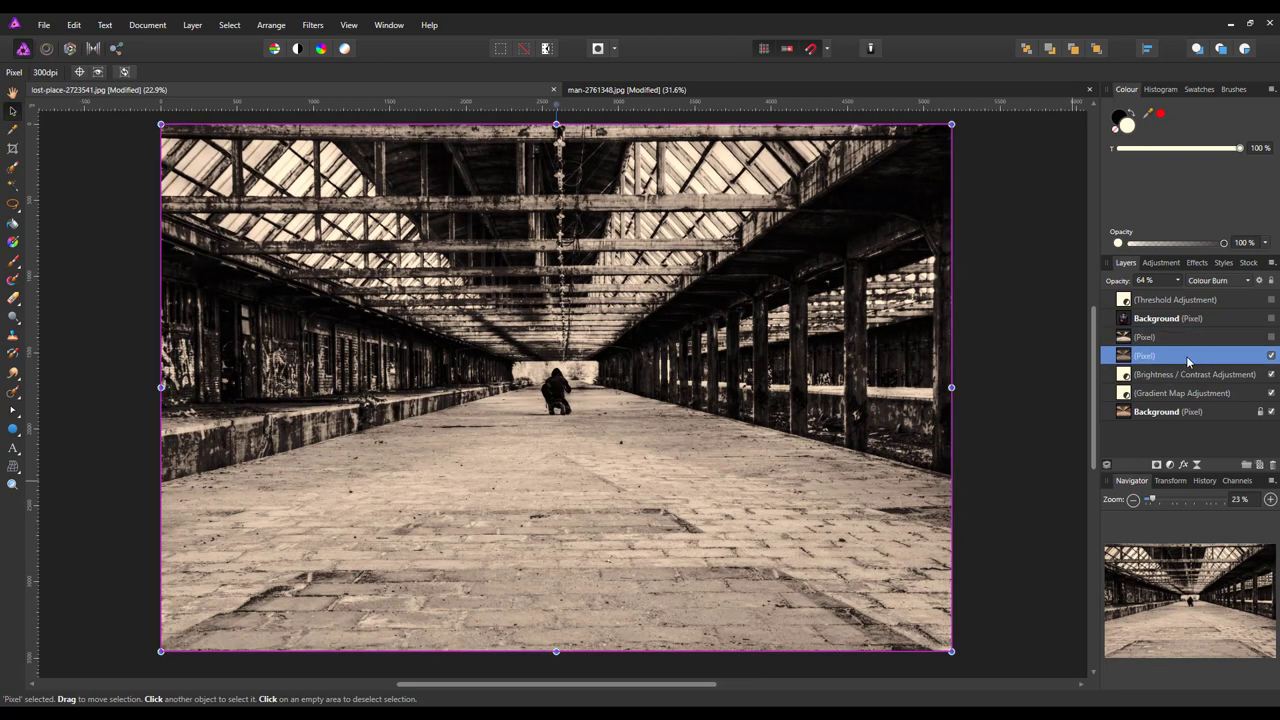
right_click(1175, 360)
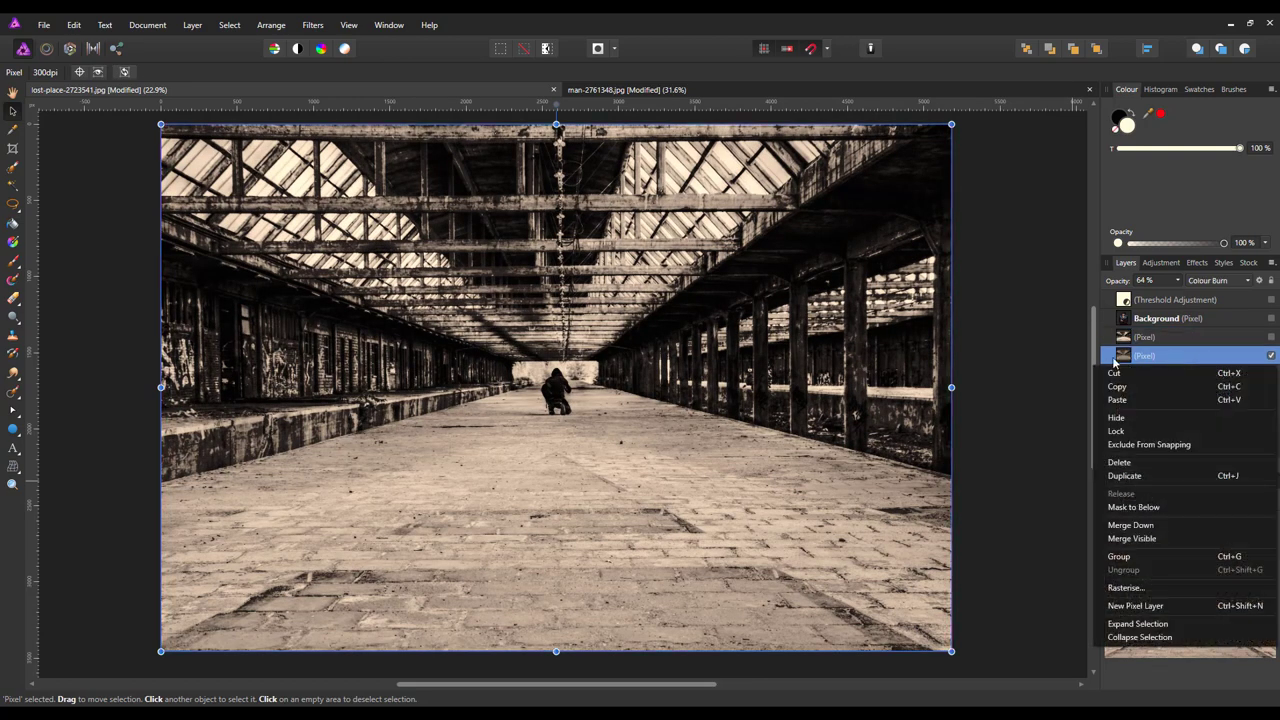
left_click(1130, 540)
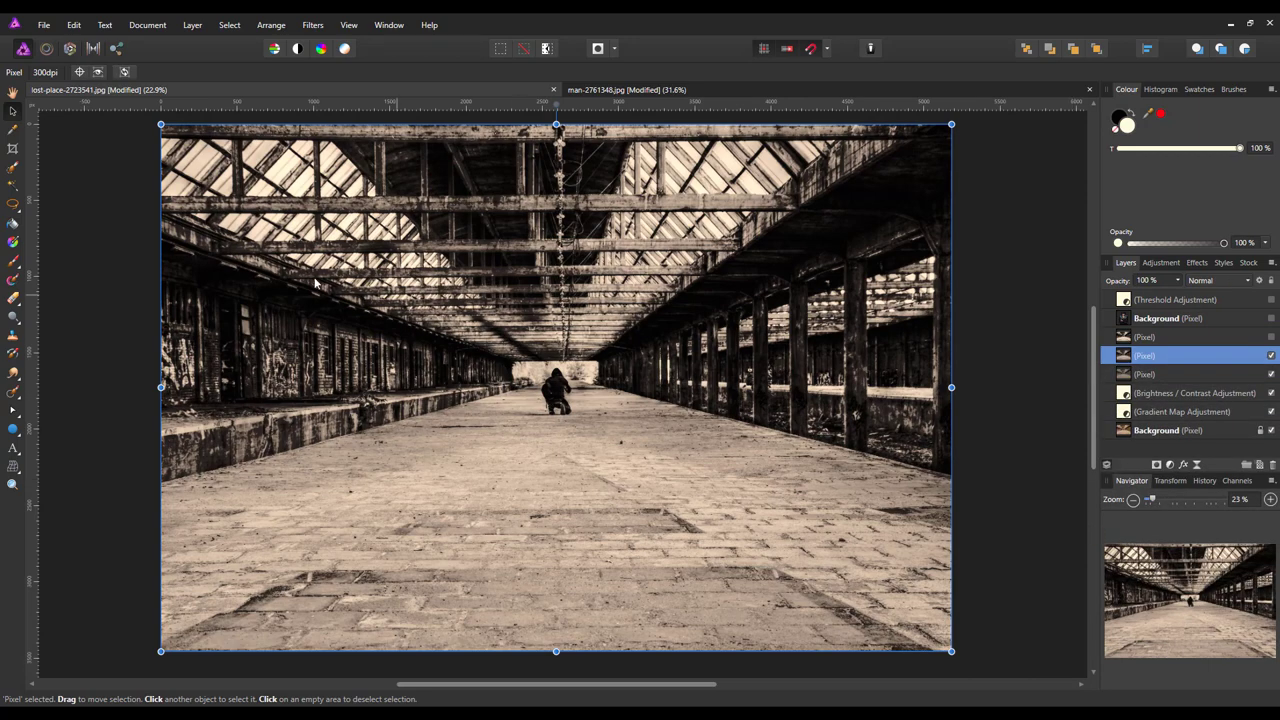
Step: Add a live Halftone filter with cell size 10 and contrast about 72, and merge it into the new pixel layer
left_click(192, 26)
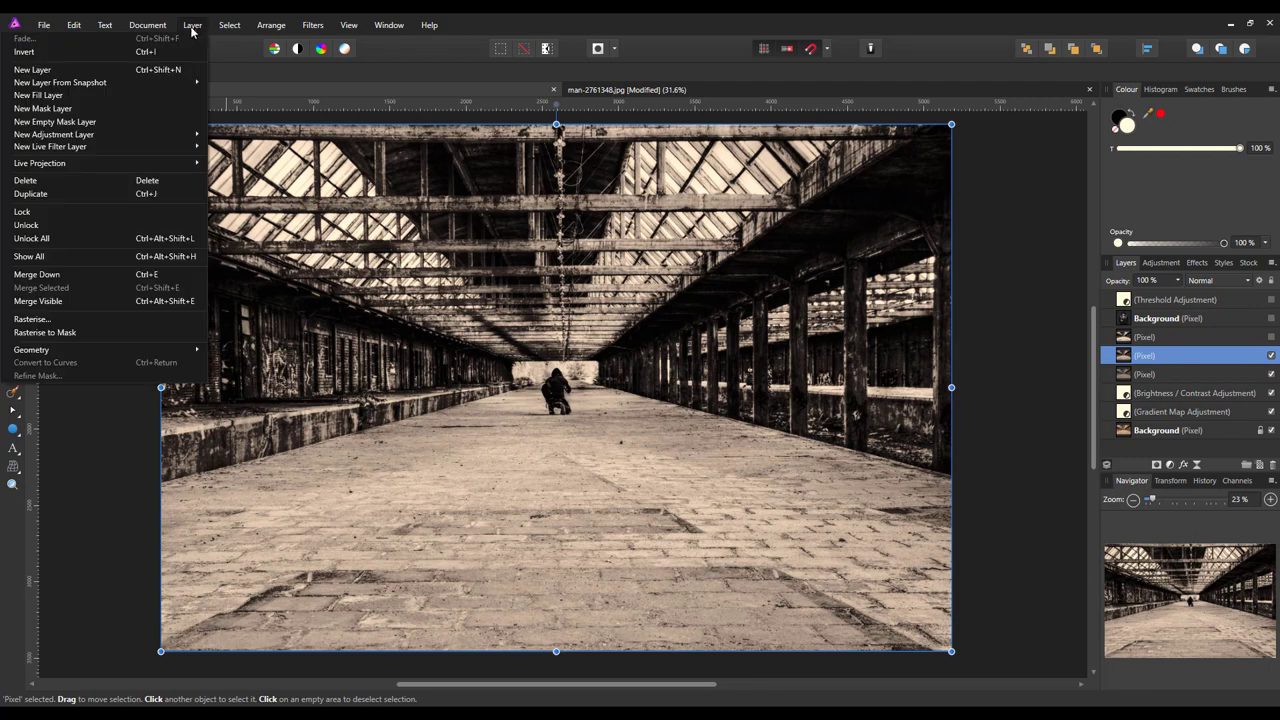
mouse_move(170, 150)
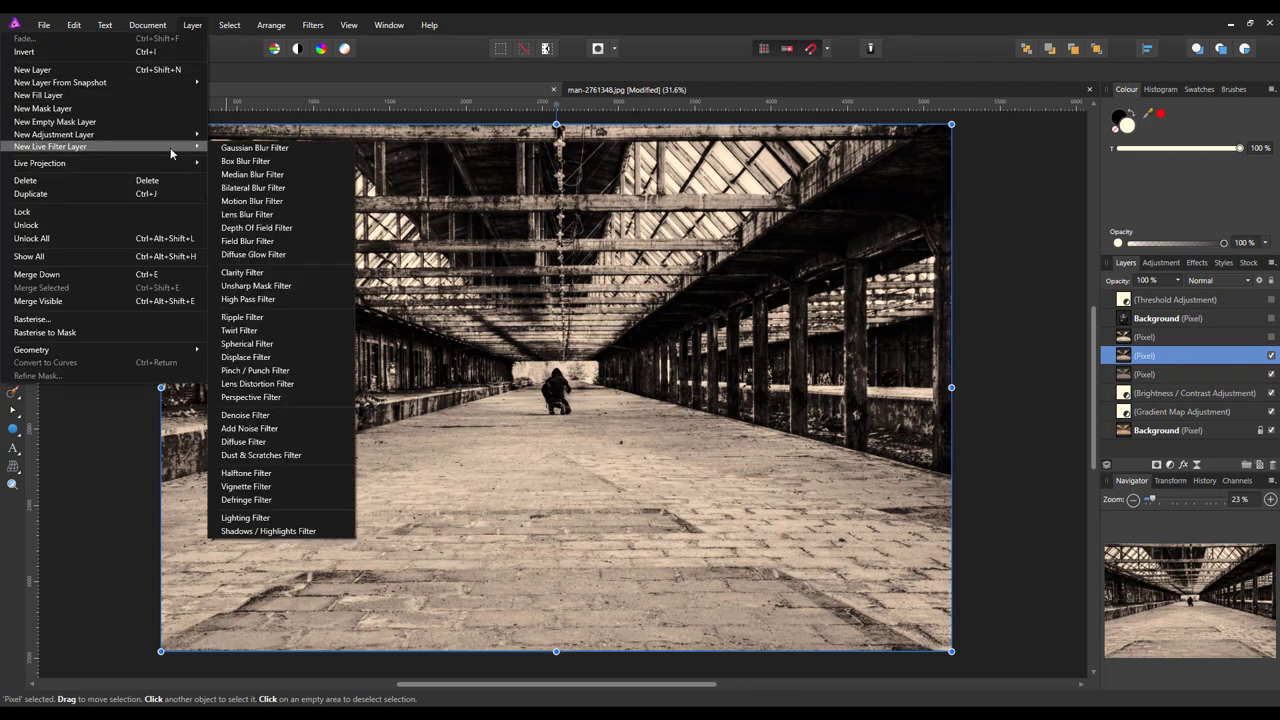
left_click(247, 474)
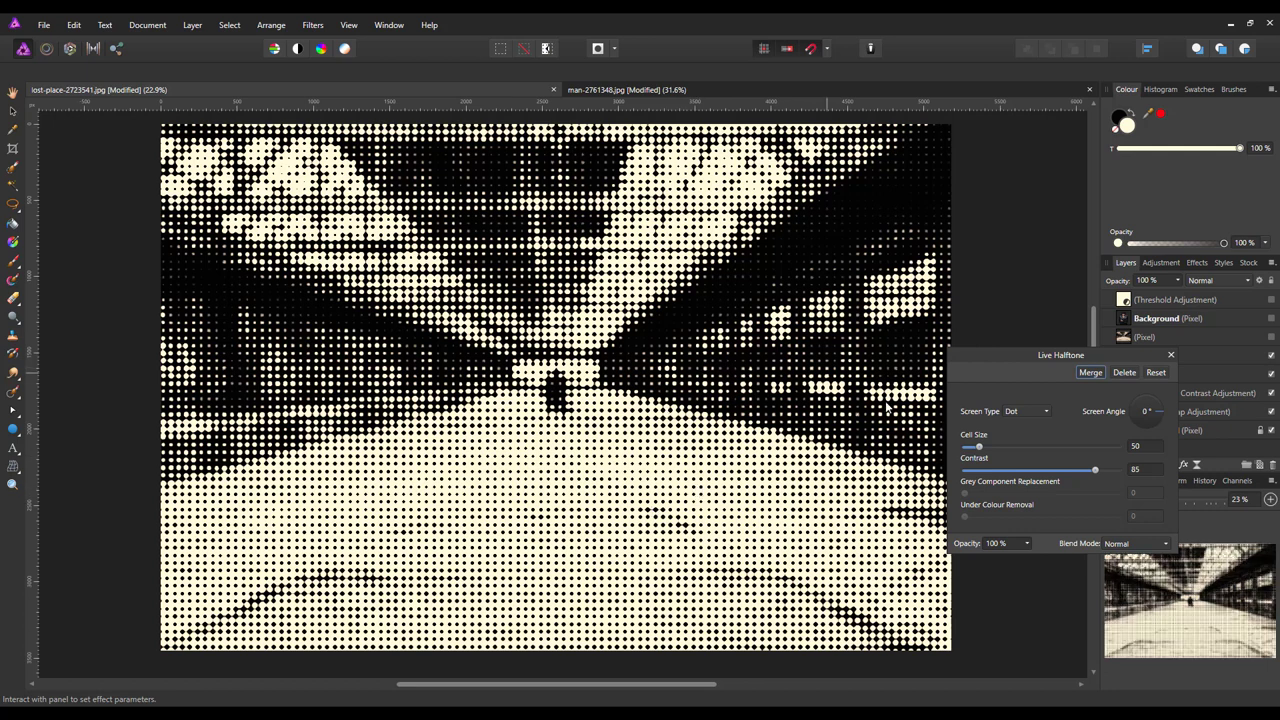
left_click(1139, 447)
type("10")
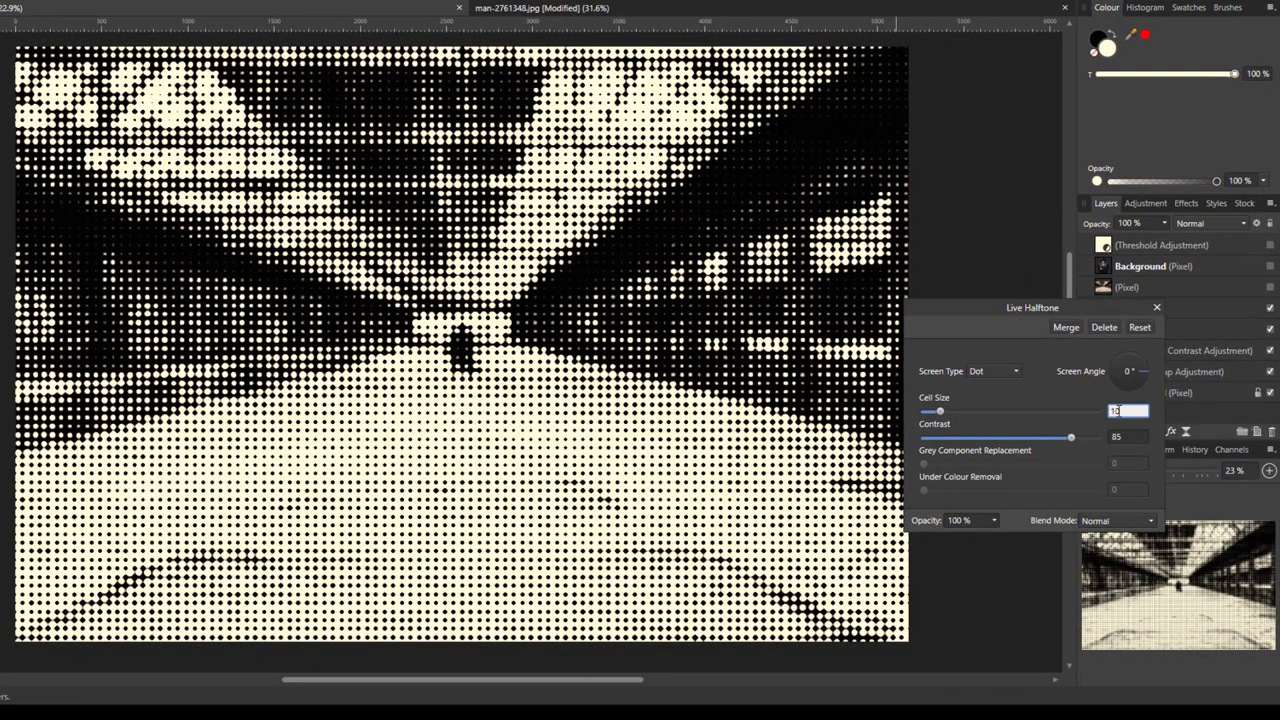
key("Return")
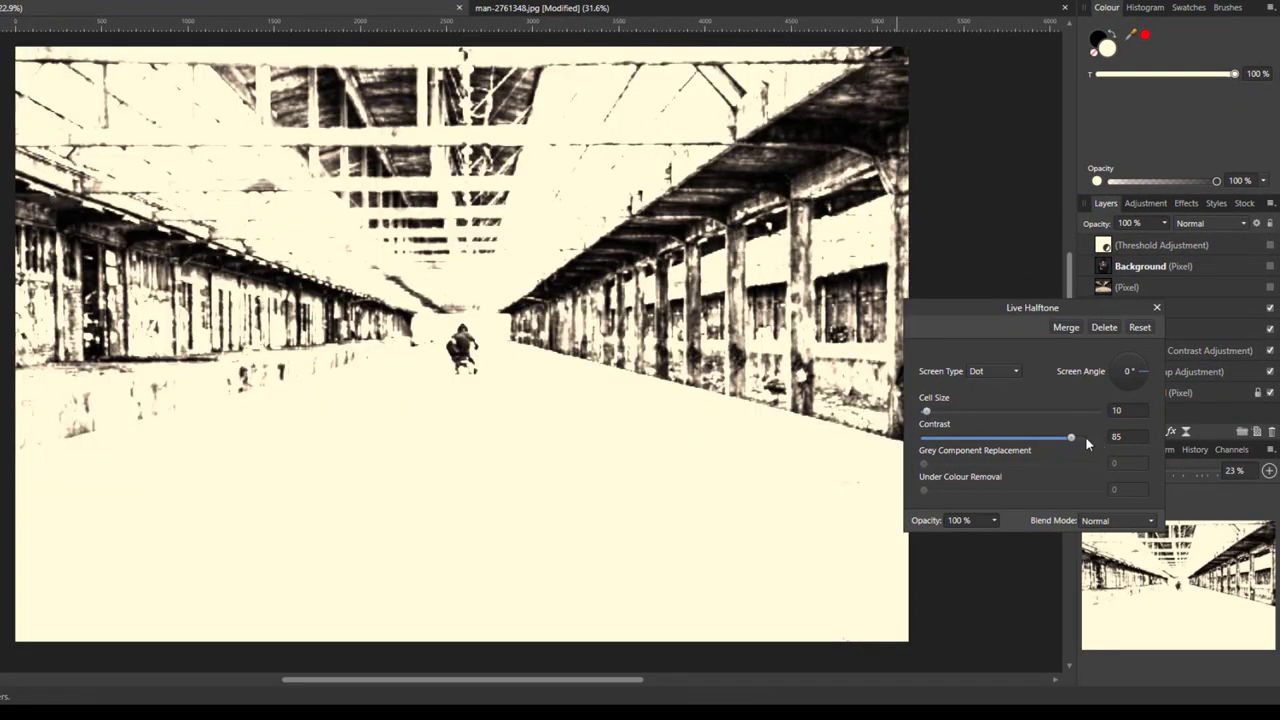
mouse_move(1074, 442)
left_mouse_down()
mouse_move(1086, 440)
mouse_move(1049, 442)
left_mouse_up()
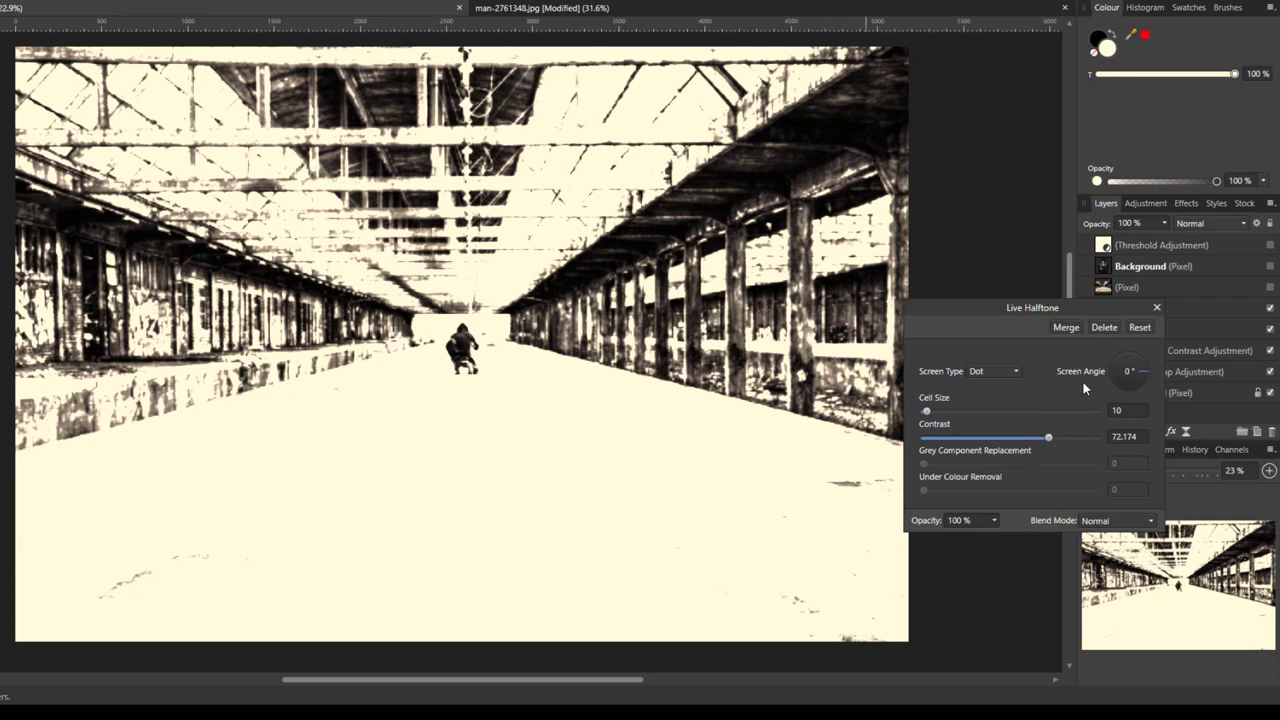
left_click(1066, 328)
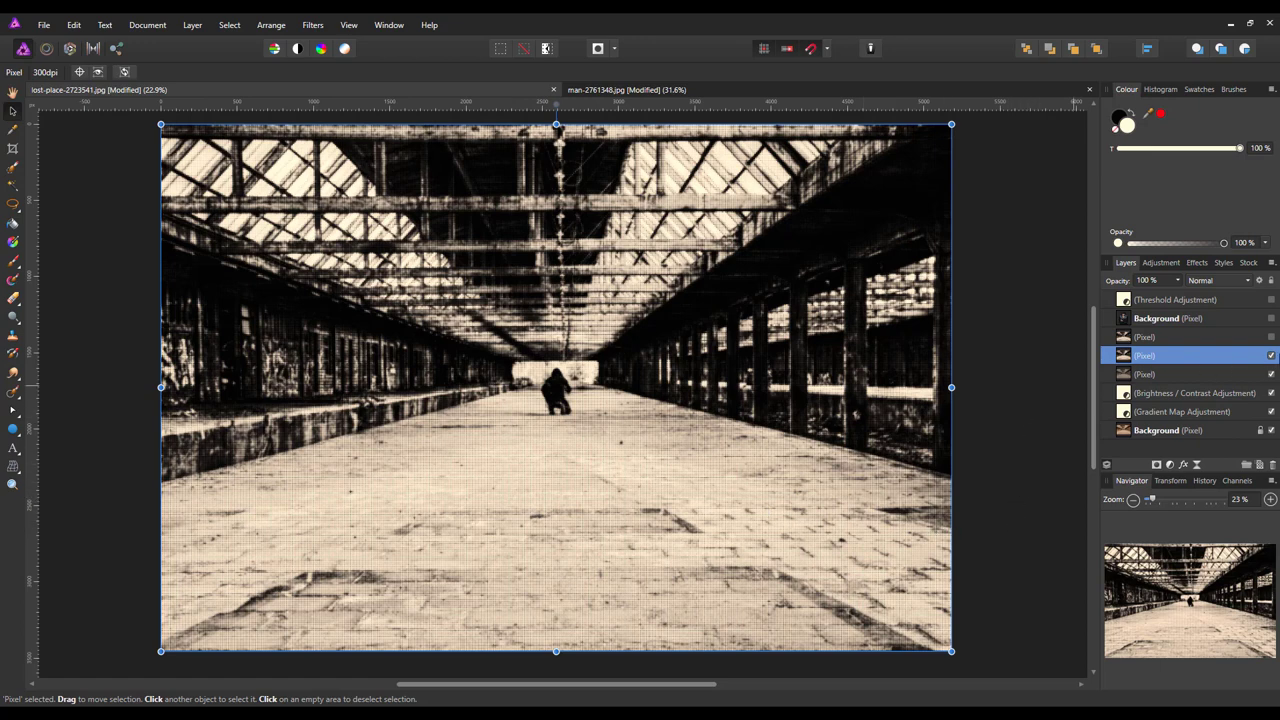
Step: Show the first halftoned layer again and delete the hidden pixel layer made with the live halftone
left_click(1271, 337)
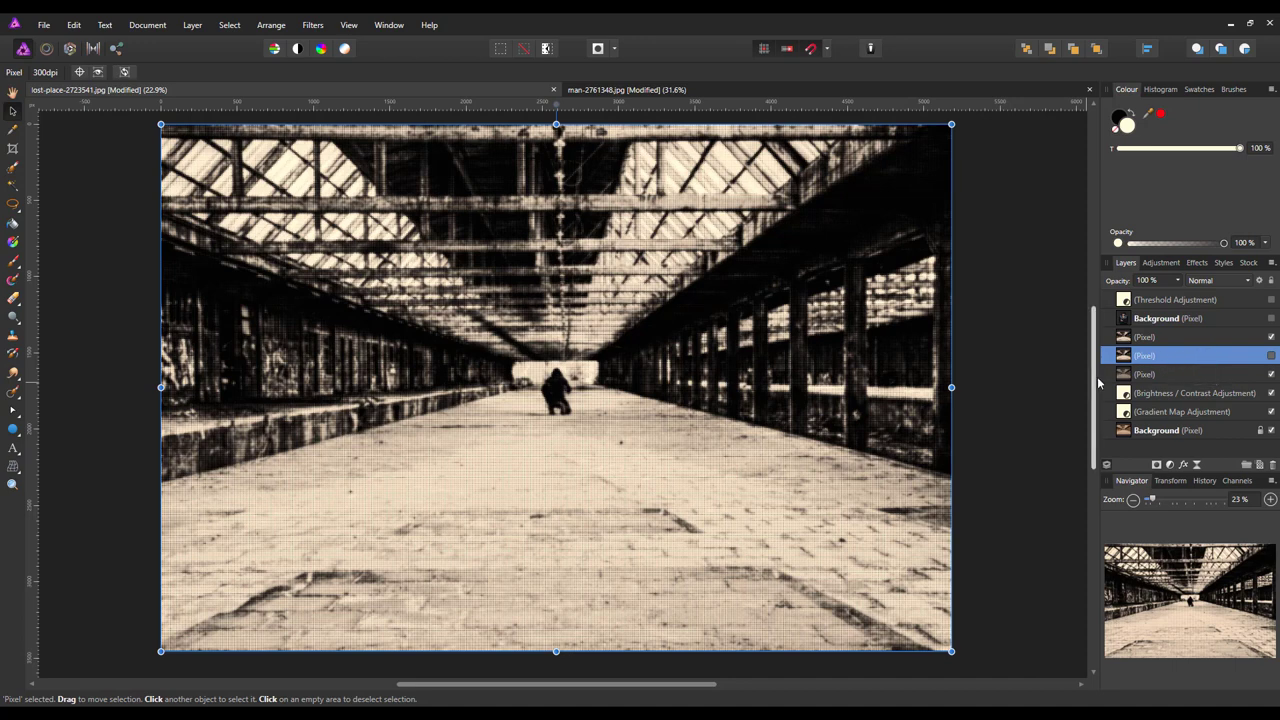
right_click(1205, 360)
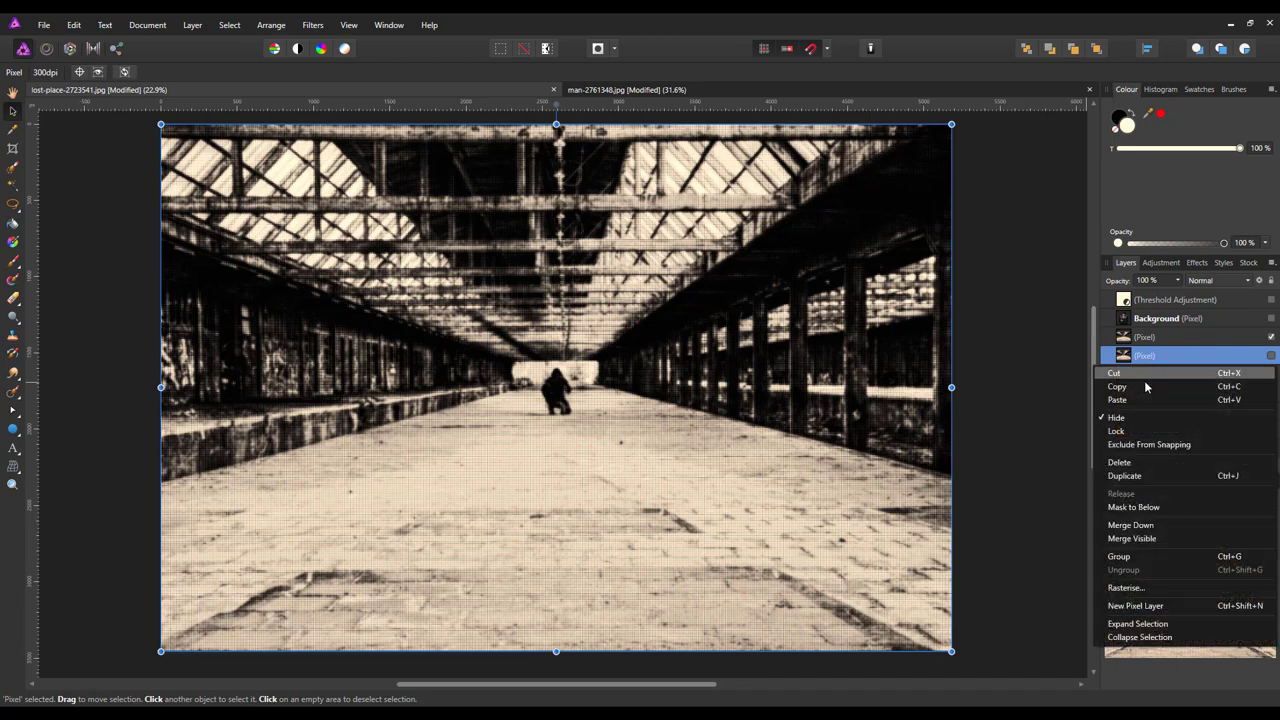
left_click(1122, 467)
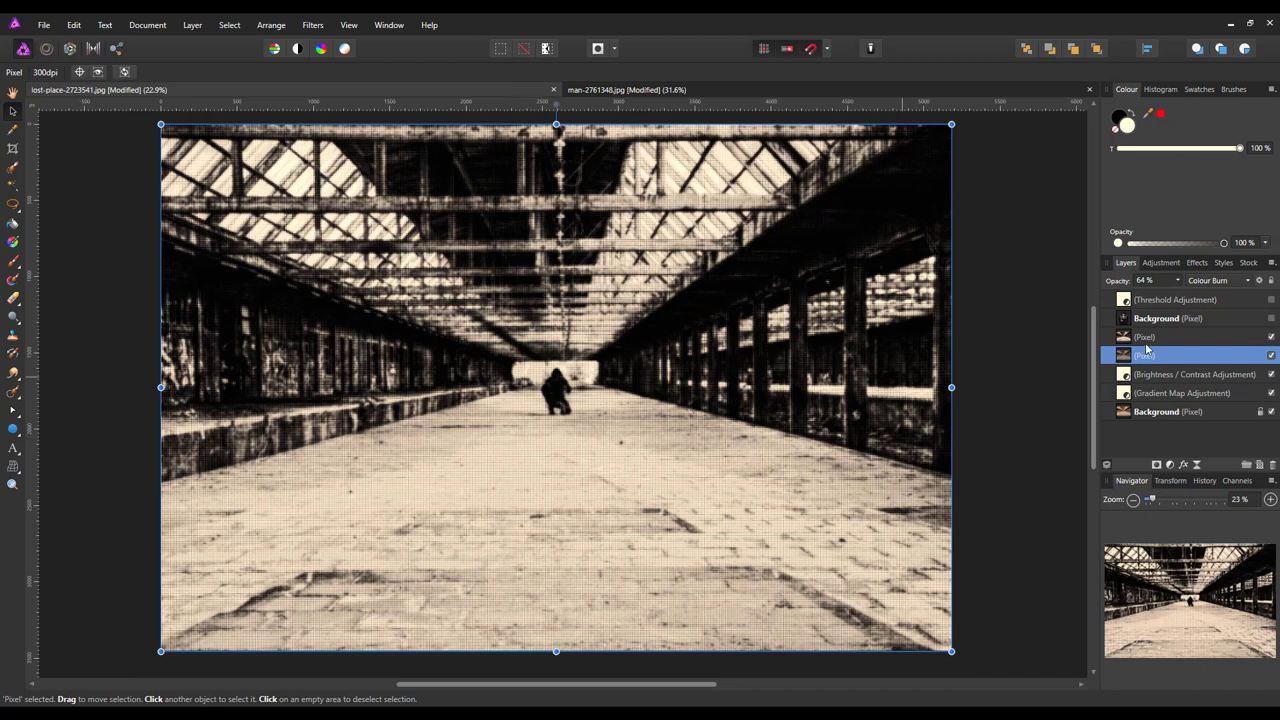
Step: Show the hooded man and the threshold adjustment again, and merge the threshold into the man's layer
left_click(1172, 342)
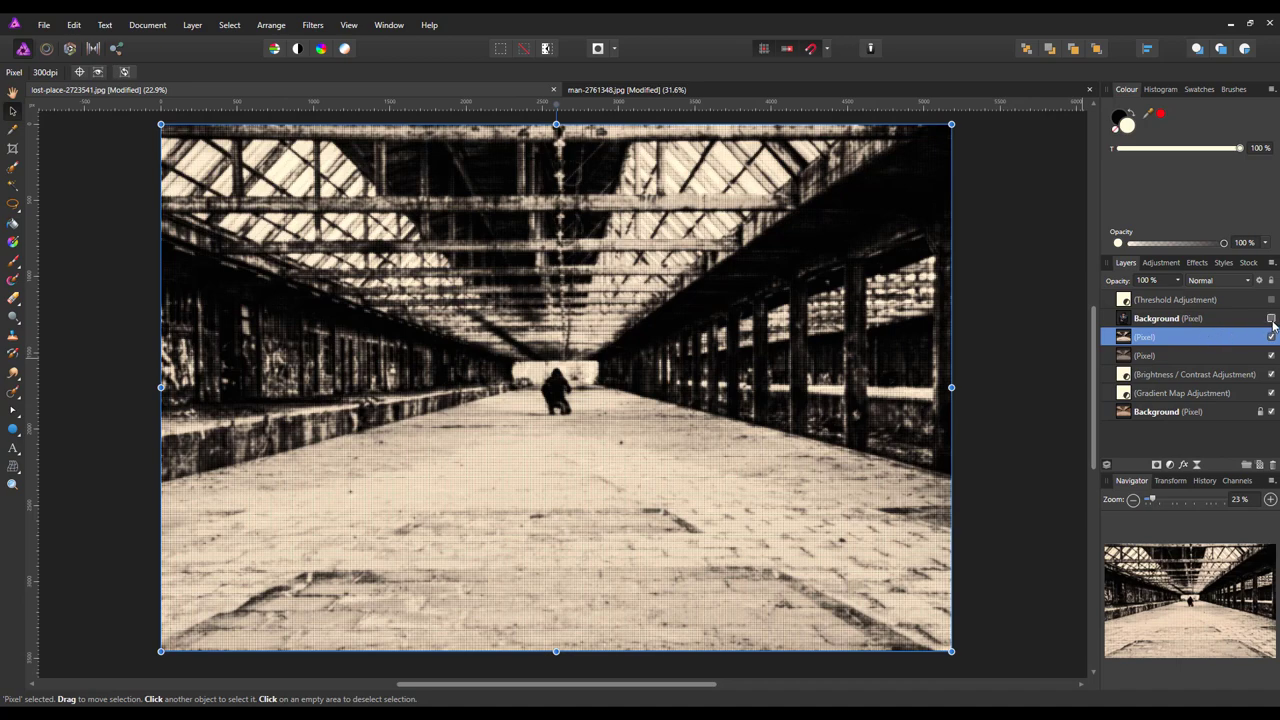
left_click(1271, 319)
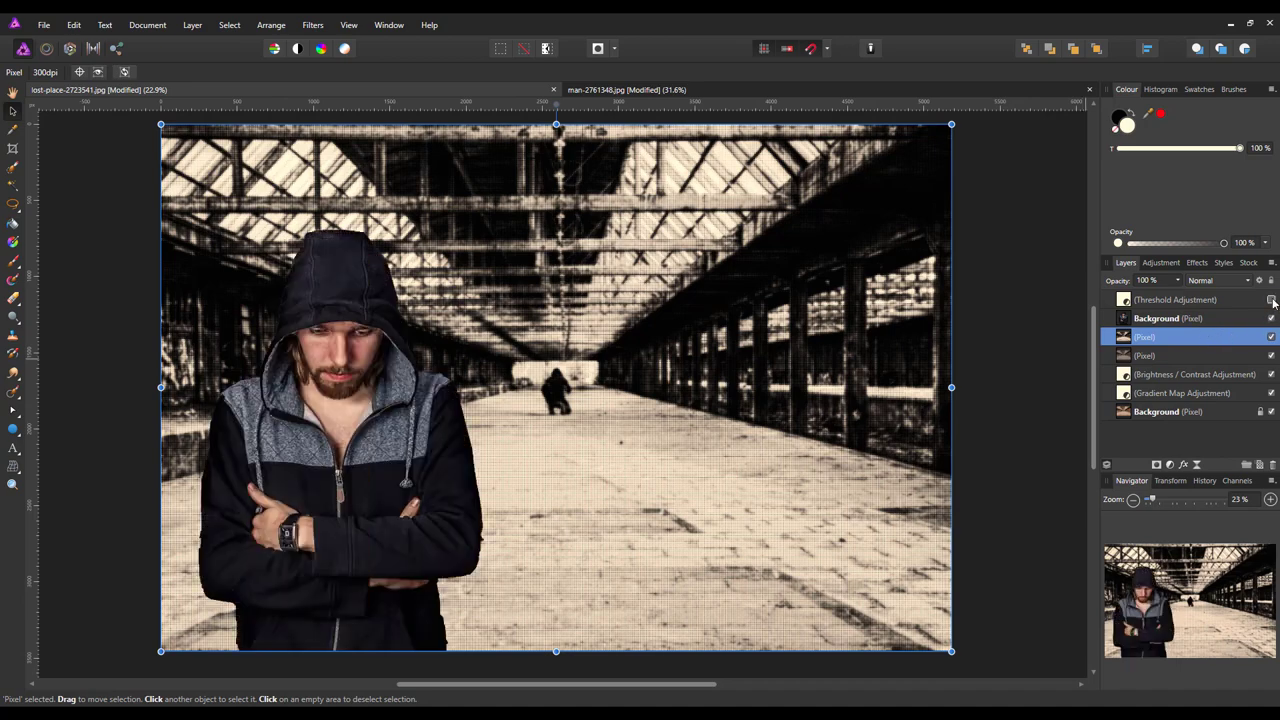
left_click(1271, 300)
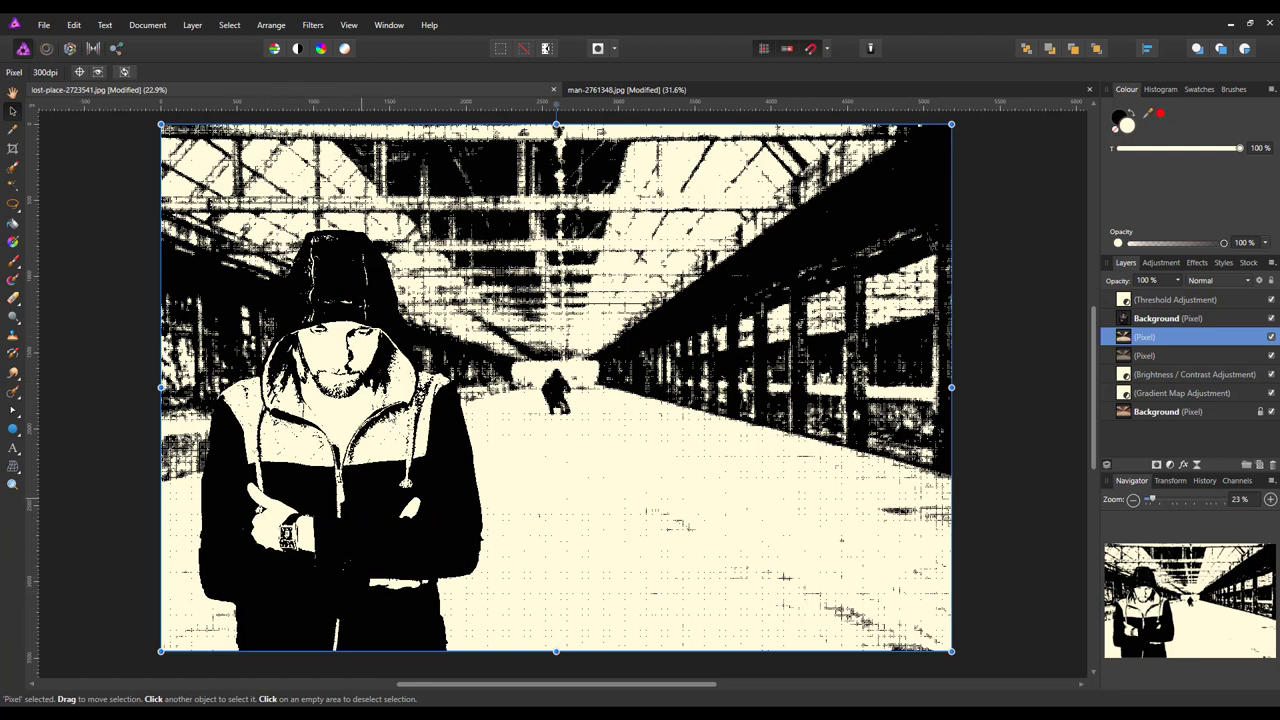
left_click(1169, 302)
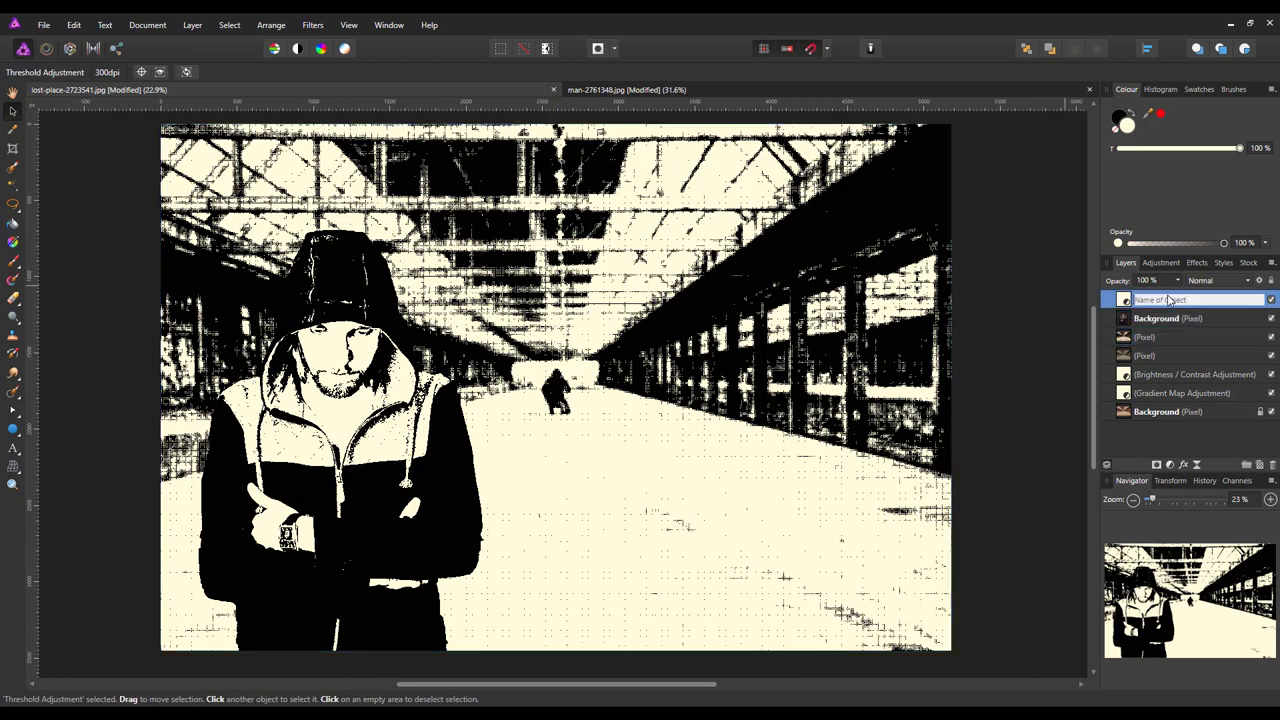
double_click(1124, 300)
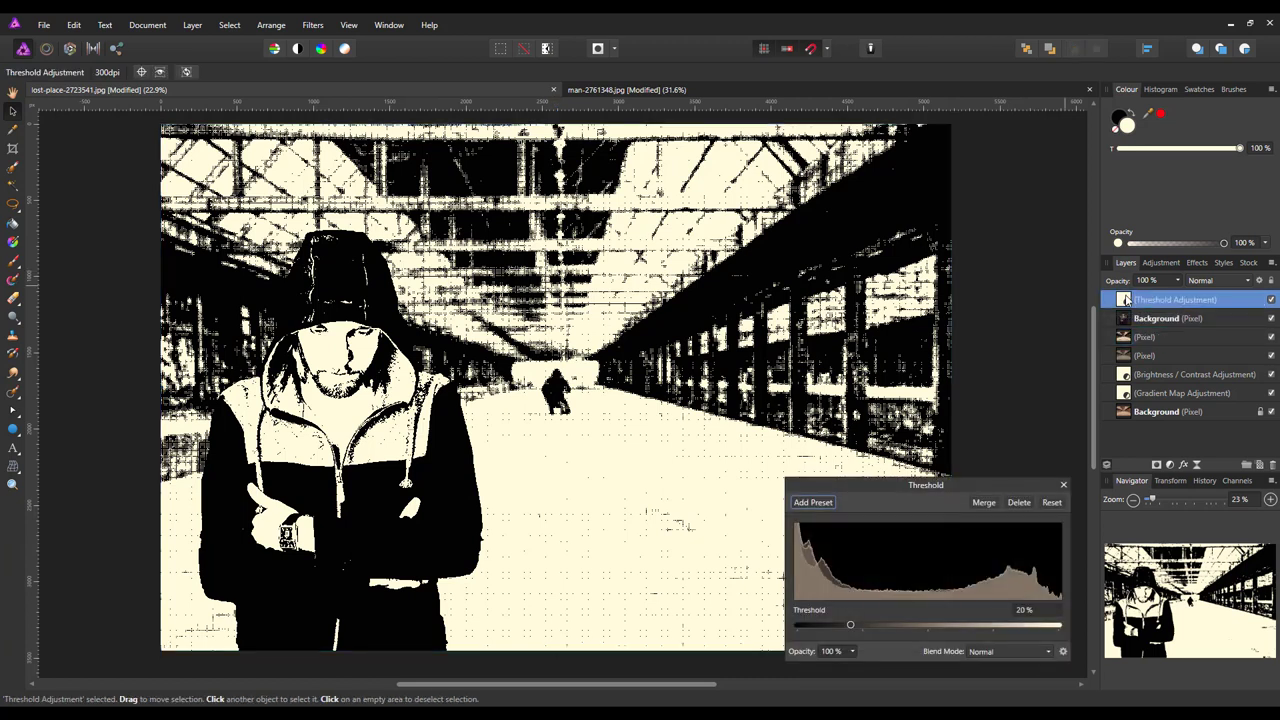
left_click(984, 502)
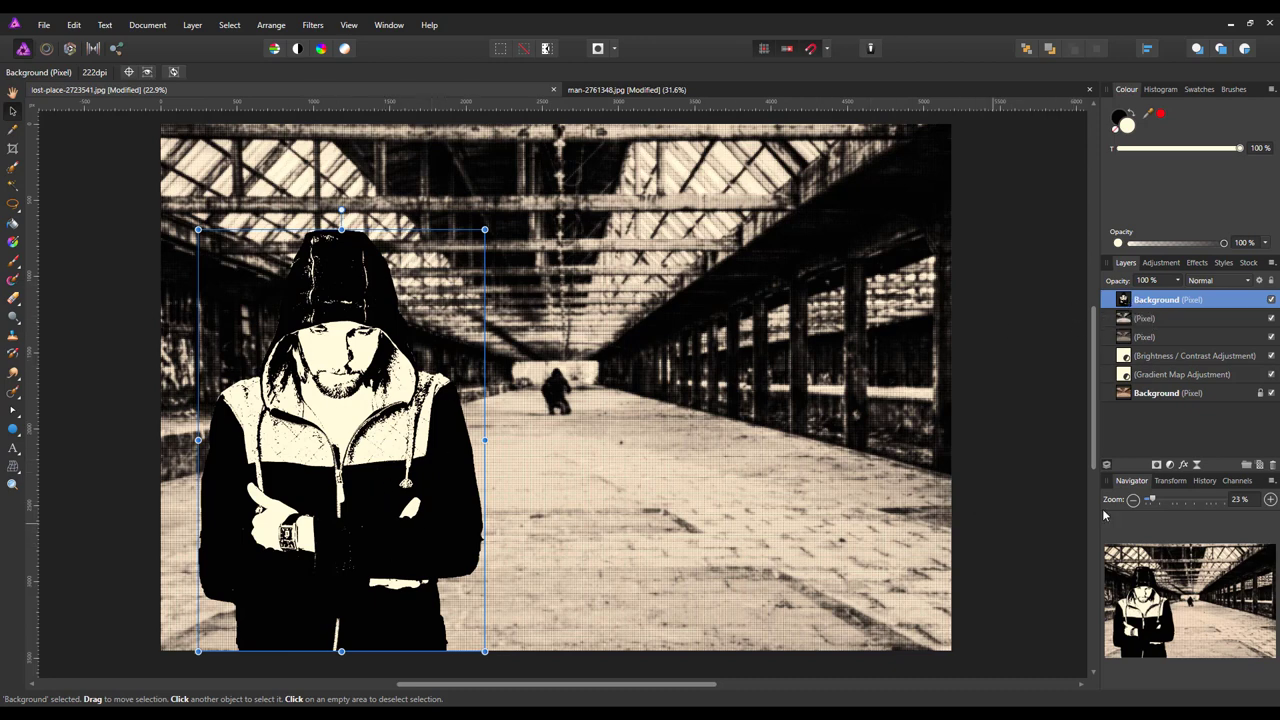
Step: Add a red outside Outline effect with a 15 px radius to the hooded man's layer, and deselect the layer
left_click(1186, 466)
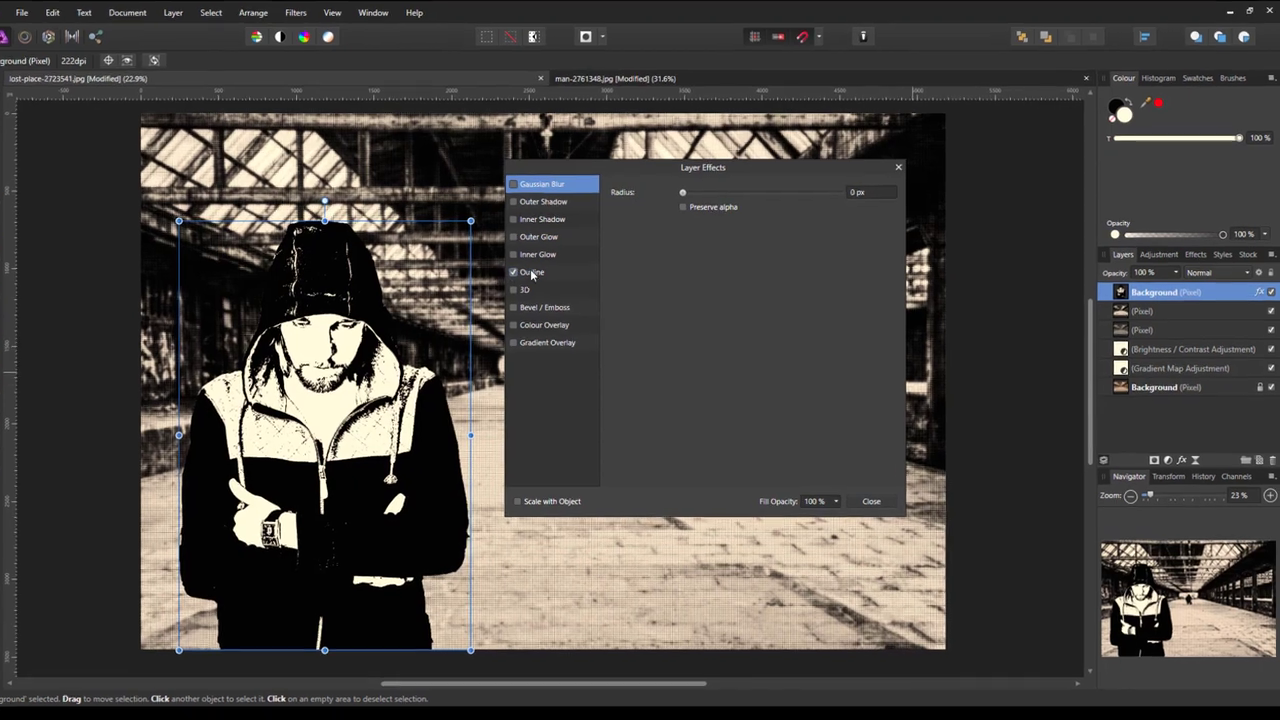
left_click(543, 281)
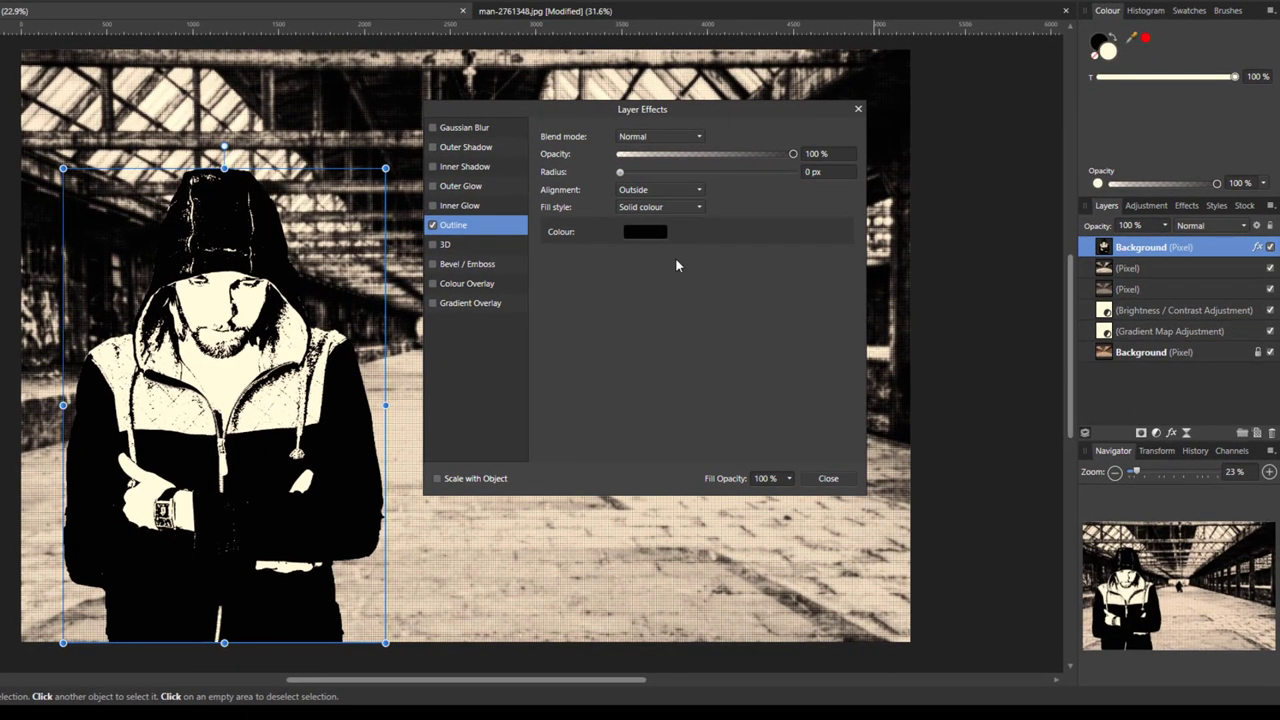
left_click(650, 233)
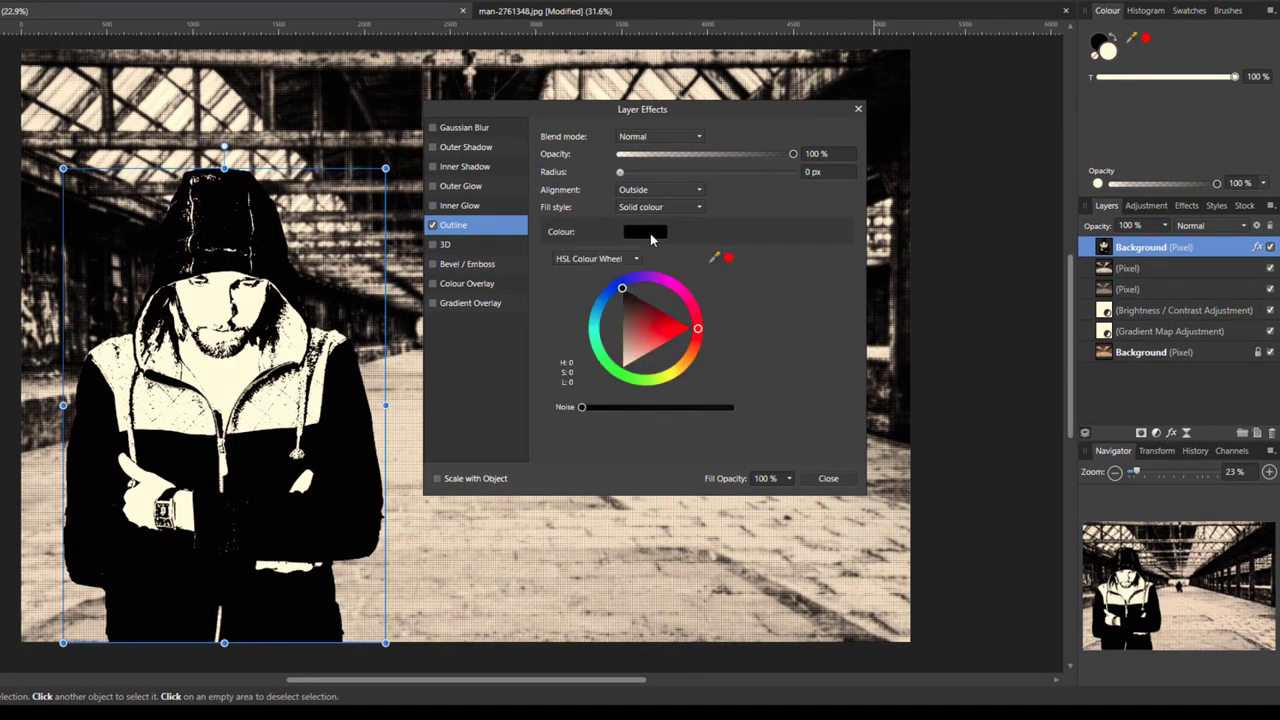
left_click(729, 259)
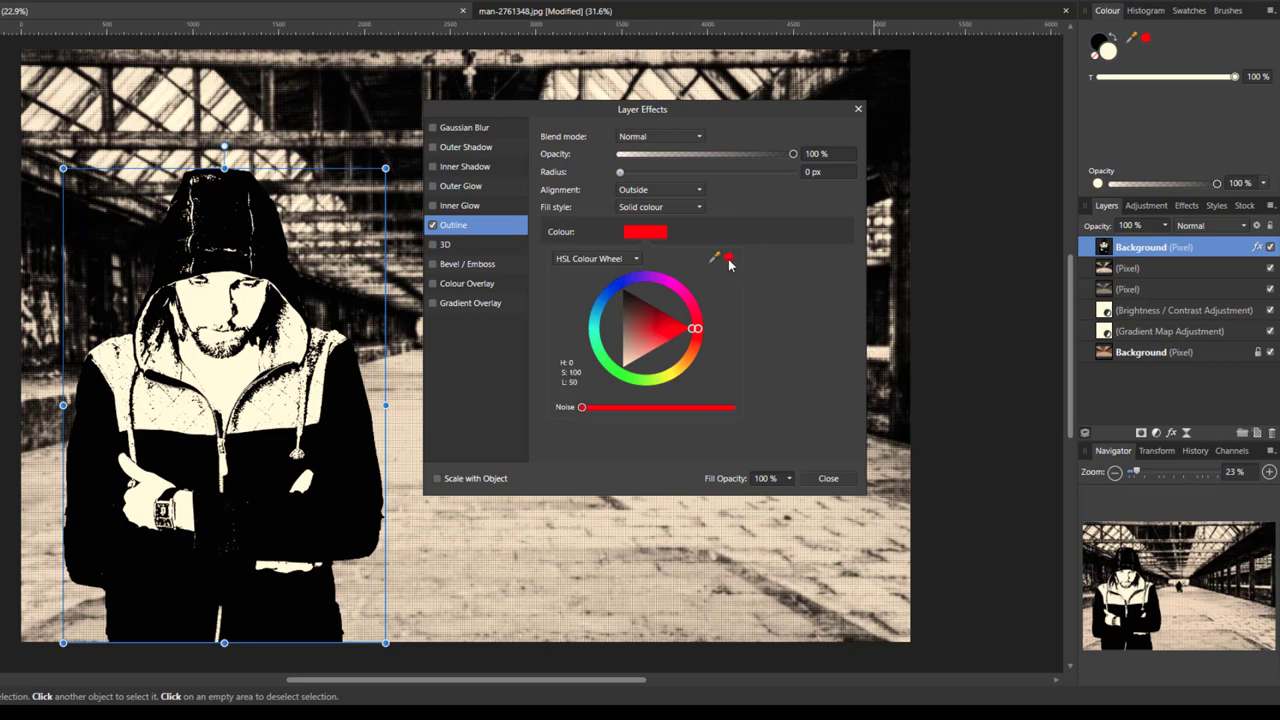
left_click(782, 281)
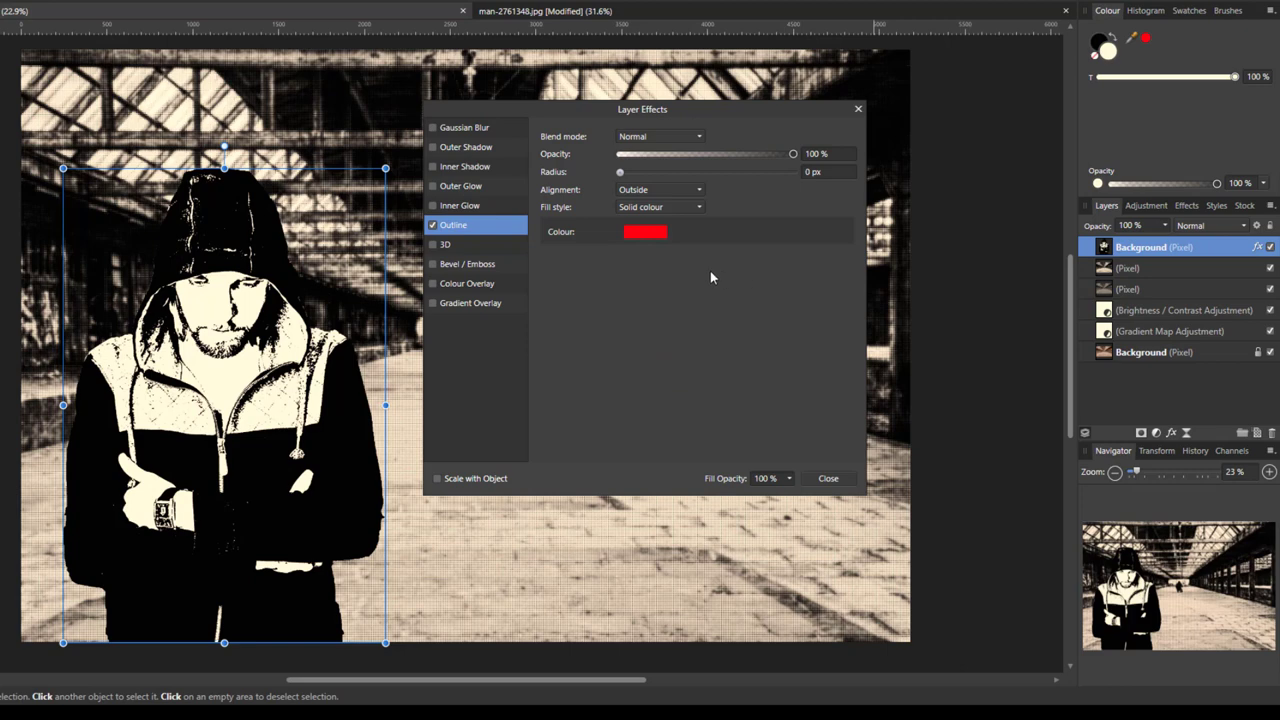
left_click(621, 173)
left_click_drag(621, 173, 705, 179)
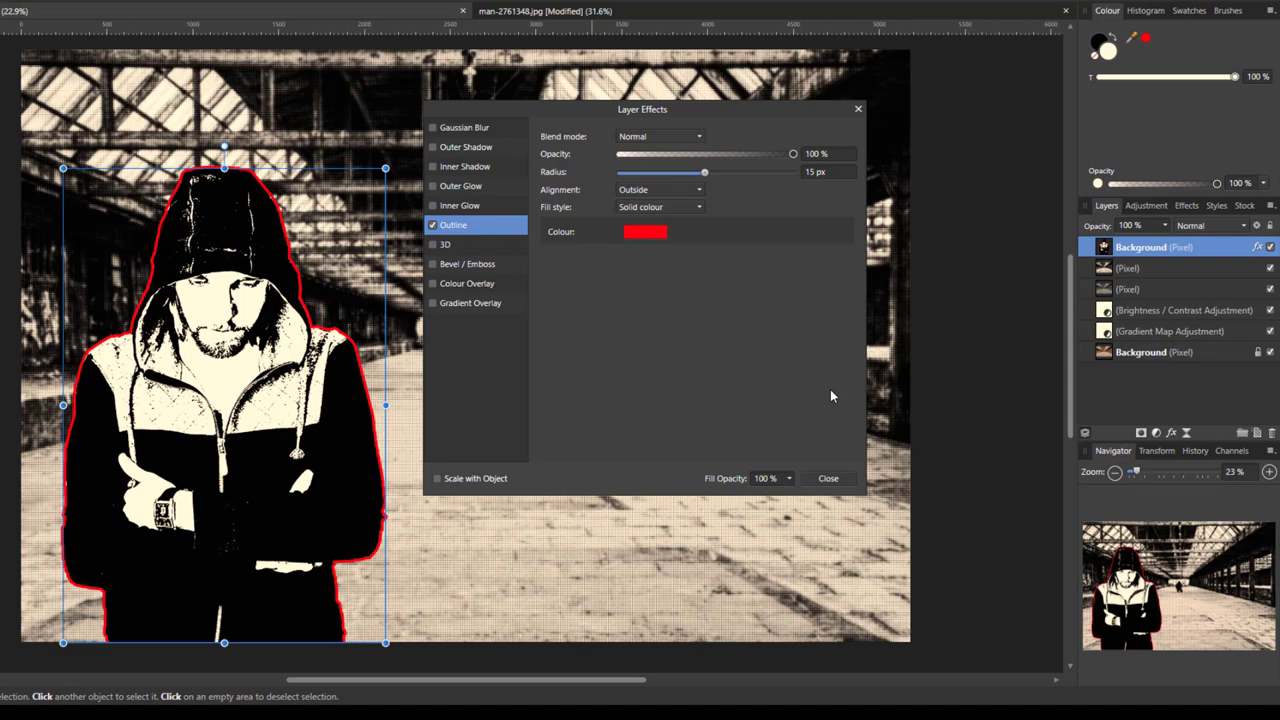
left_click(829, 480)
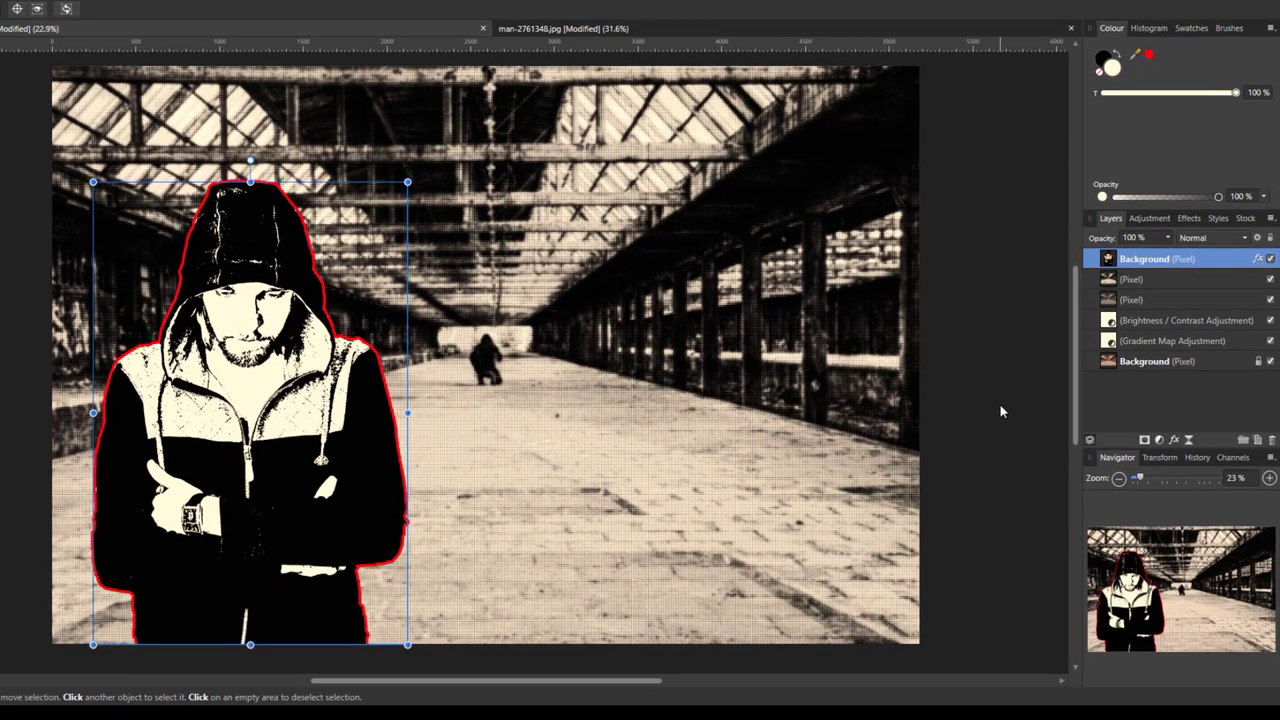
left_click(992, 396)
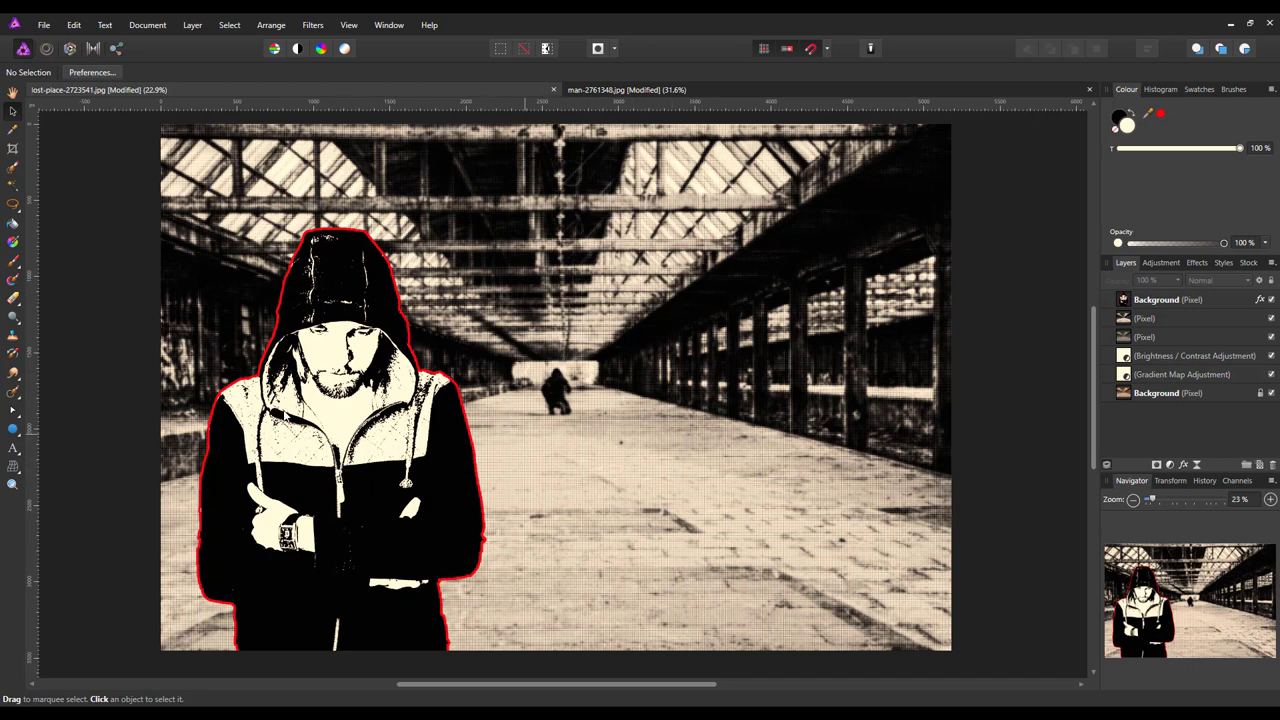
Step: Set up the Artistic Text tool with a yellow fill and a red stroke 0.6 pt wide
left_click(12, 452)
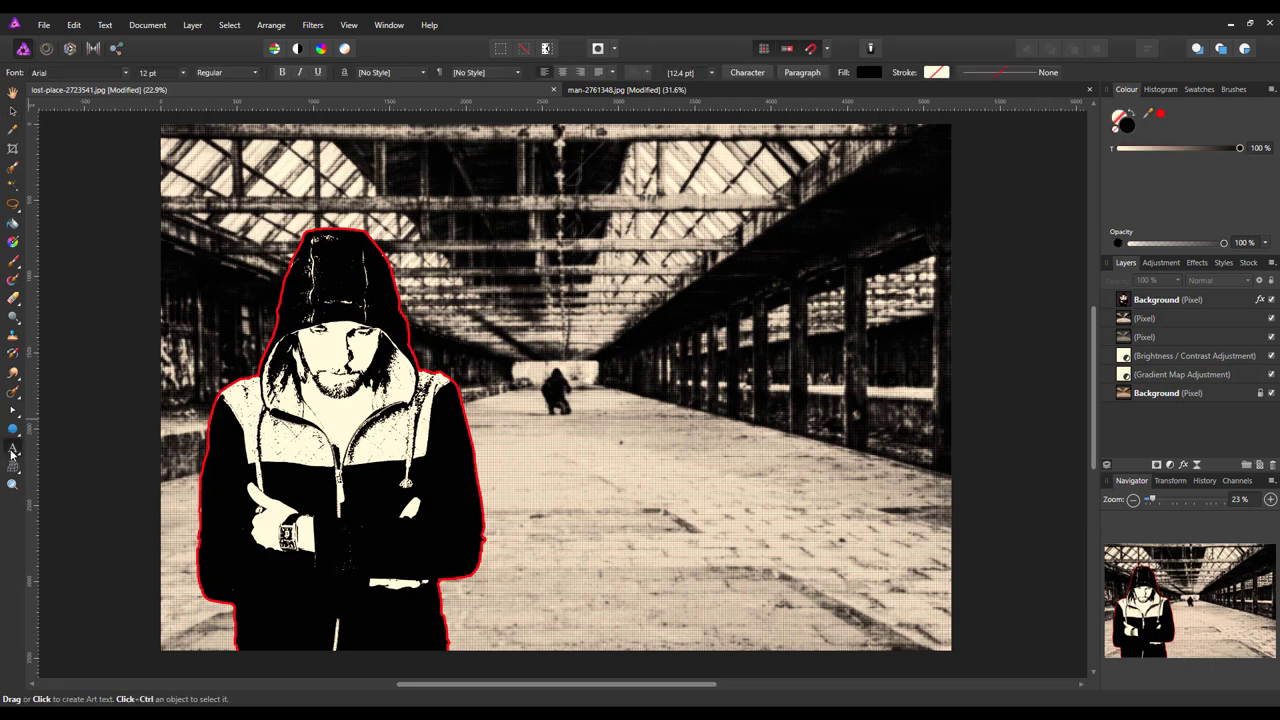
left_click(877, 75)
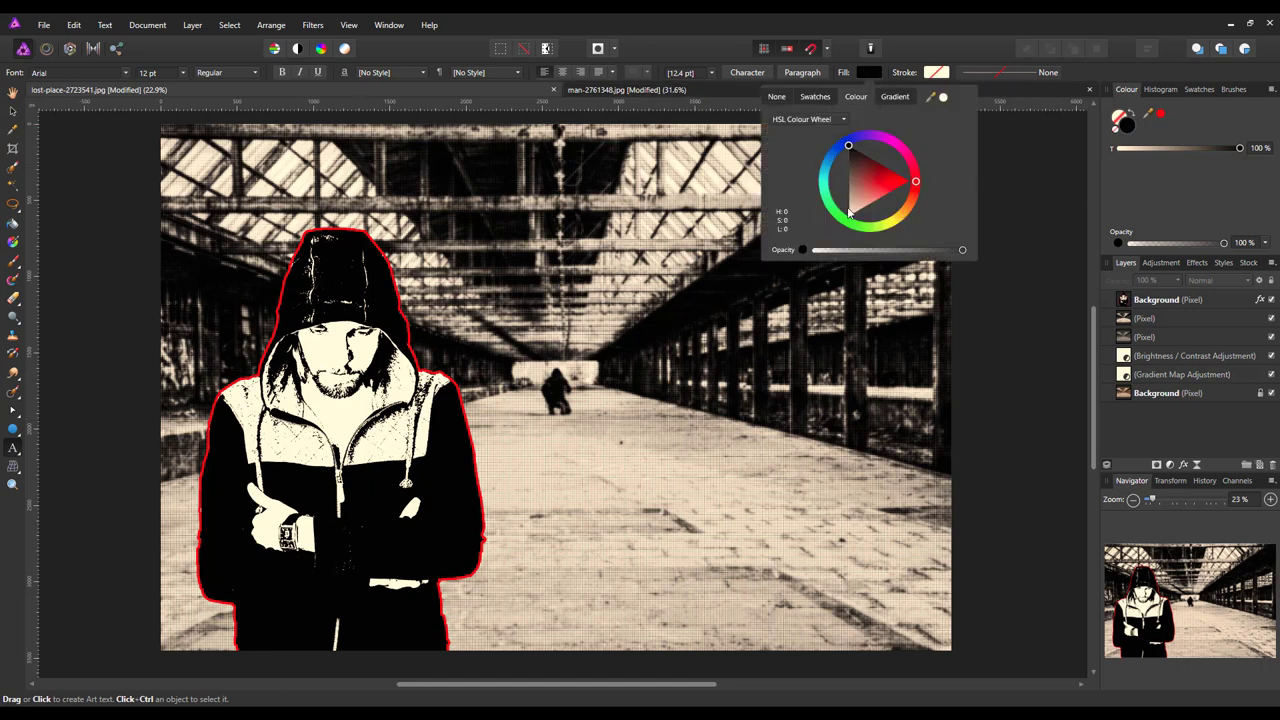
left_click(891, 228)
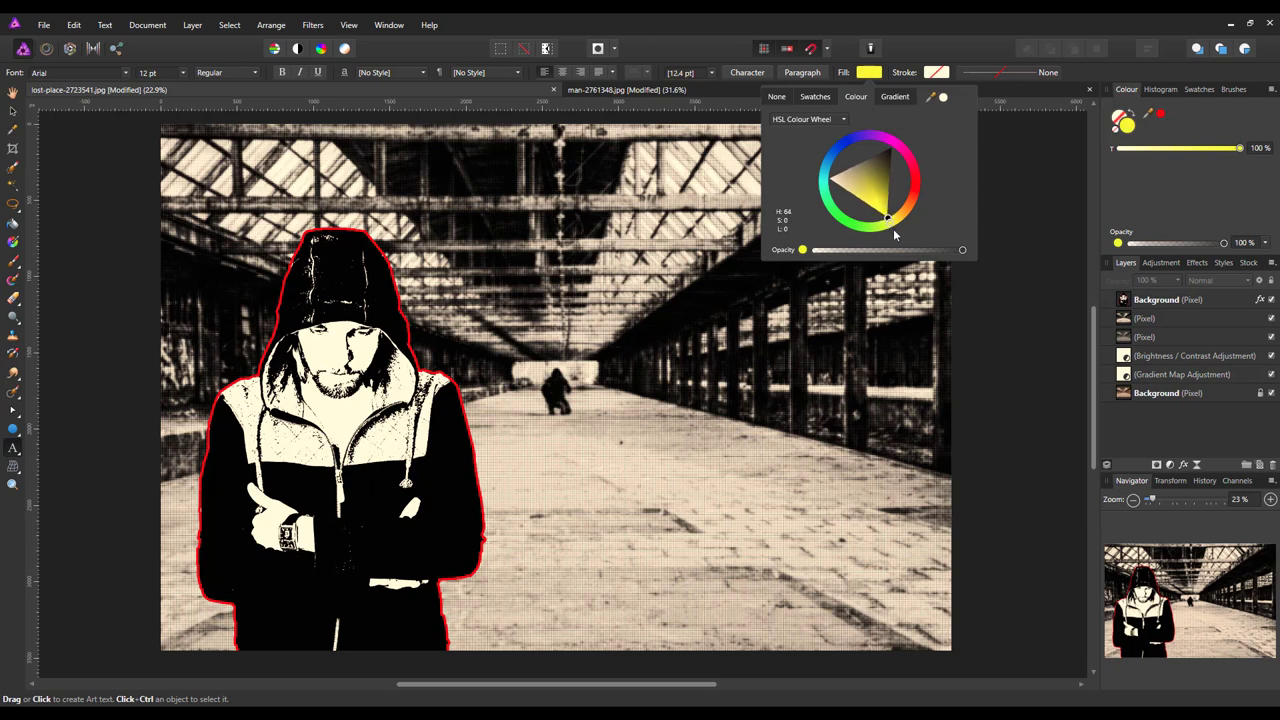
left_click(938, 75)
left_click(938, 75)
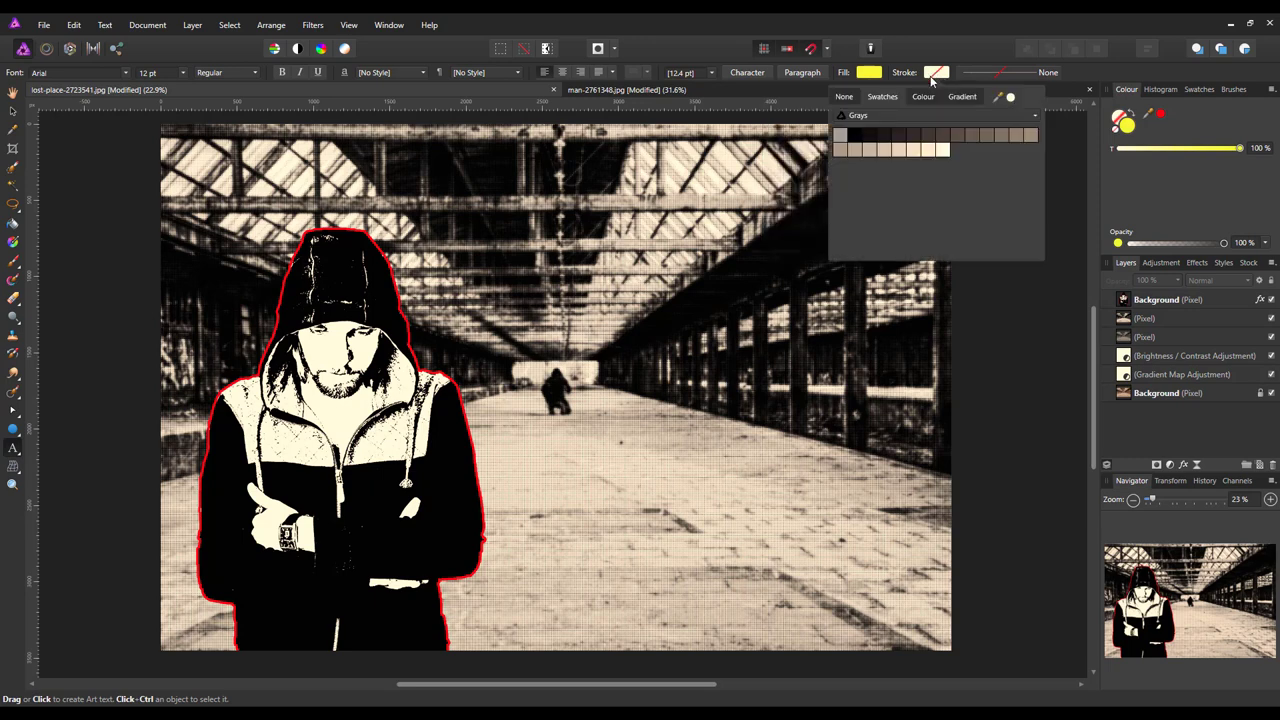
left_click(923, 97)
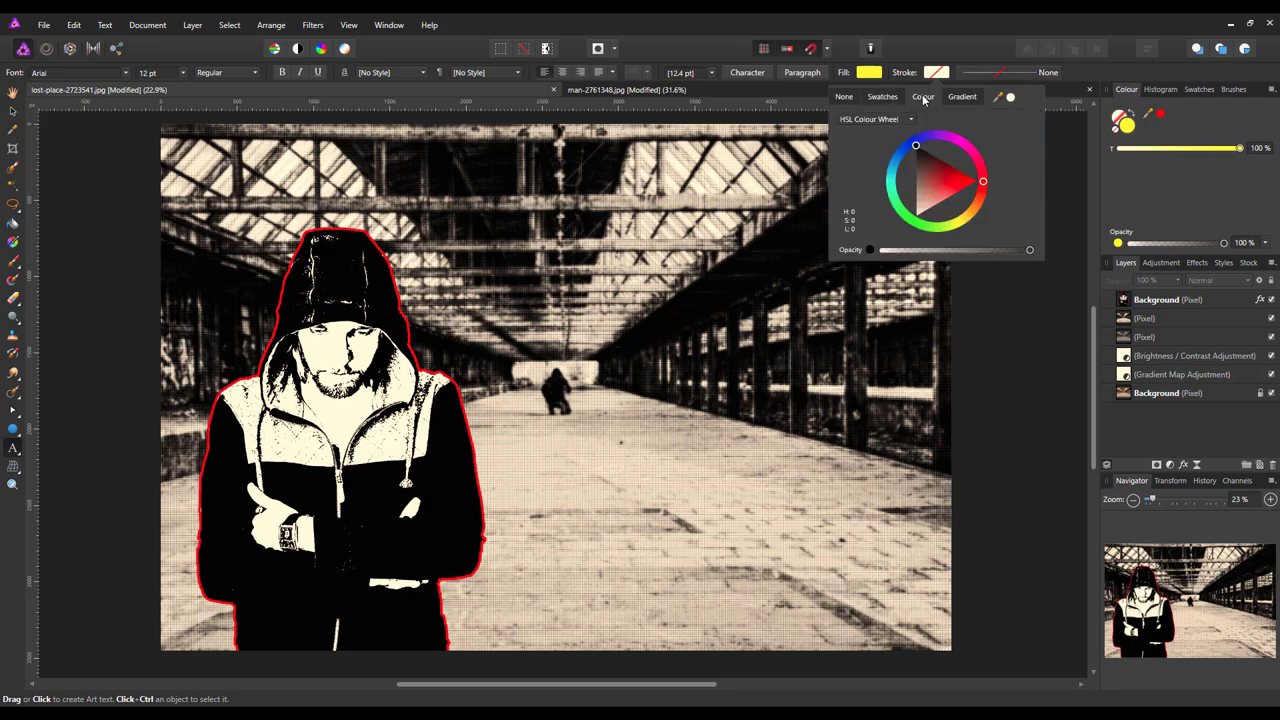
left_click(965, 183)
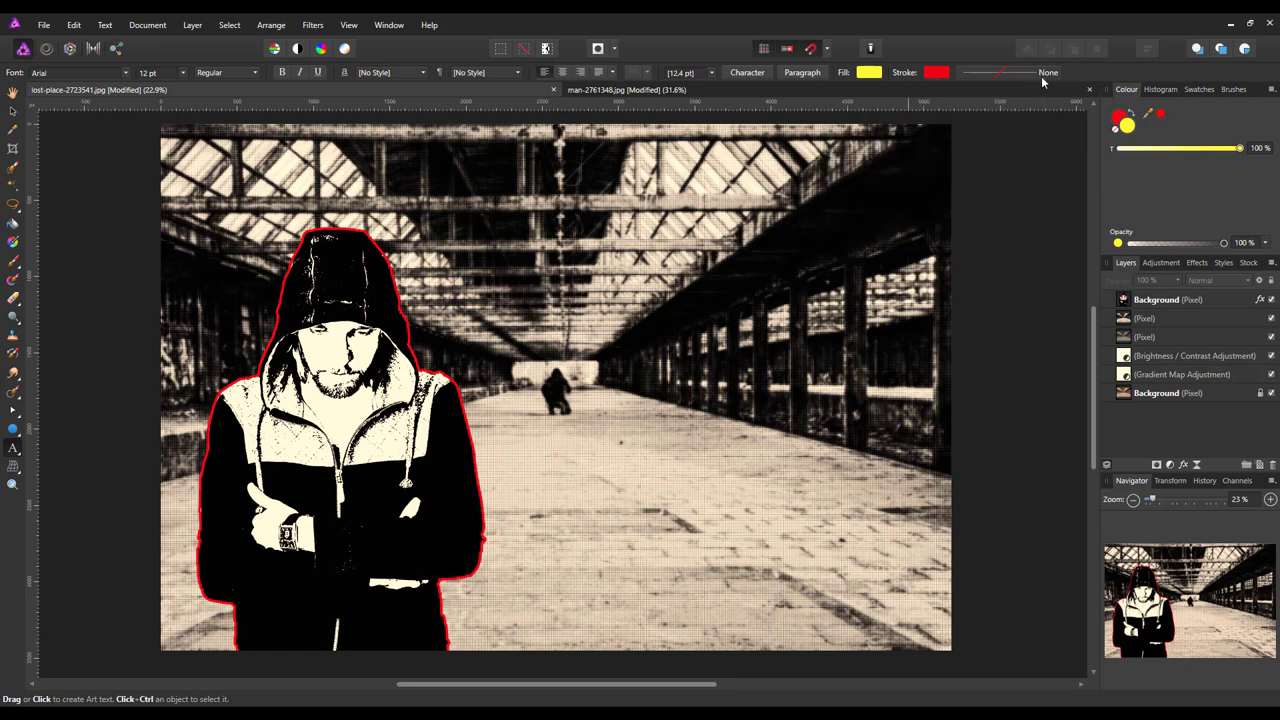
left_click(1008, 74)
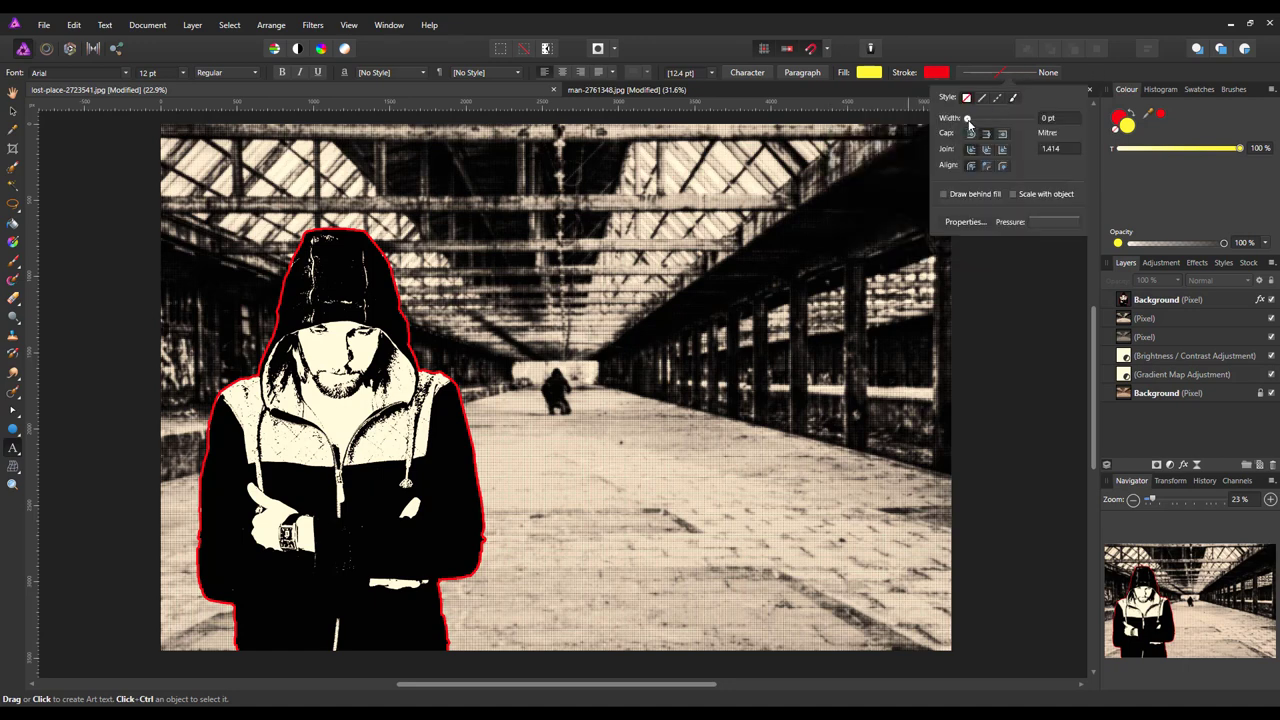
left_click_drag(968, 120, 977, 121)
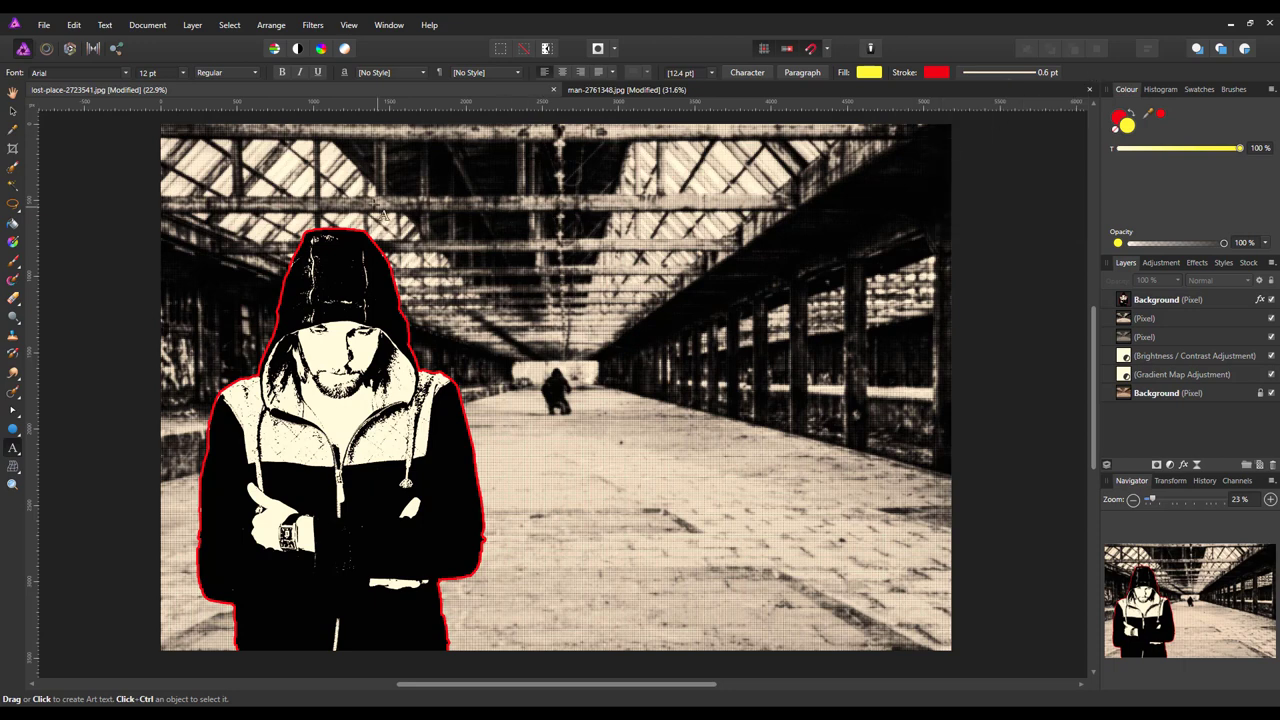
Step: Choose AttackAttack as the font for the artistic text
left_click(127, 76)
scroll(190, 220, "down", 2)
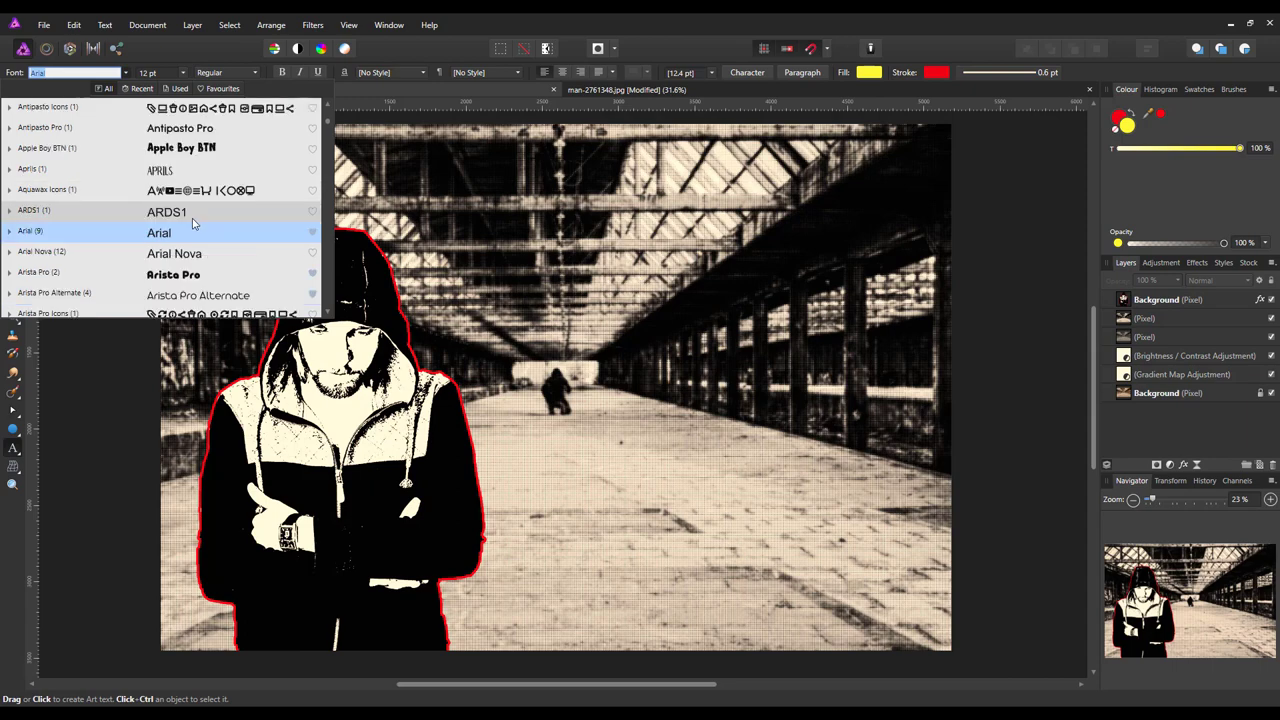
scroll(195, 224, "down", 2)
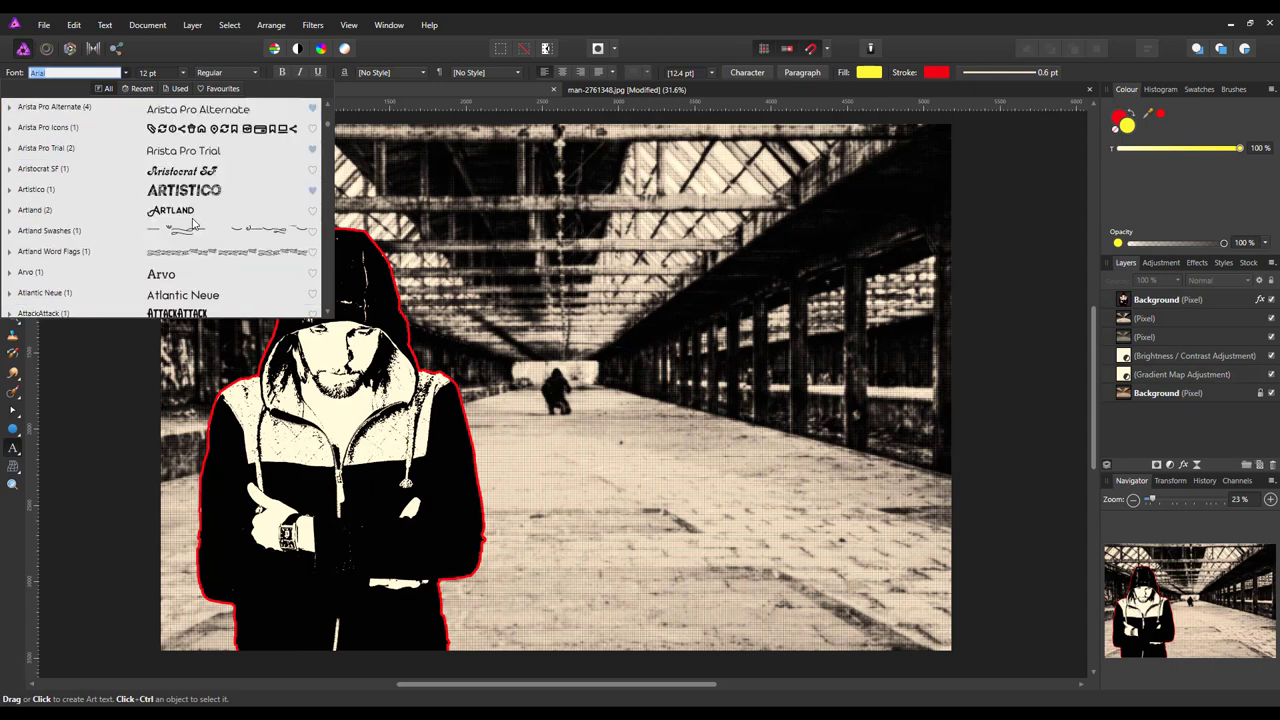
scroll(195, 224, "down", 1)
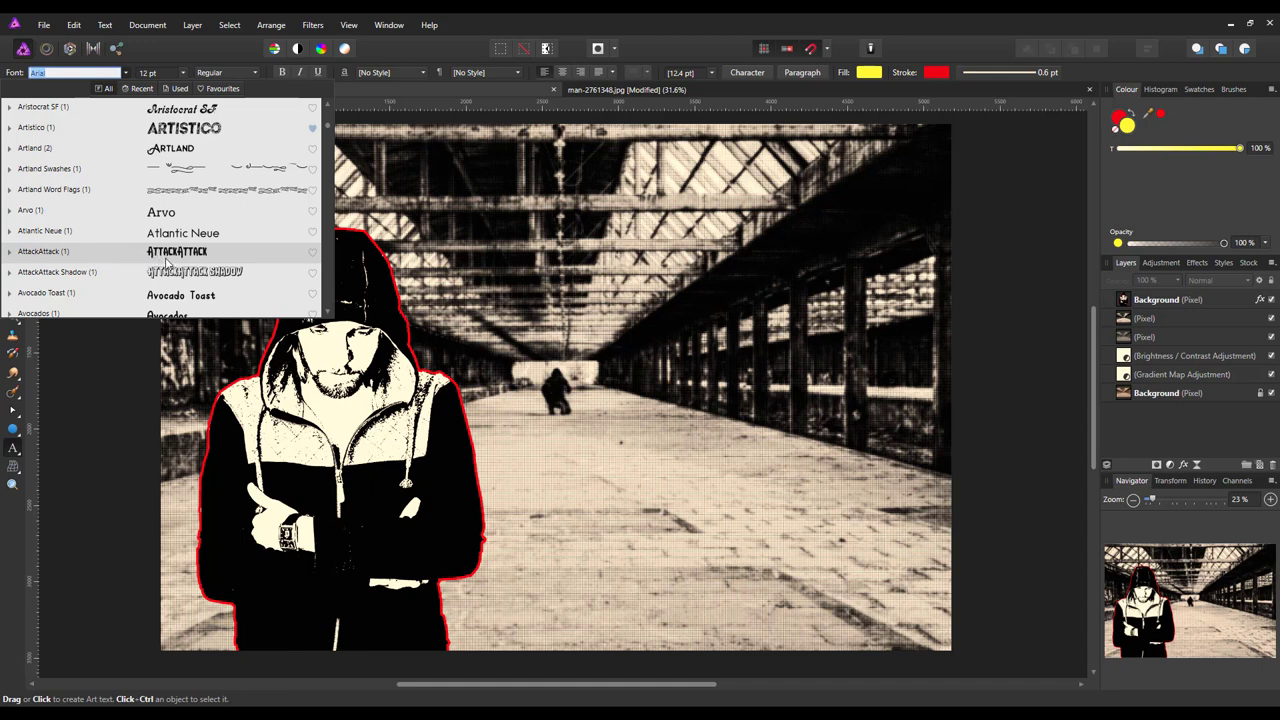
left_click(197, 259)
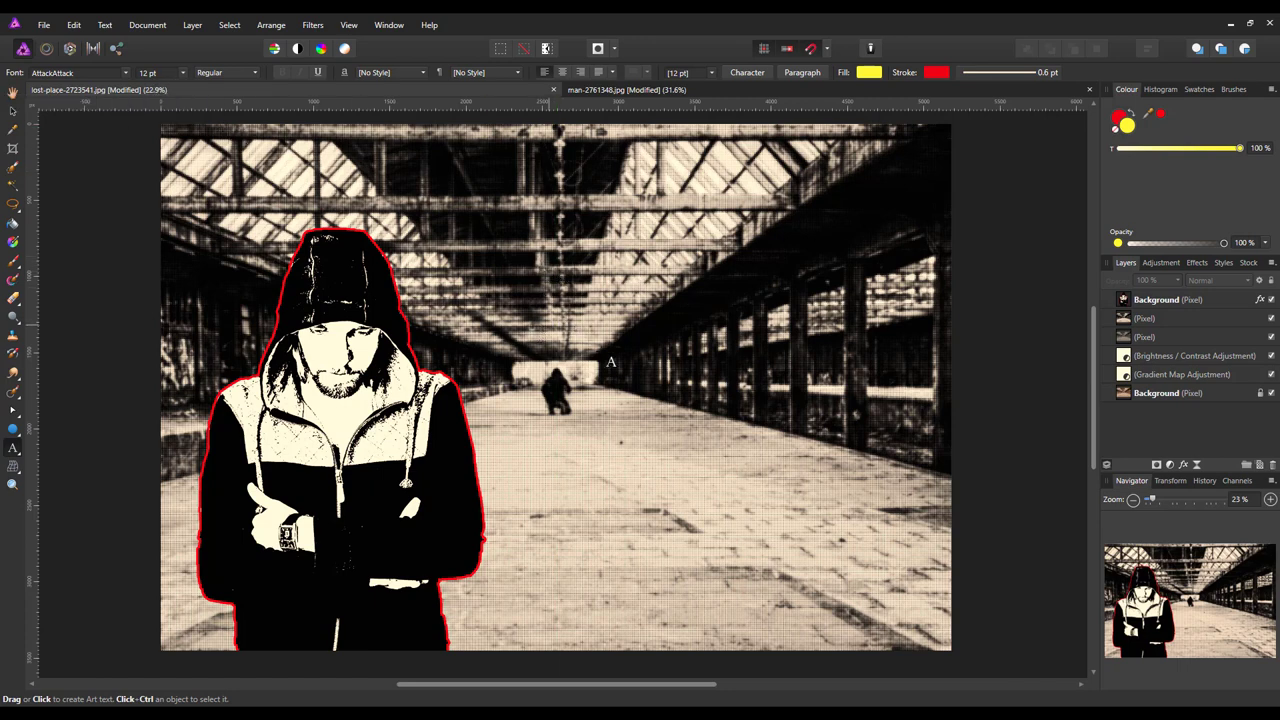
Step: Add artistic text about 162.6 pt in size to the right of the man, reading "Fed Up", "With" and "Brexit" on three lines
left_click_drag(608, 368, 652, 445)
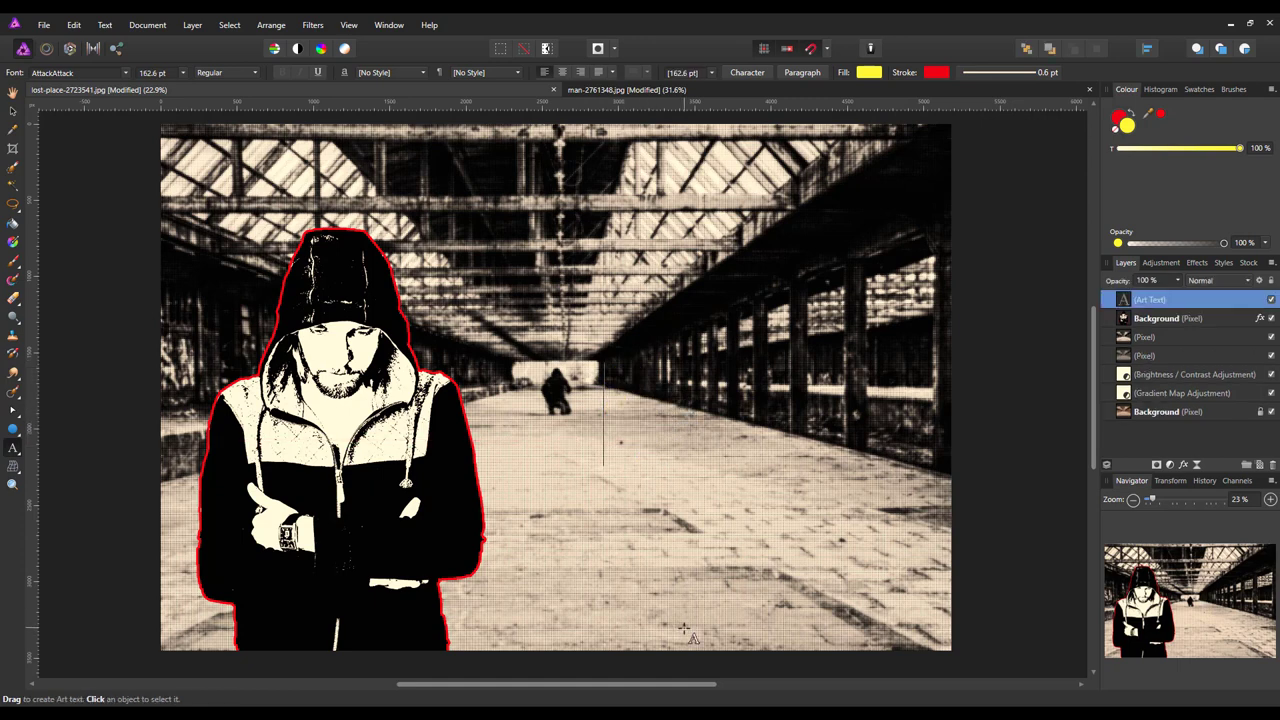
type("FE")
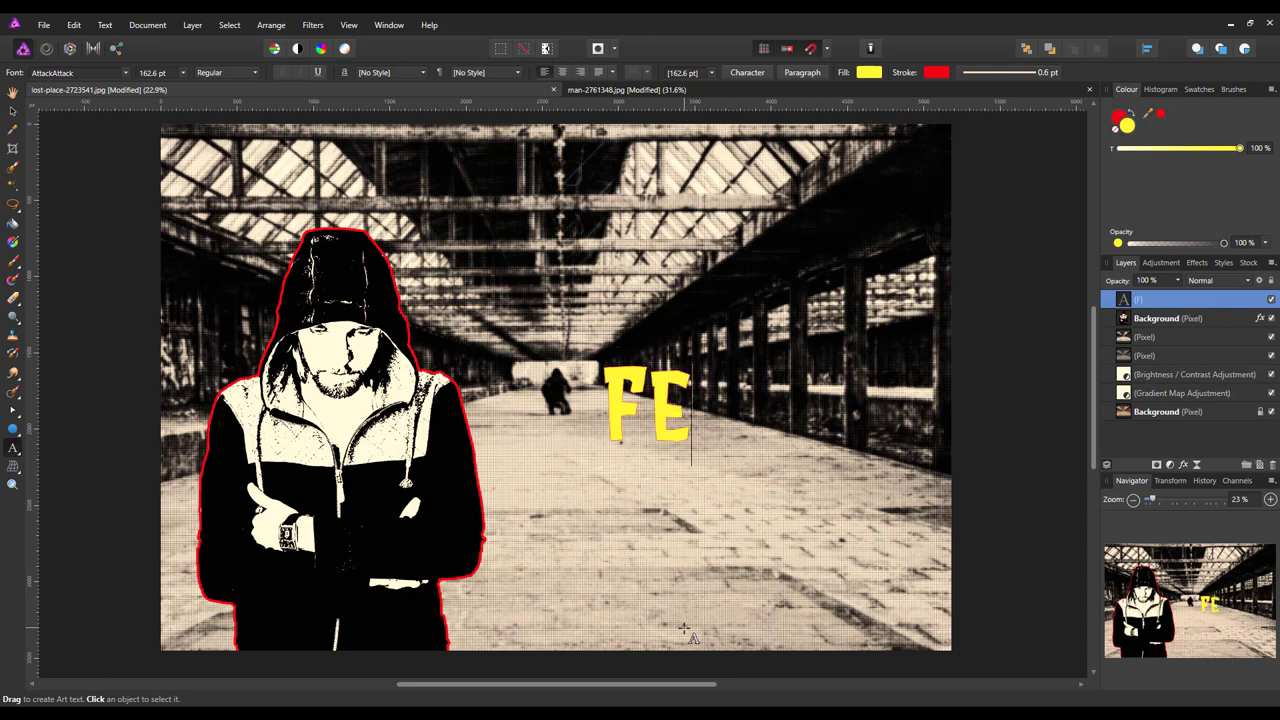
type("D UP")
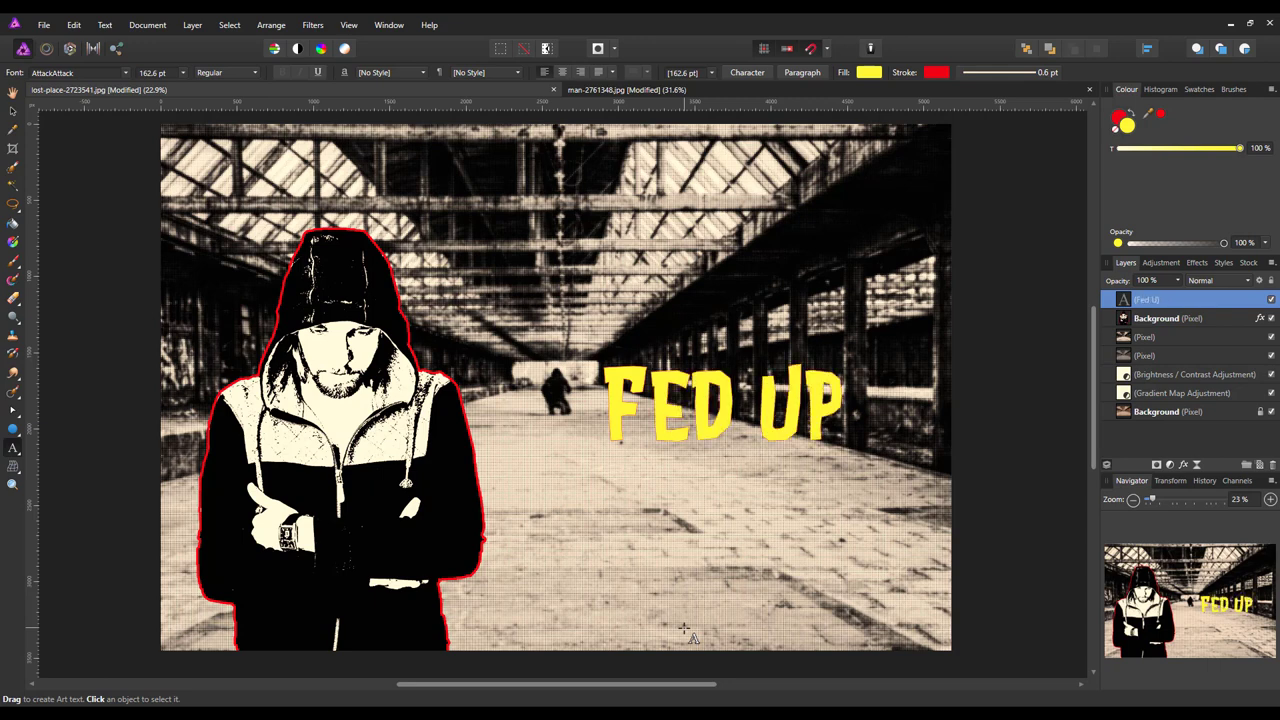
key("Return")
type("WITH")
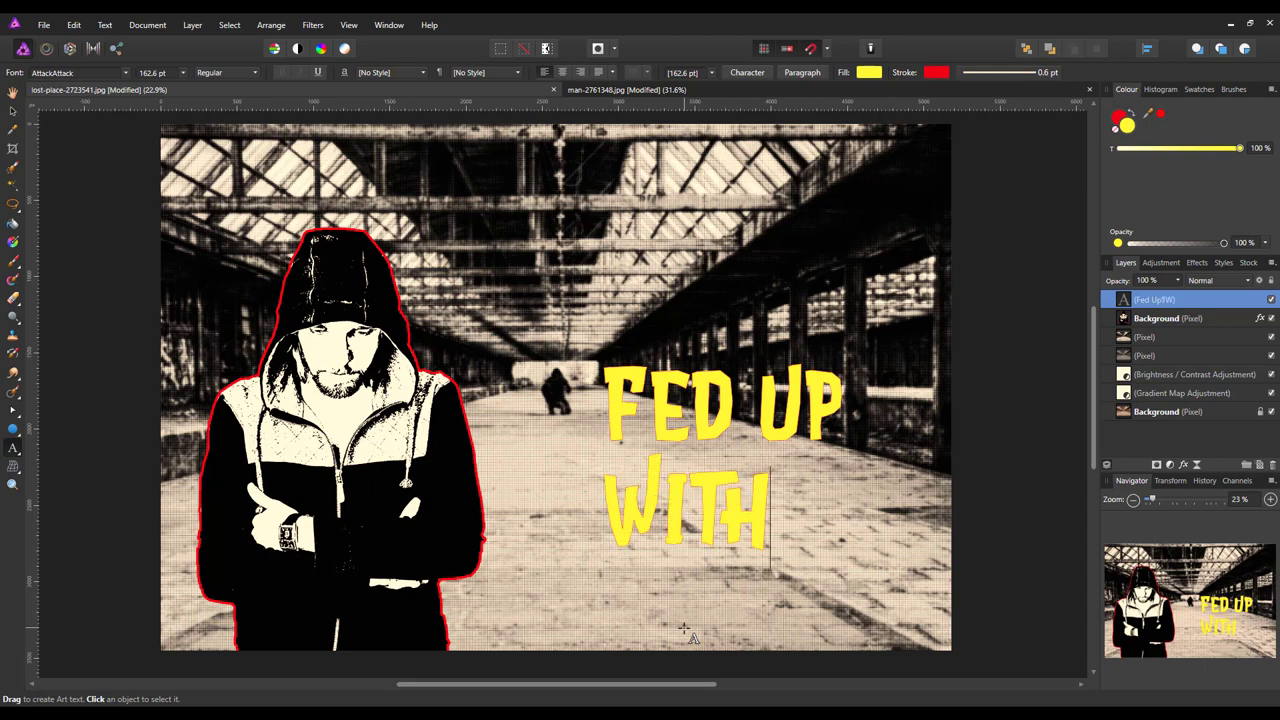
key("Return")
type("BREXIT")
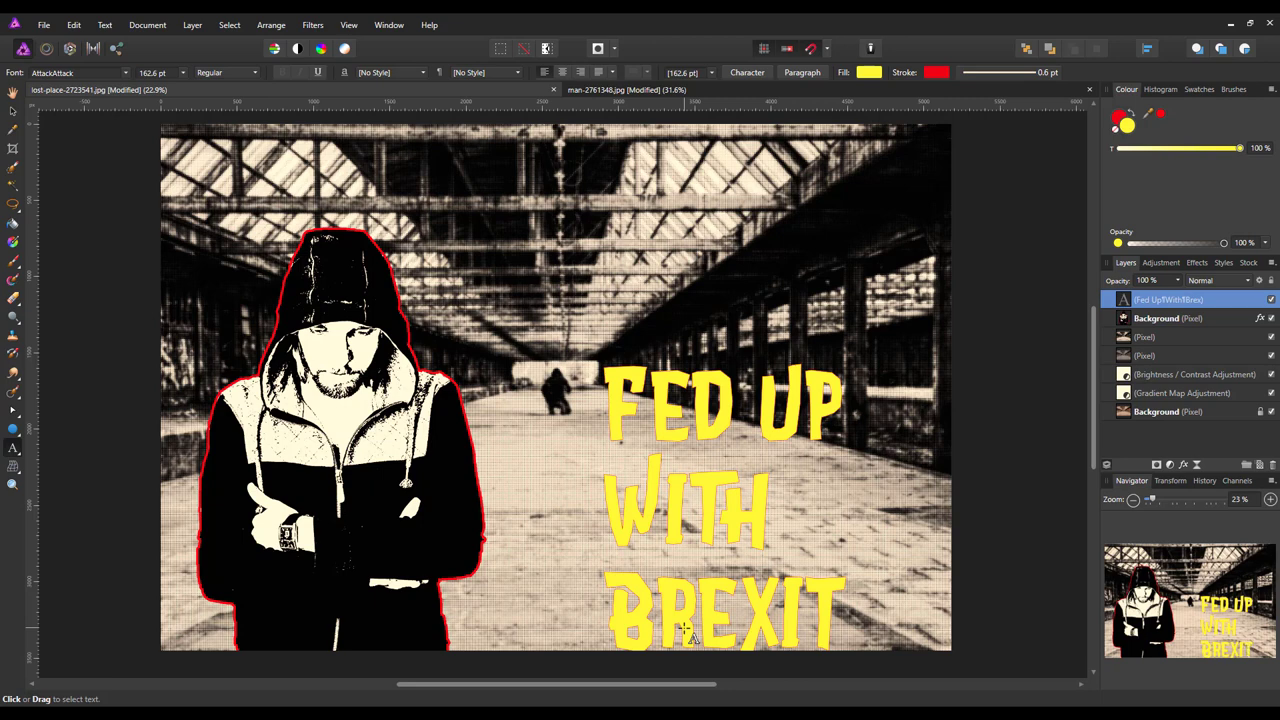
key("Escape")
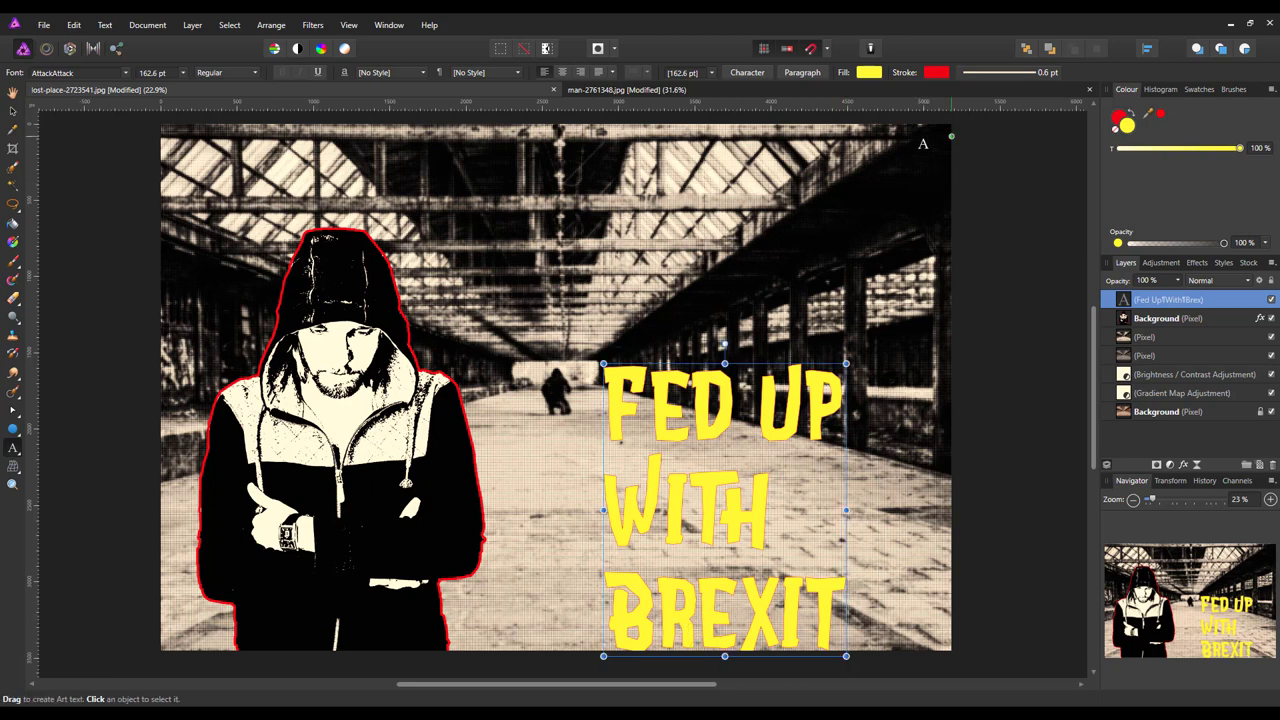
Step: Set the whole text's stroke width to 7 pt and move the text up and slightly right over the station background
left_click(848, 620)
left_click_drag(848, 620, 593, 390)
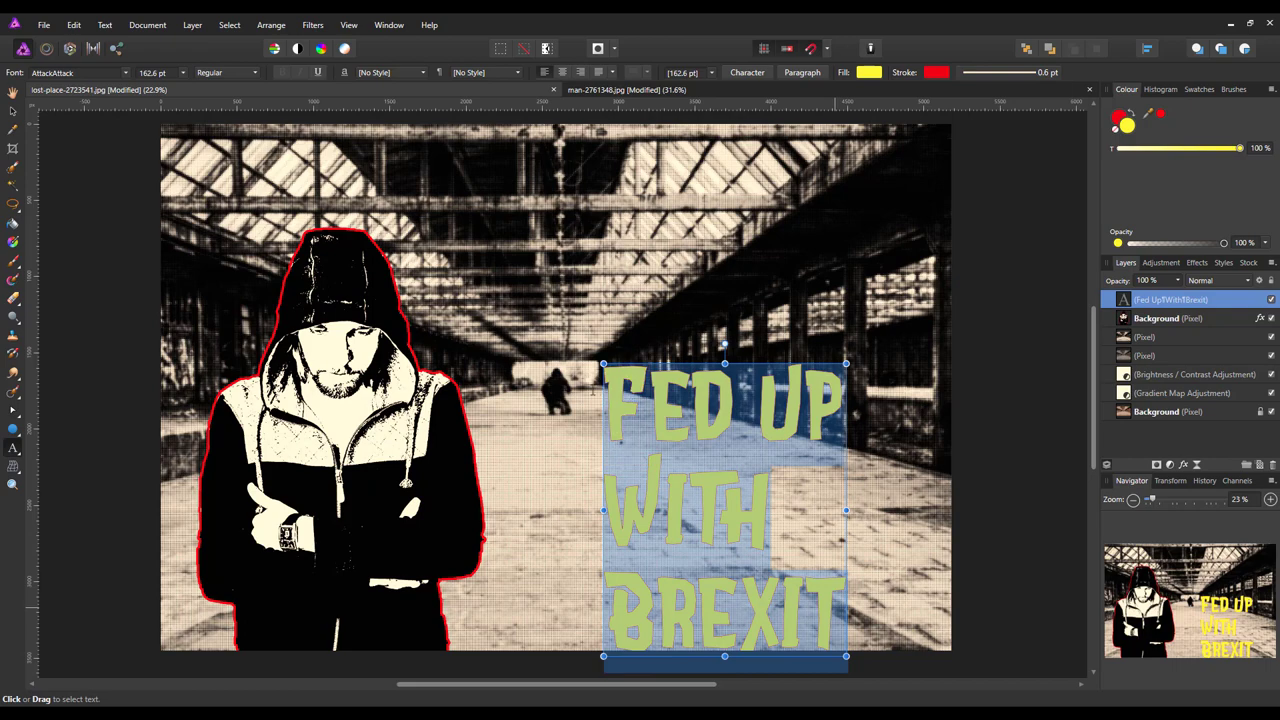
left_click(1024, 75)
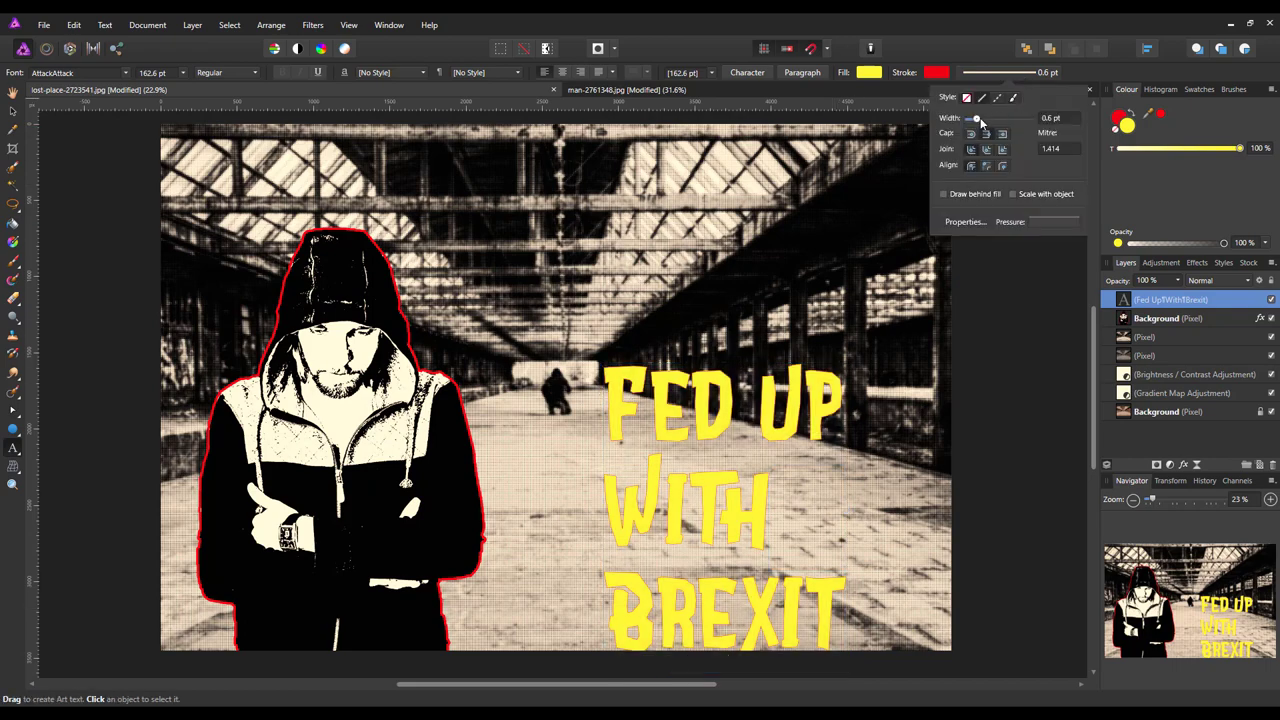
left_click_drag(980, 117, 990, 120)
key("ctrl+a")
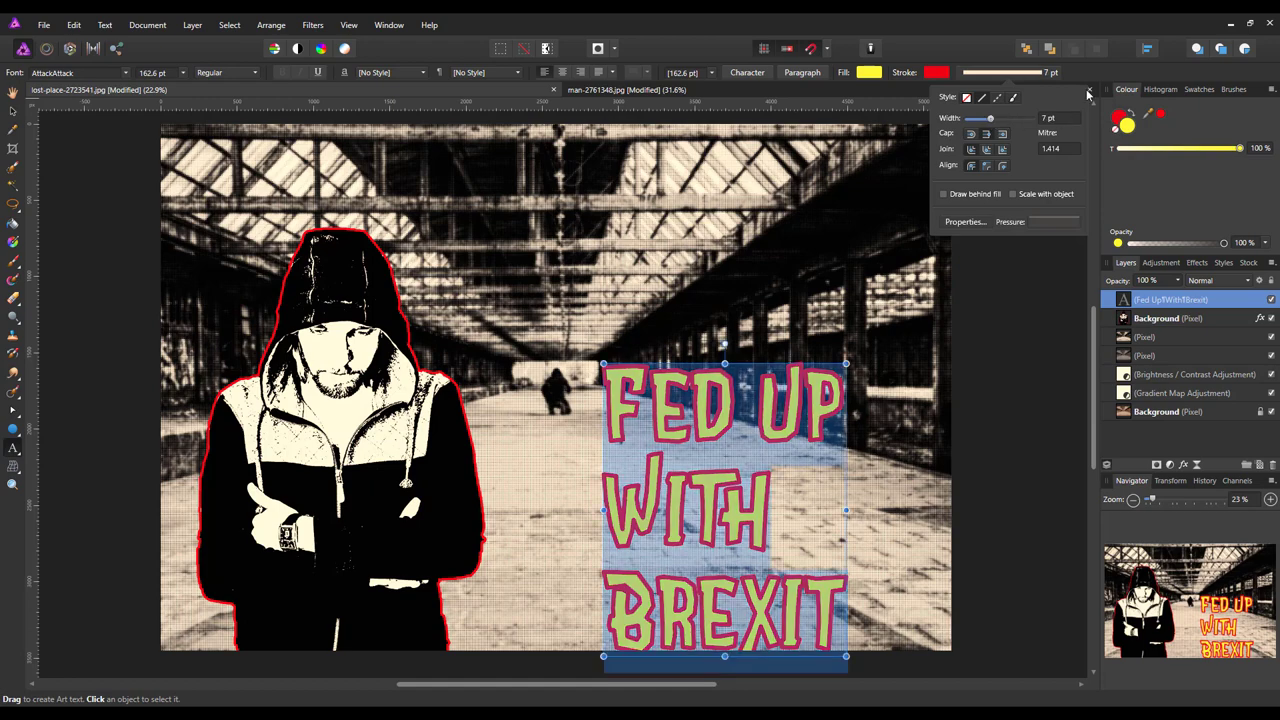
left_click(13, 113)
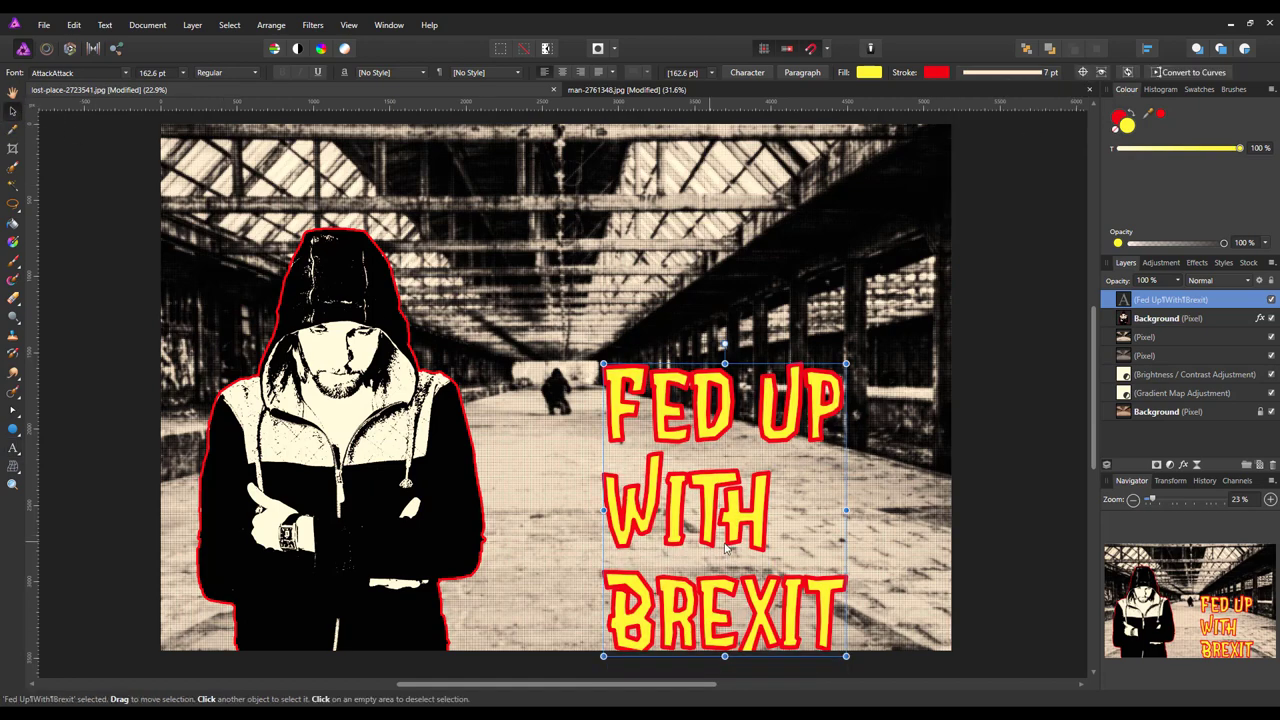
left_click_drag(730, 537, 768, 430)
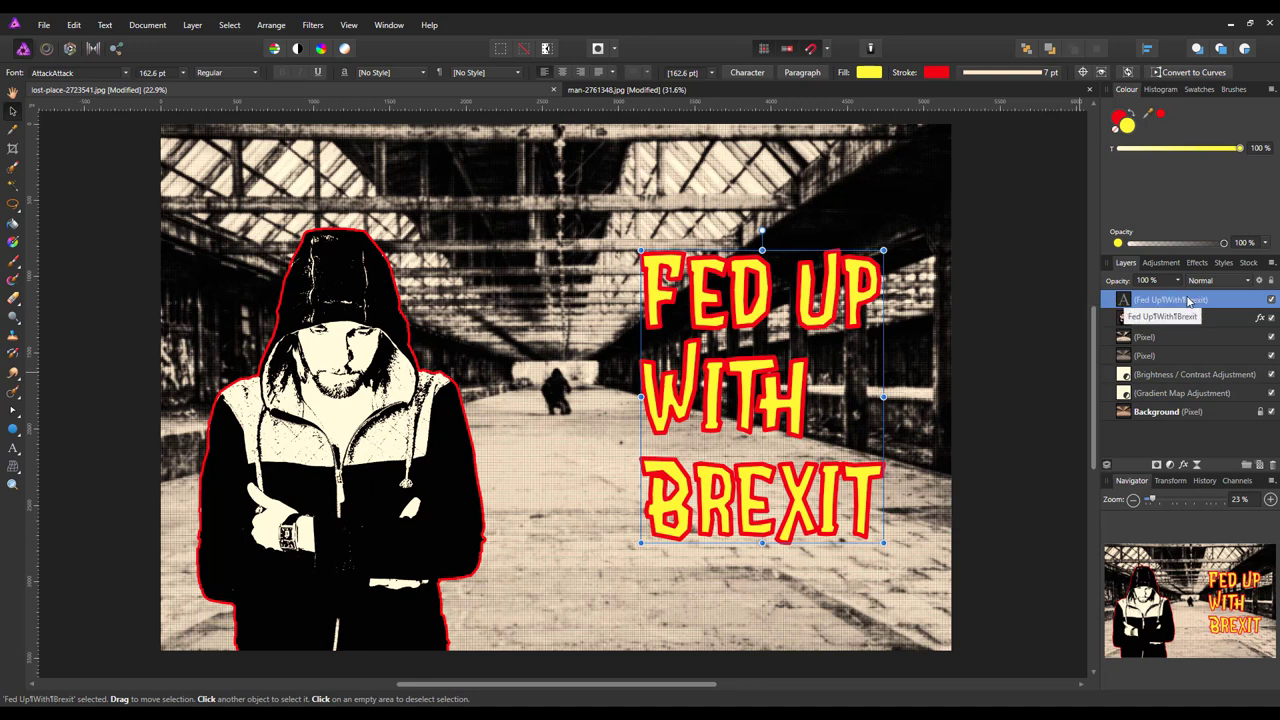
Step: Apply a Halftone filter to the text with screen type Colour, cell size about 34.5 and contrast about 43, and deselect the layer
left_click(318, 26)
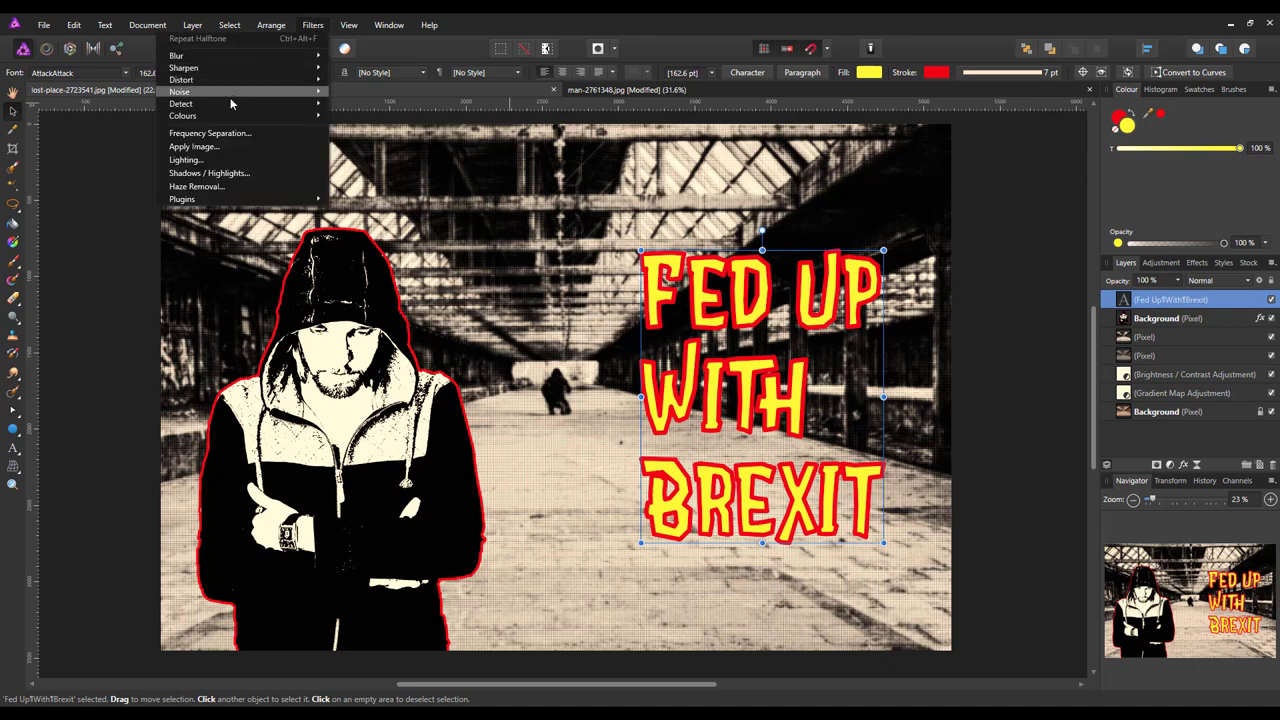
mouse_move(201, 119)
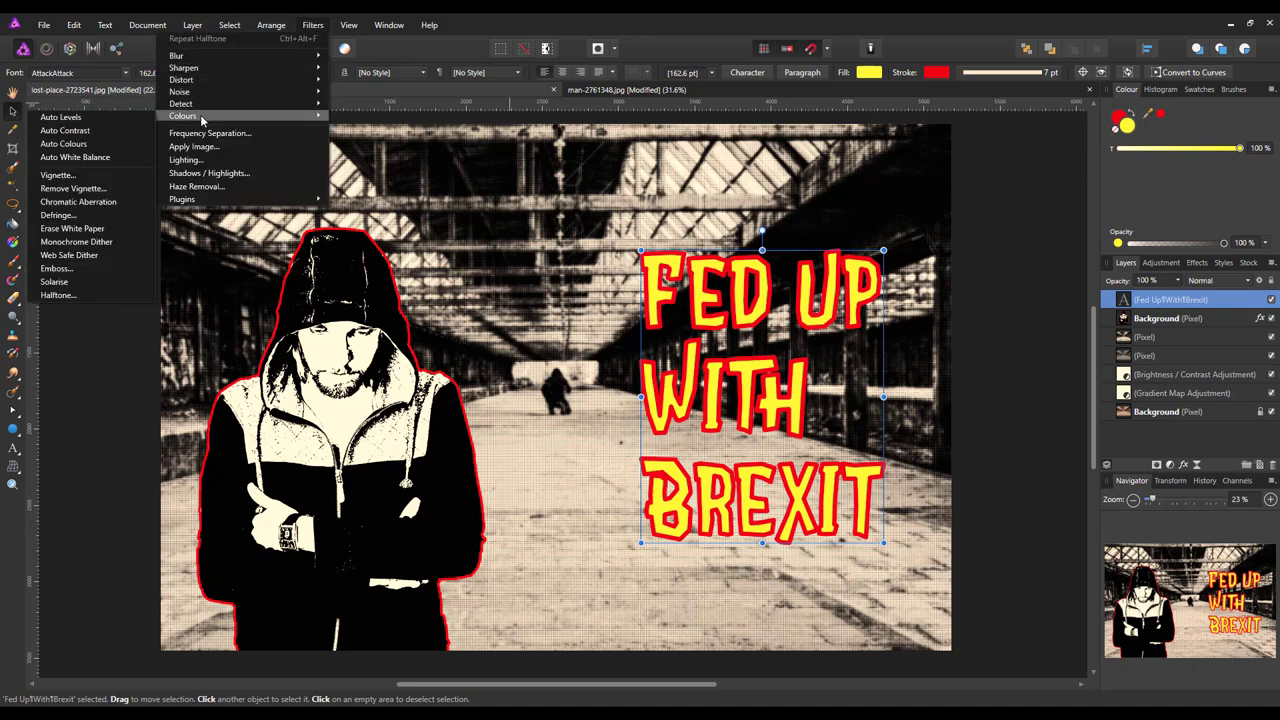
left_click(60, 294)
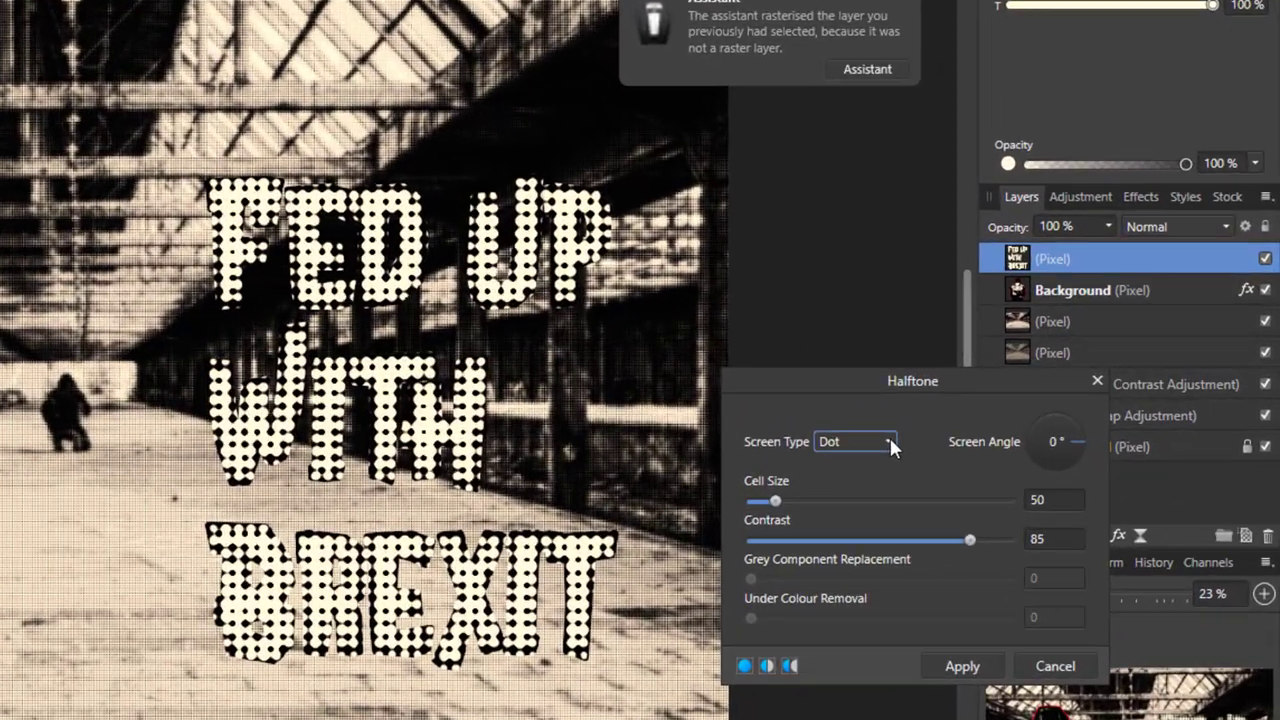
left_click(888, 441)
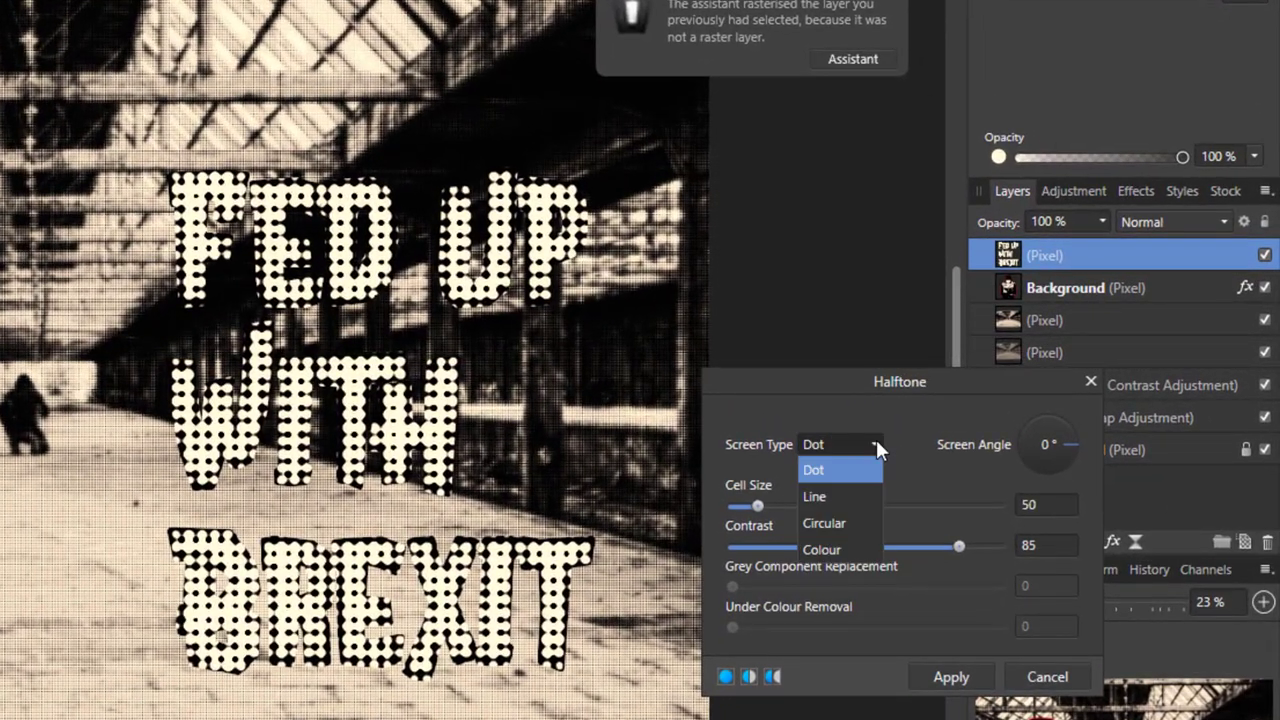
left_click(826, 550)
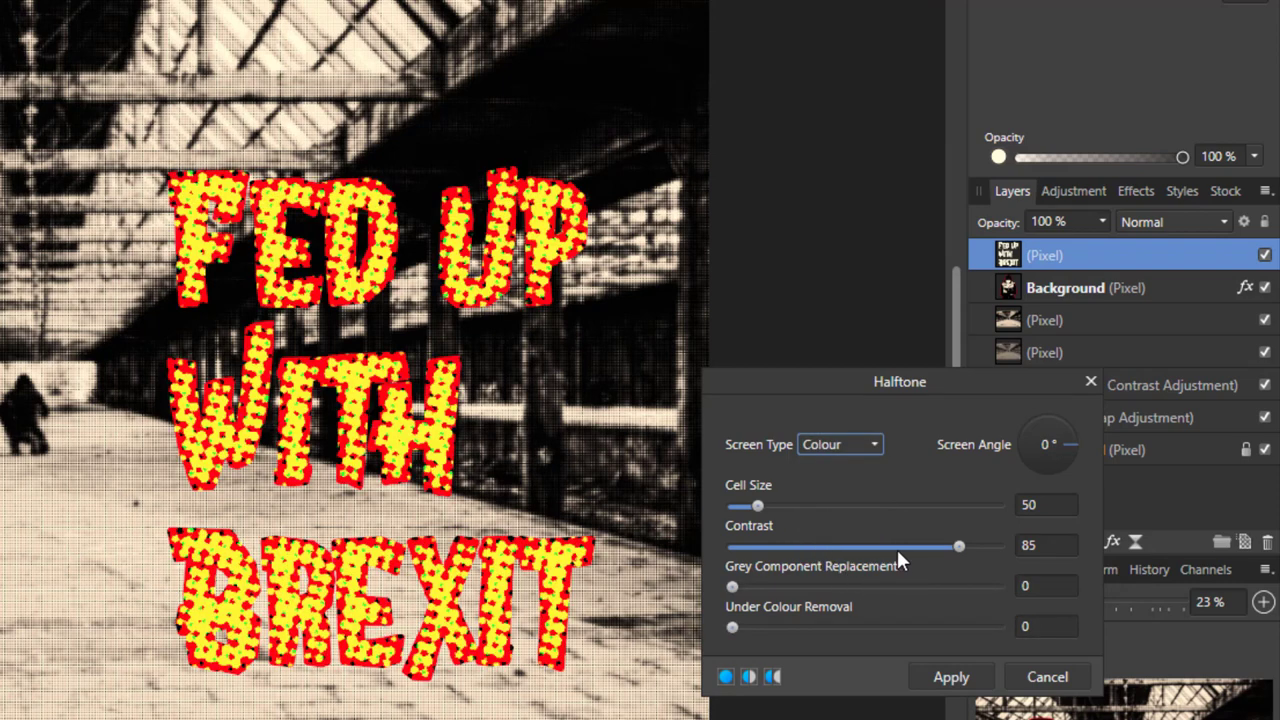
left_click_drag(758, 506, 743, 506)
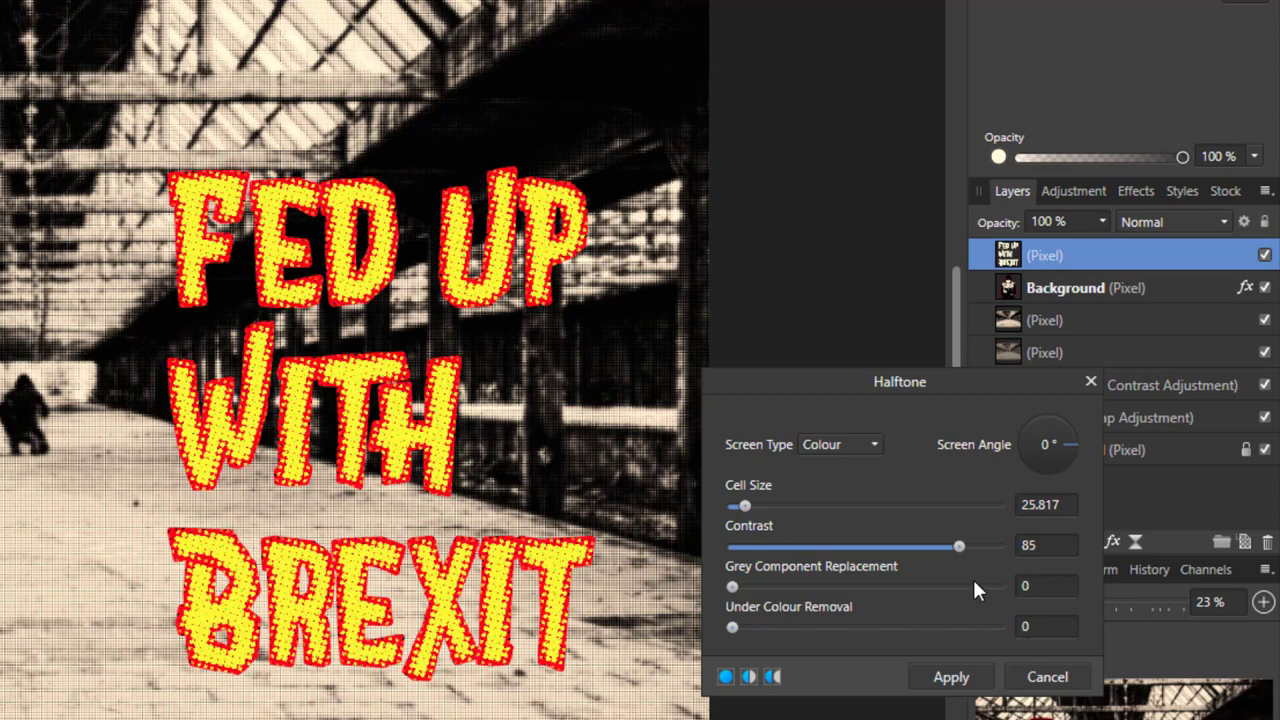
left_click_drag(958, 548, 846, 546)
left_click_drag(745, 506, 751, 508)
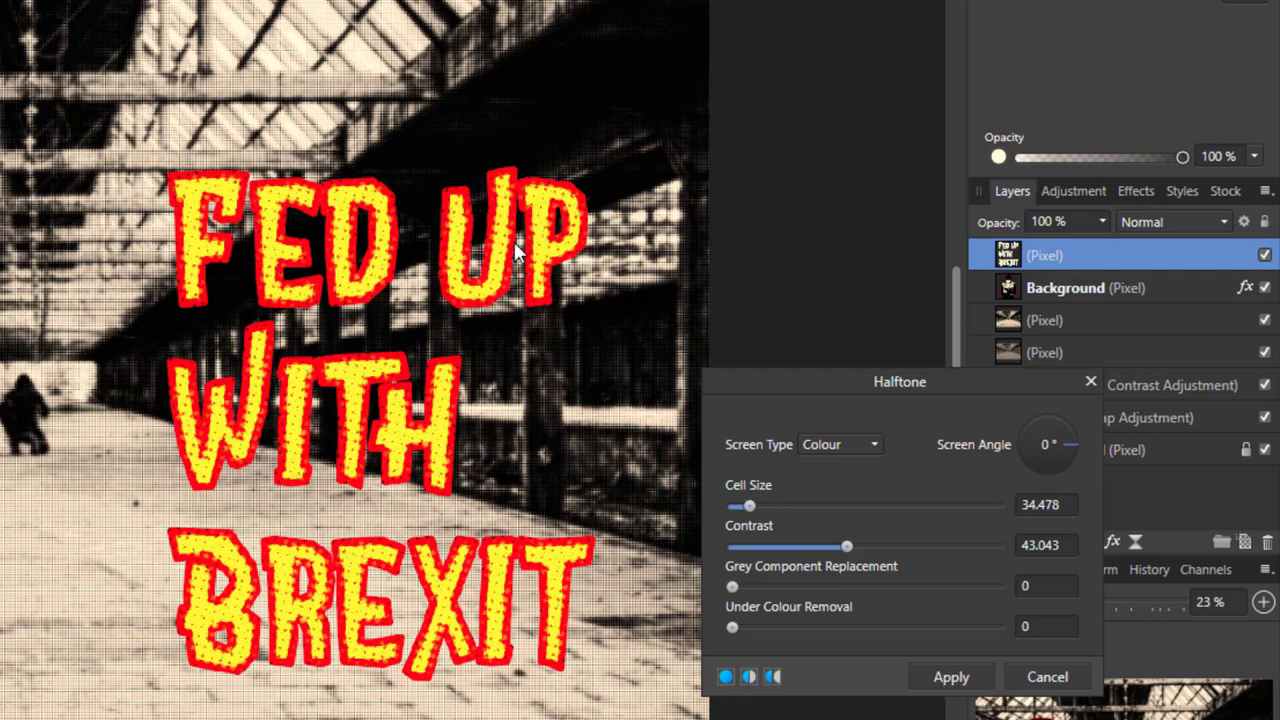
left_click(948, 679)
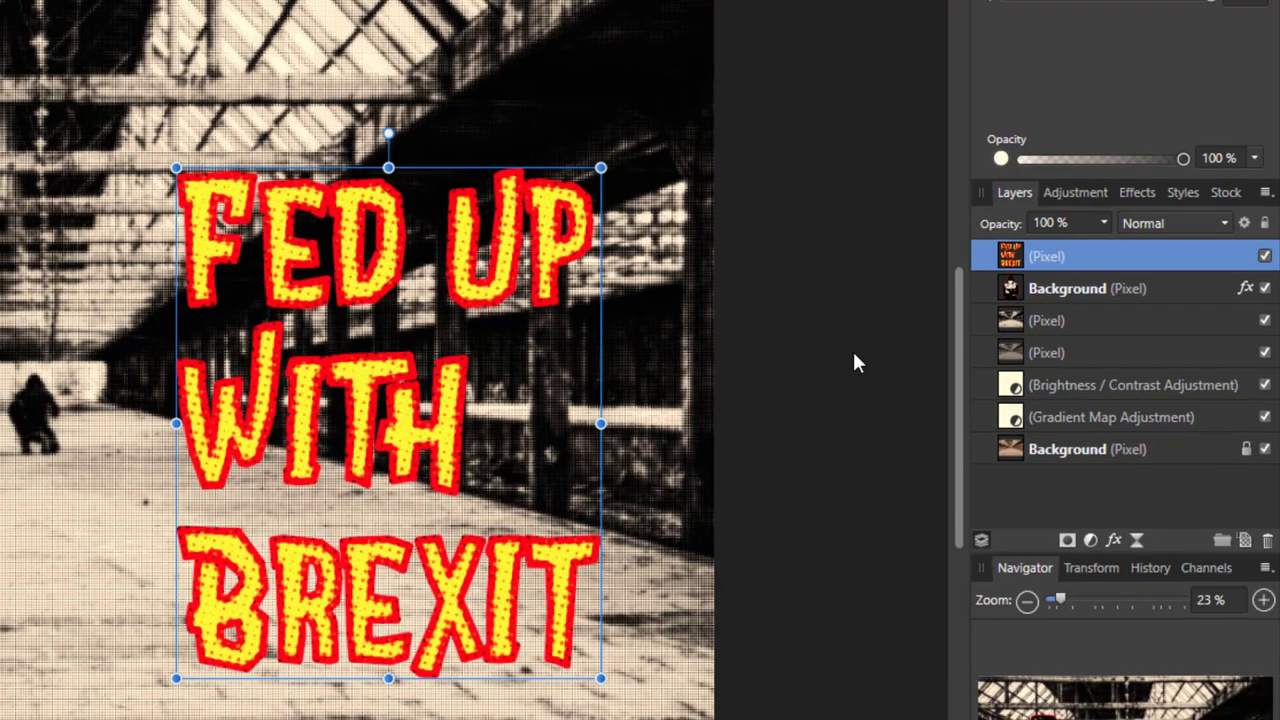
left_click(844, 349)
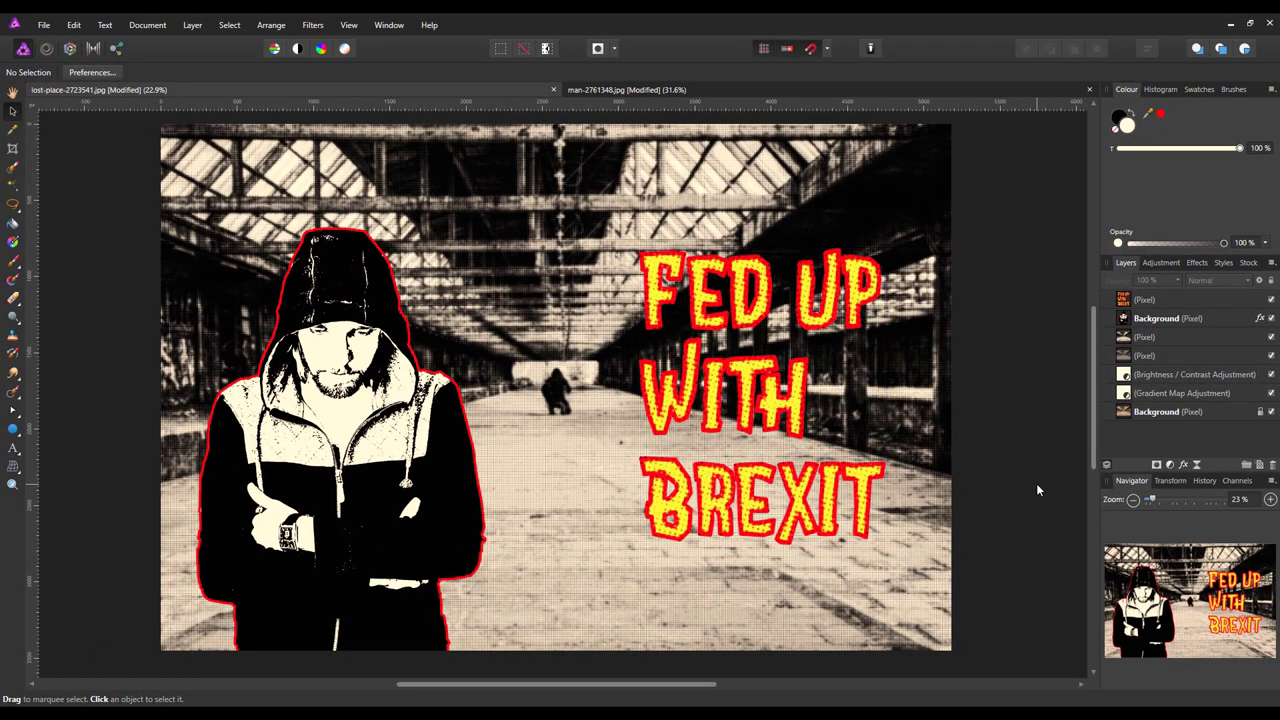